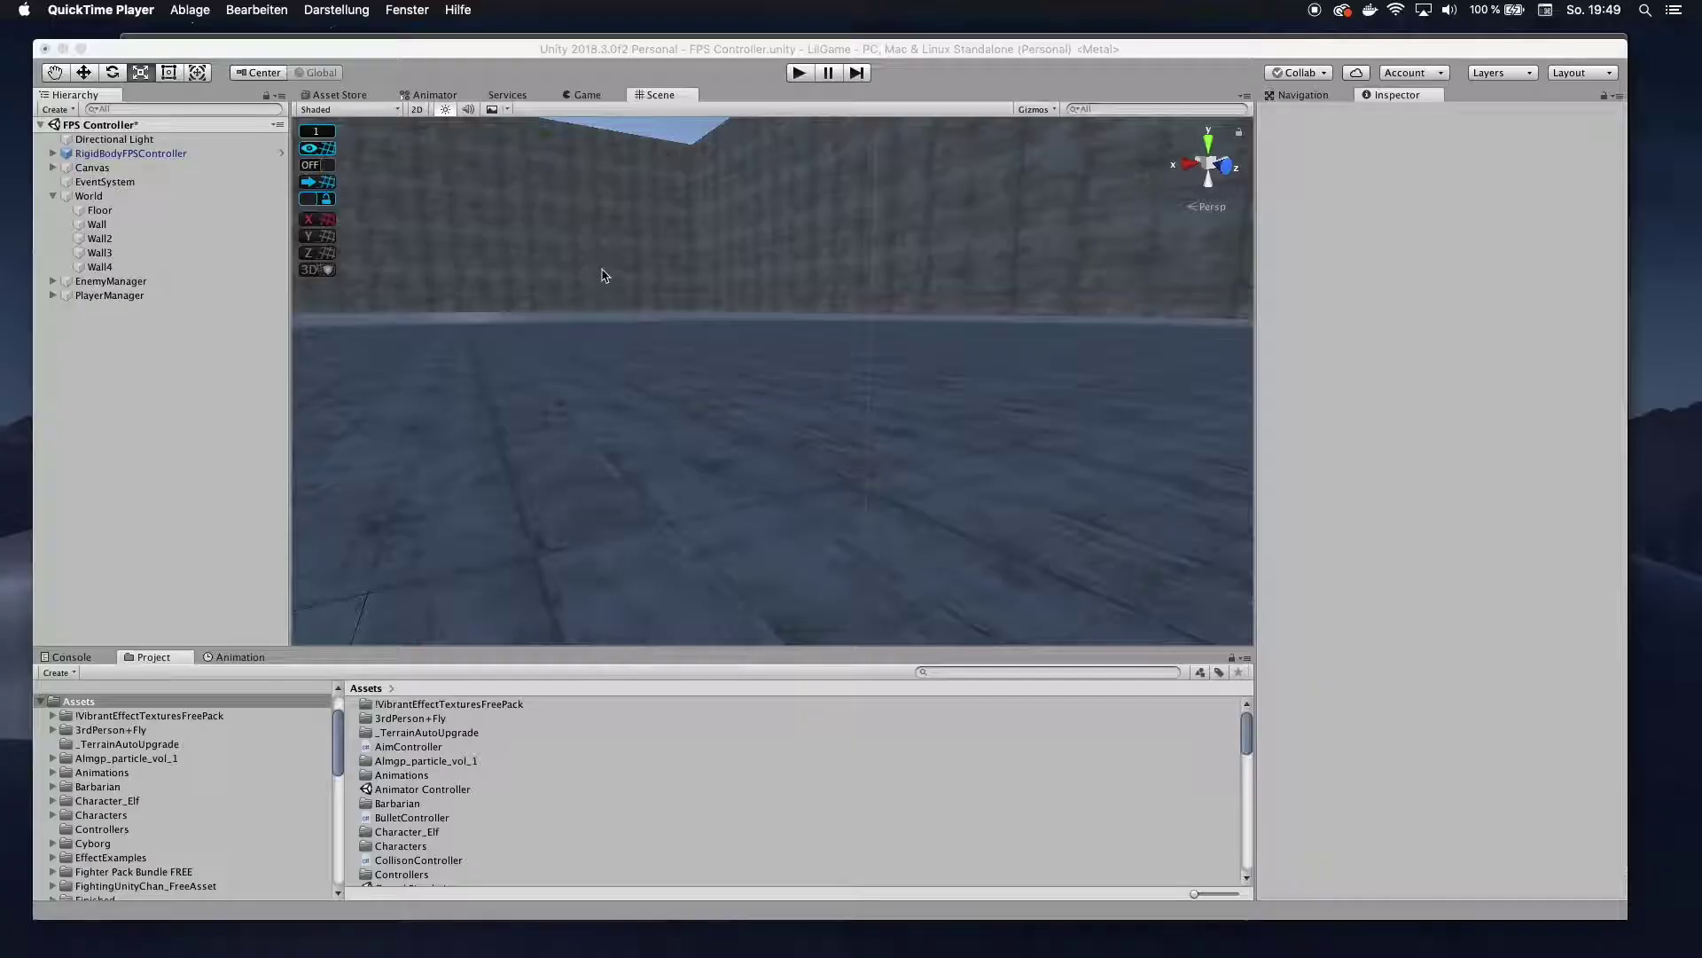
Step: Test-run the first-person scene with the armed player in play mode, and stop it again
right_drag(601, 274, 733, 228)
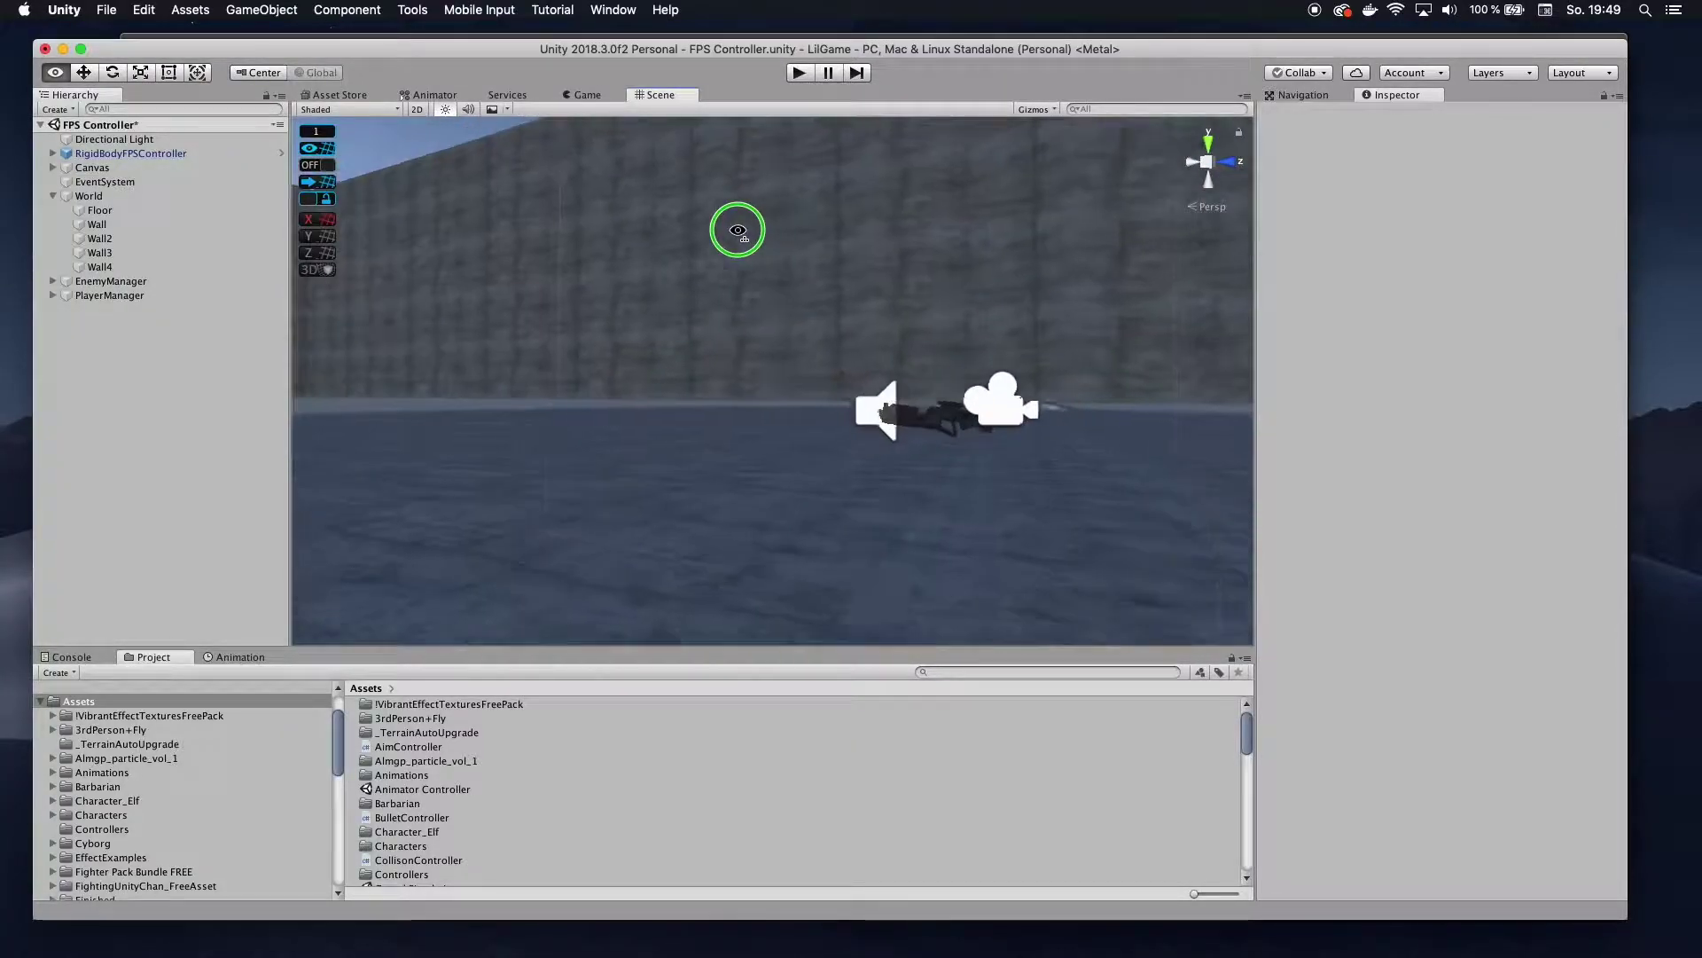
key(super+p)
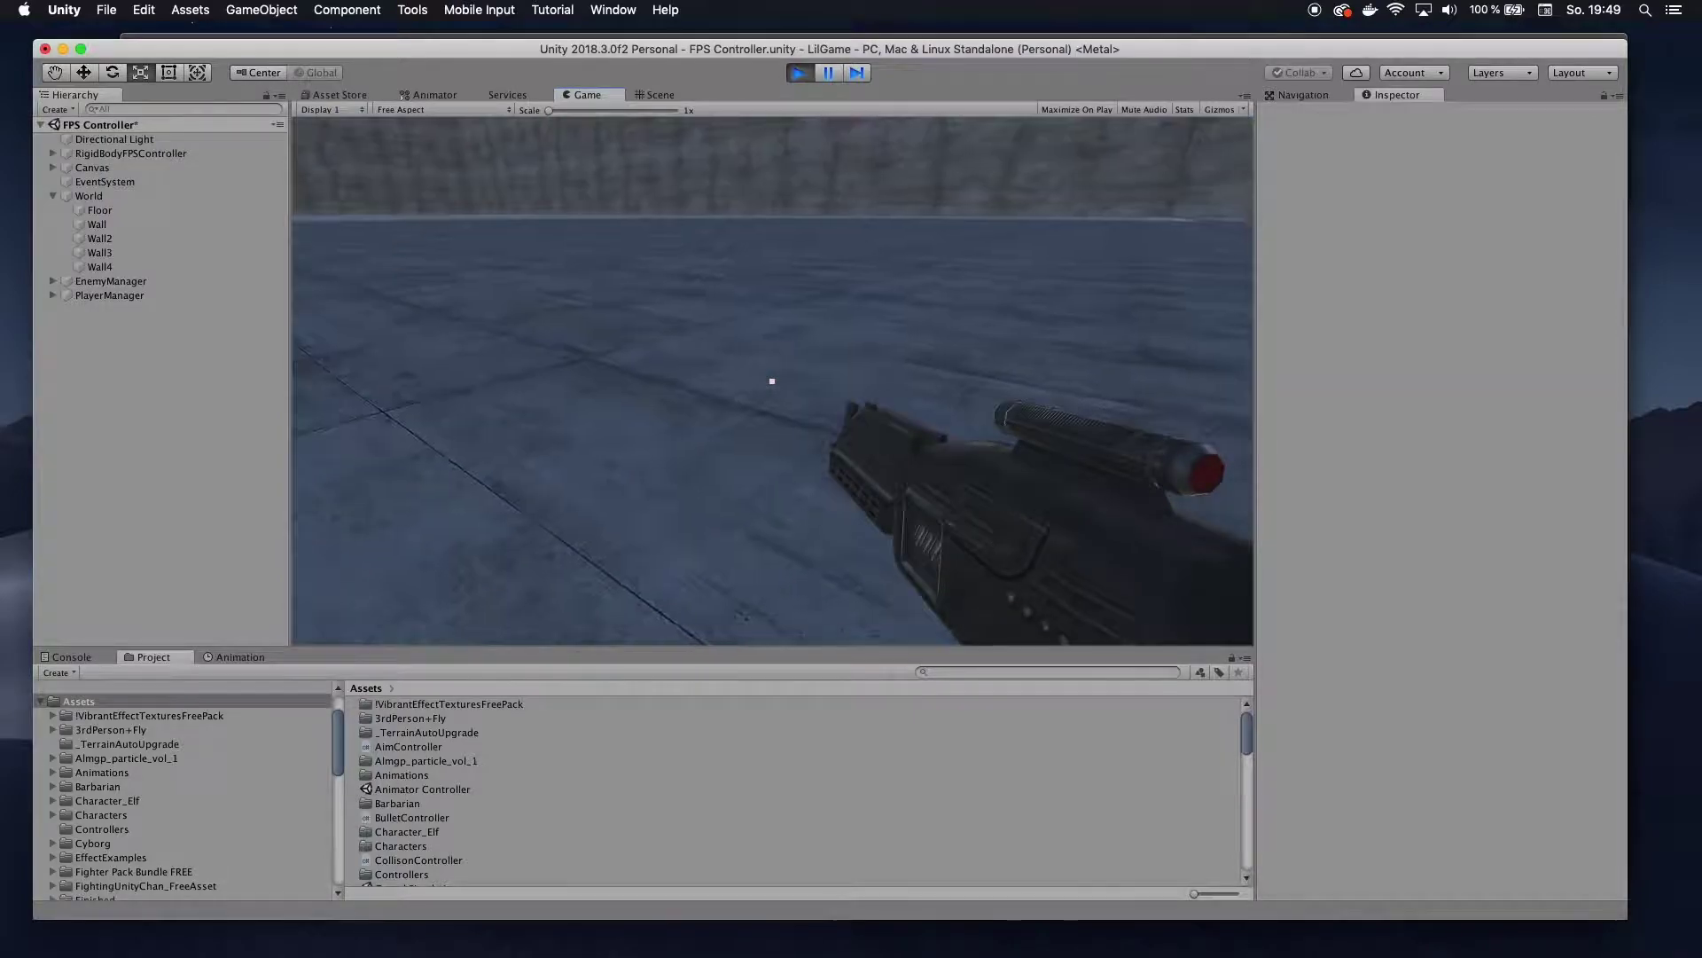
key(super+p)
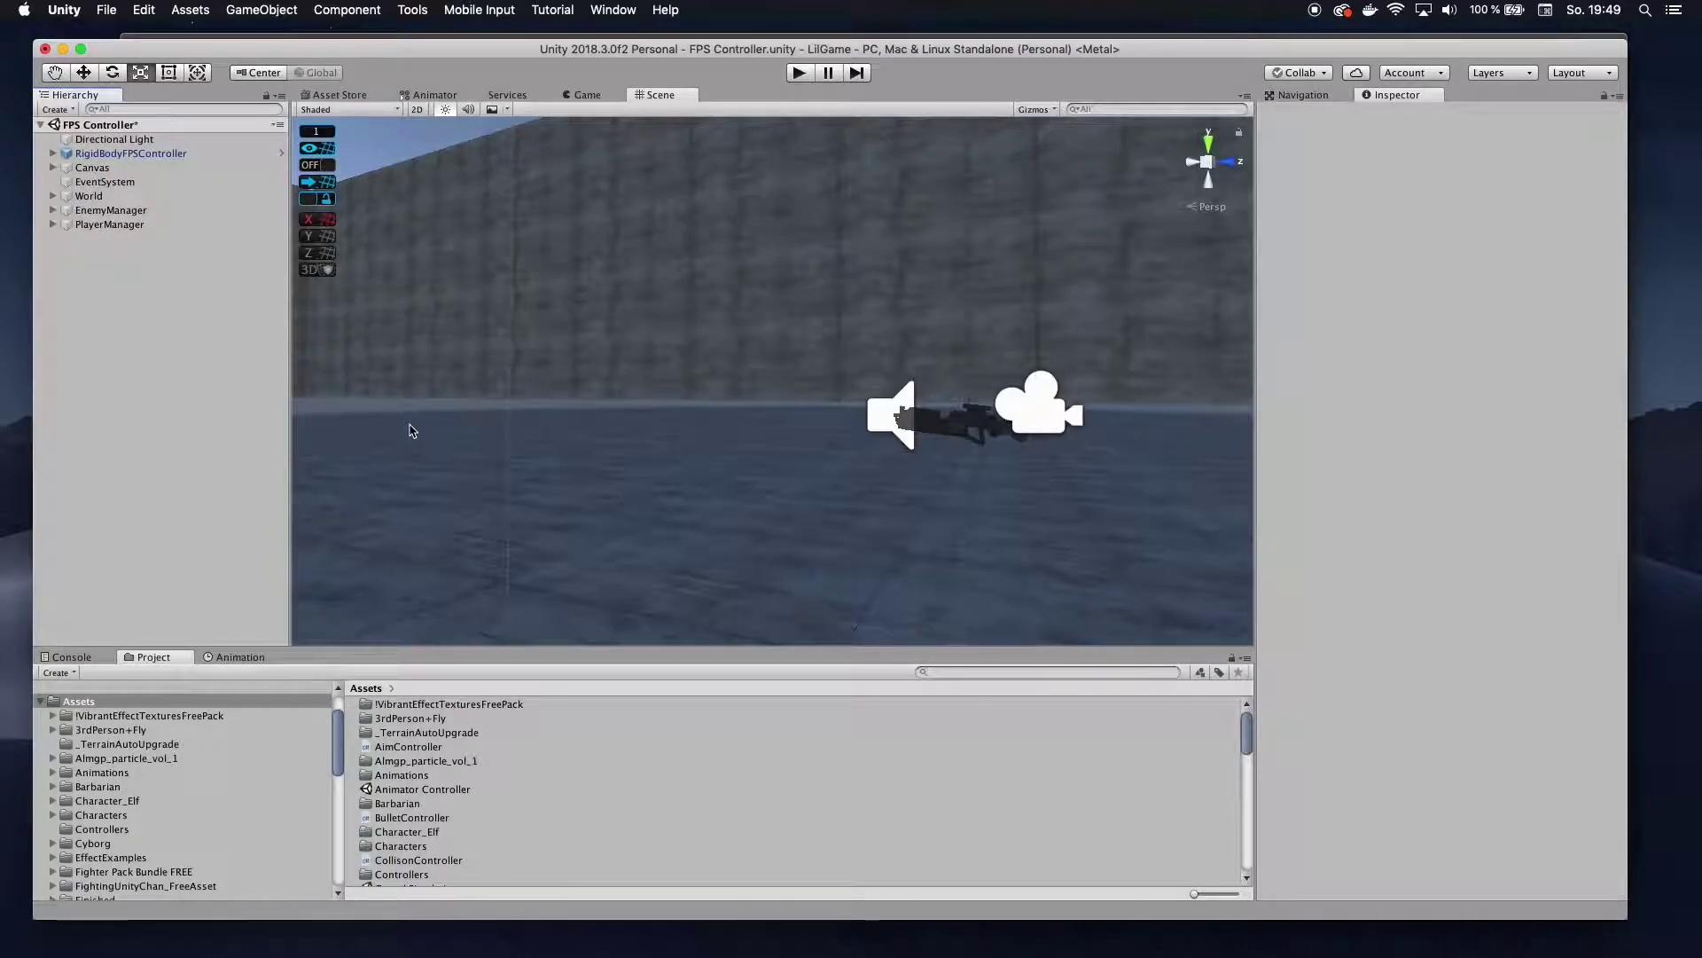
Step: View the Vibrant Effect Textures Sample store page and select the EnergyPoint prefab in the project's !VibrantEffectTexturesFreePack folder
click(339, 95)
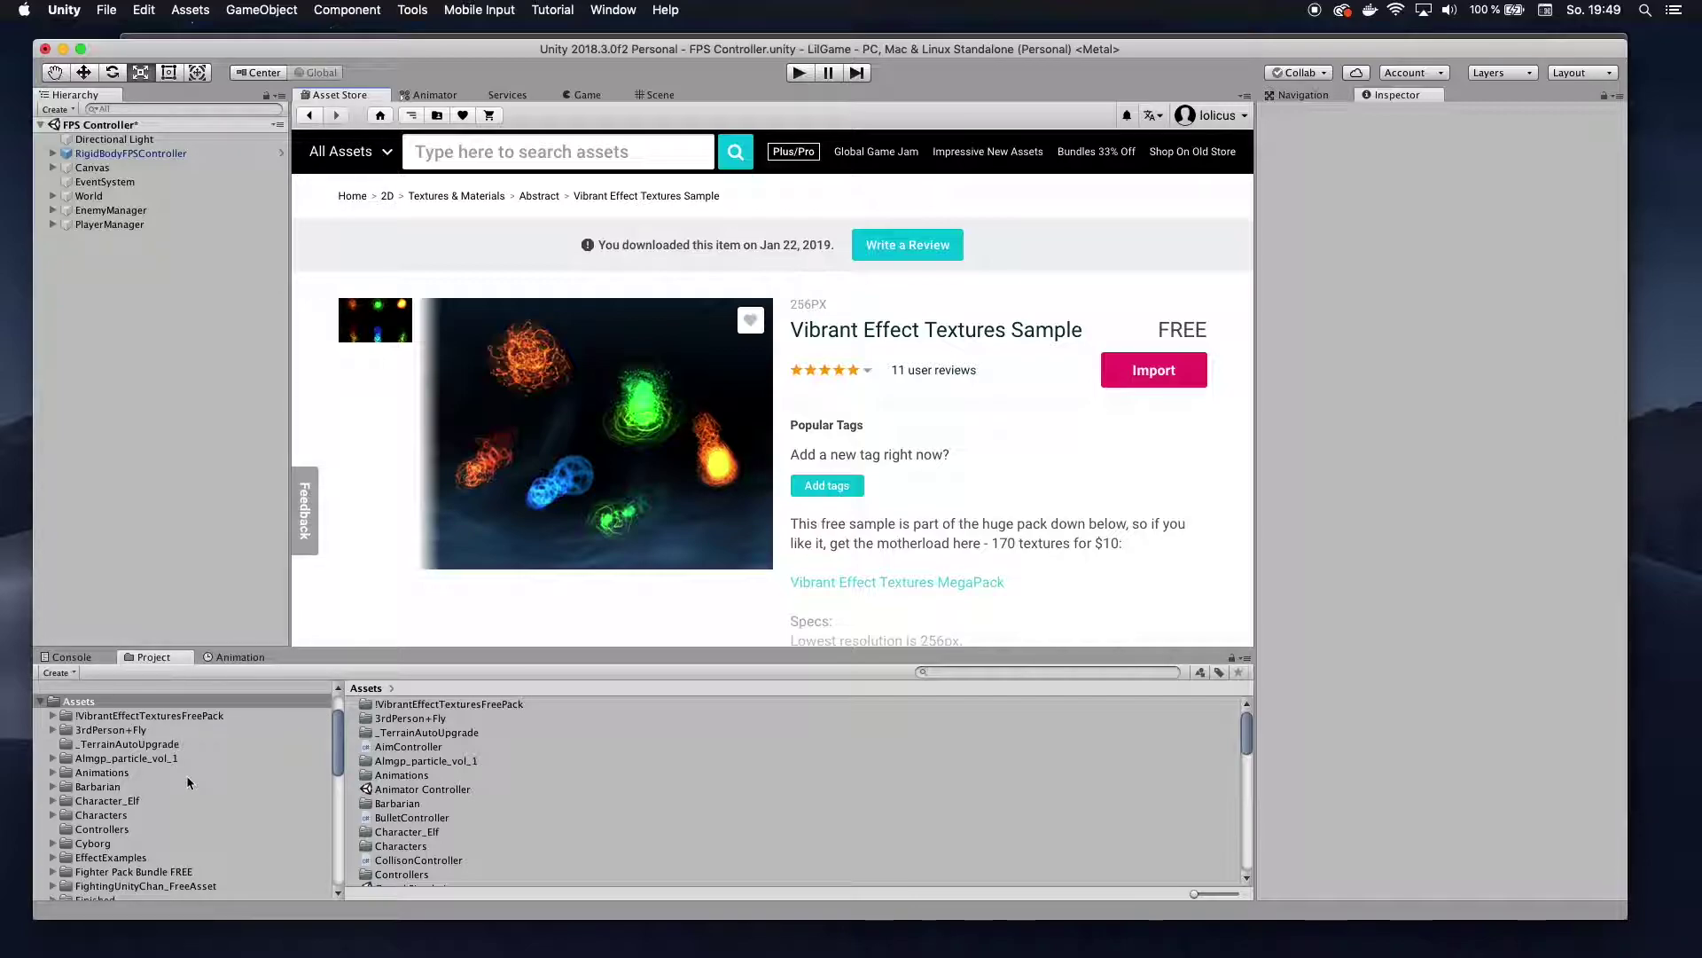
click(432, 704)
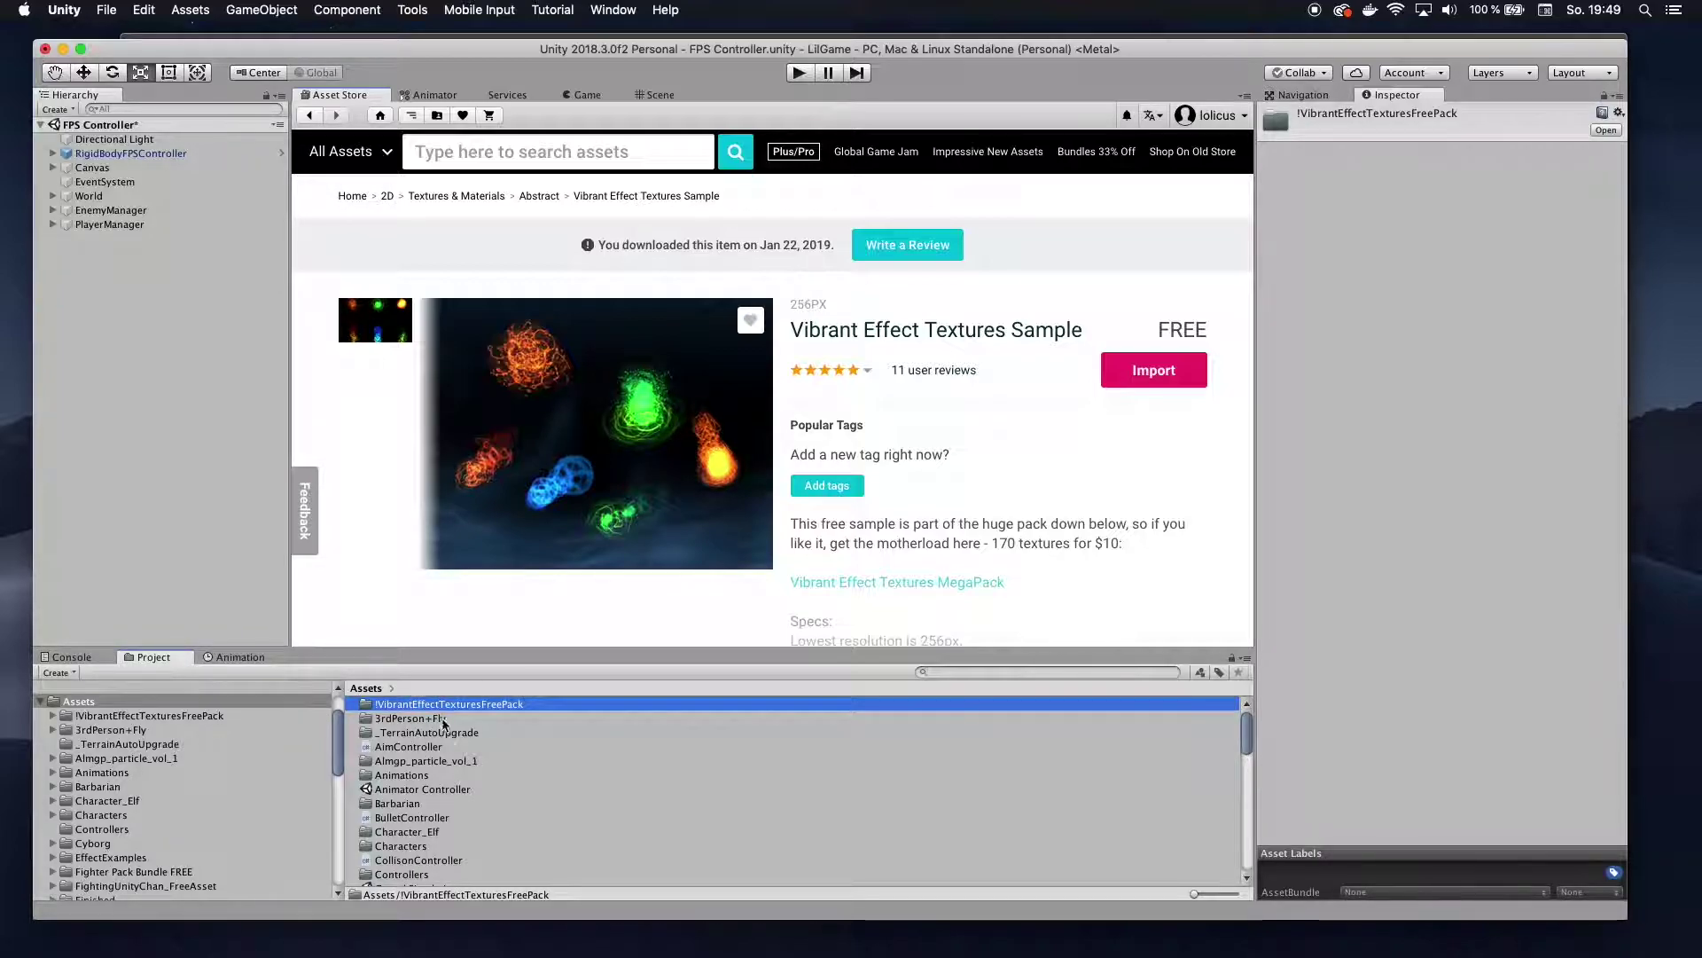
double_click(443, 707)
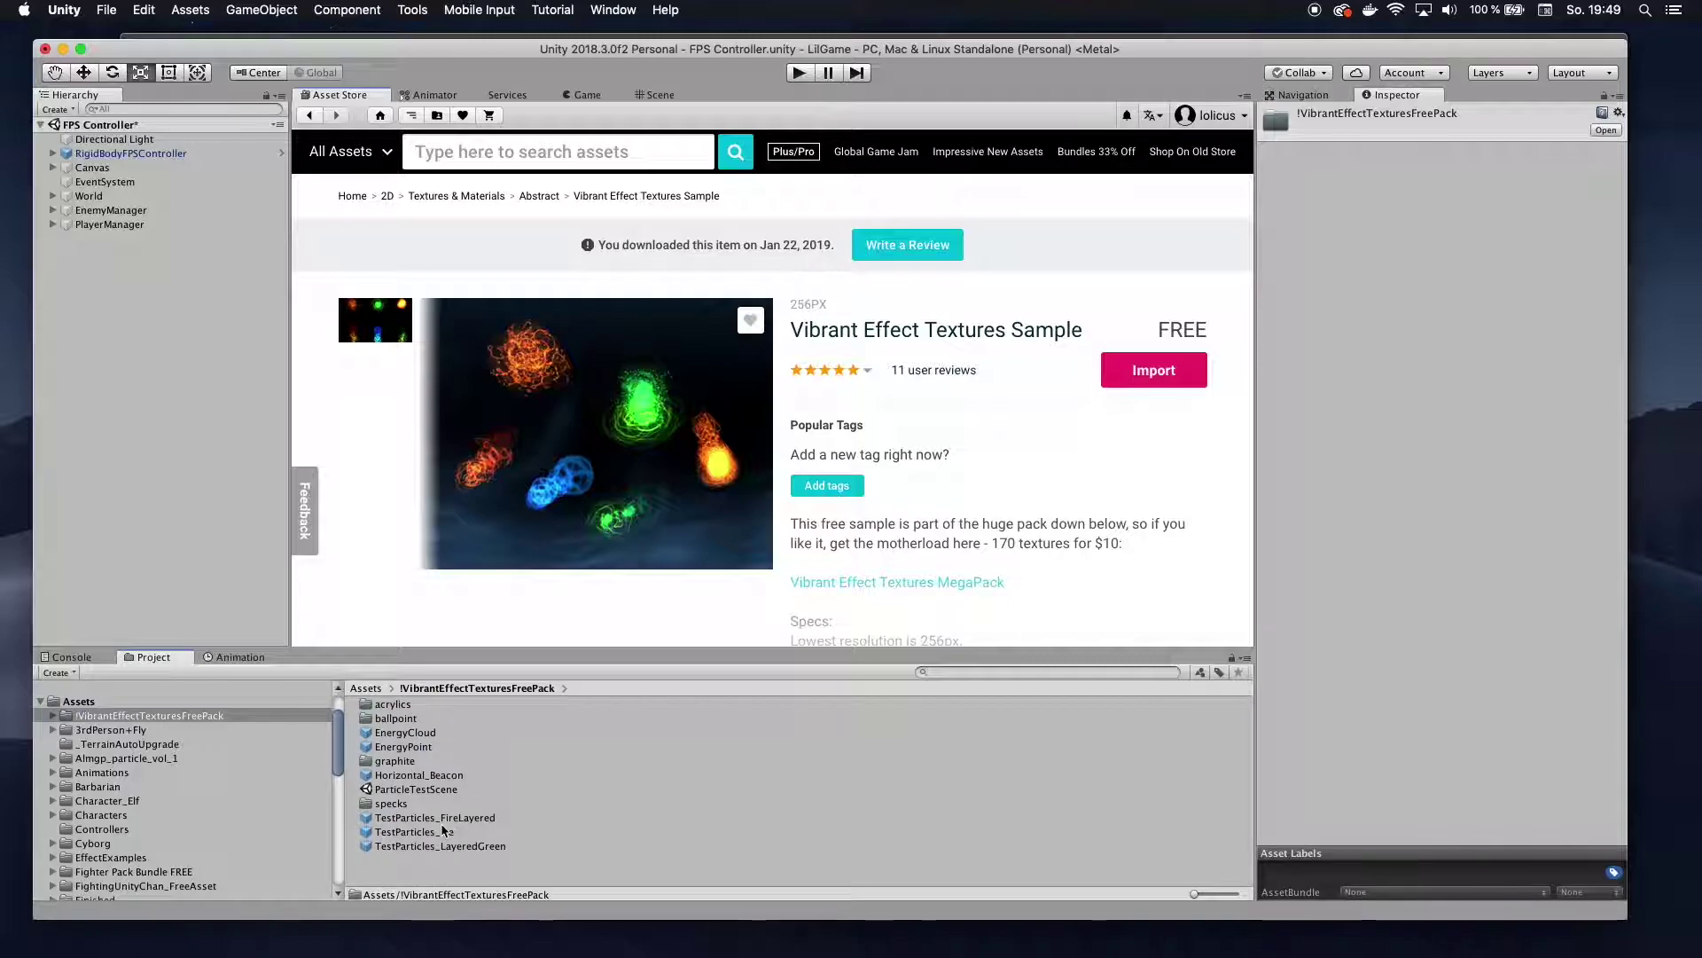
click(406, 748)
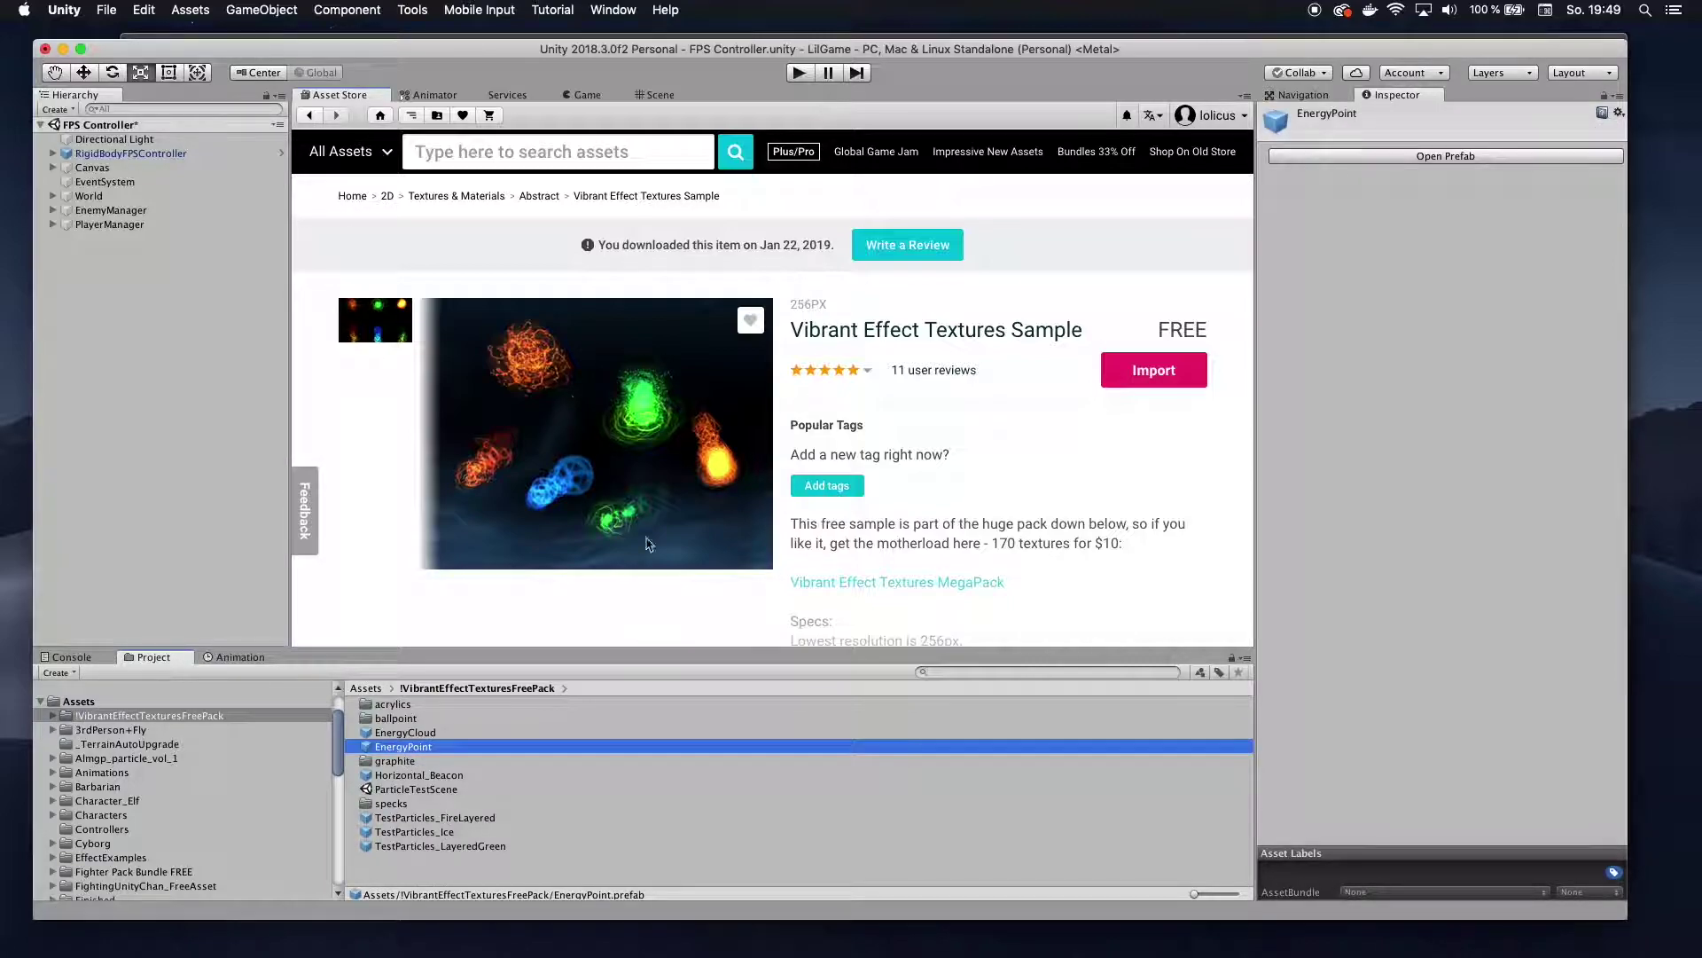
Step: Place the EnergyPoint prefab in the walled arena scene and raise it to Y 3.5
click(656, 95)
alt+drag(787, 562, 411, 585)
drag(425, 747, 730, 374)
right_drag(984, 394, 762, 410)
drag(917, 321, 917, 285)
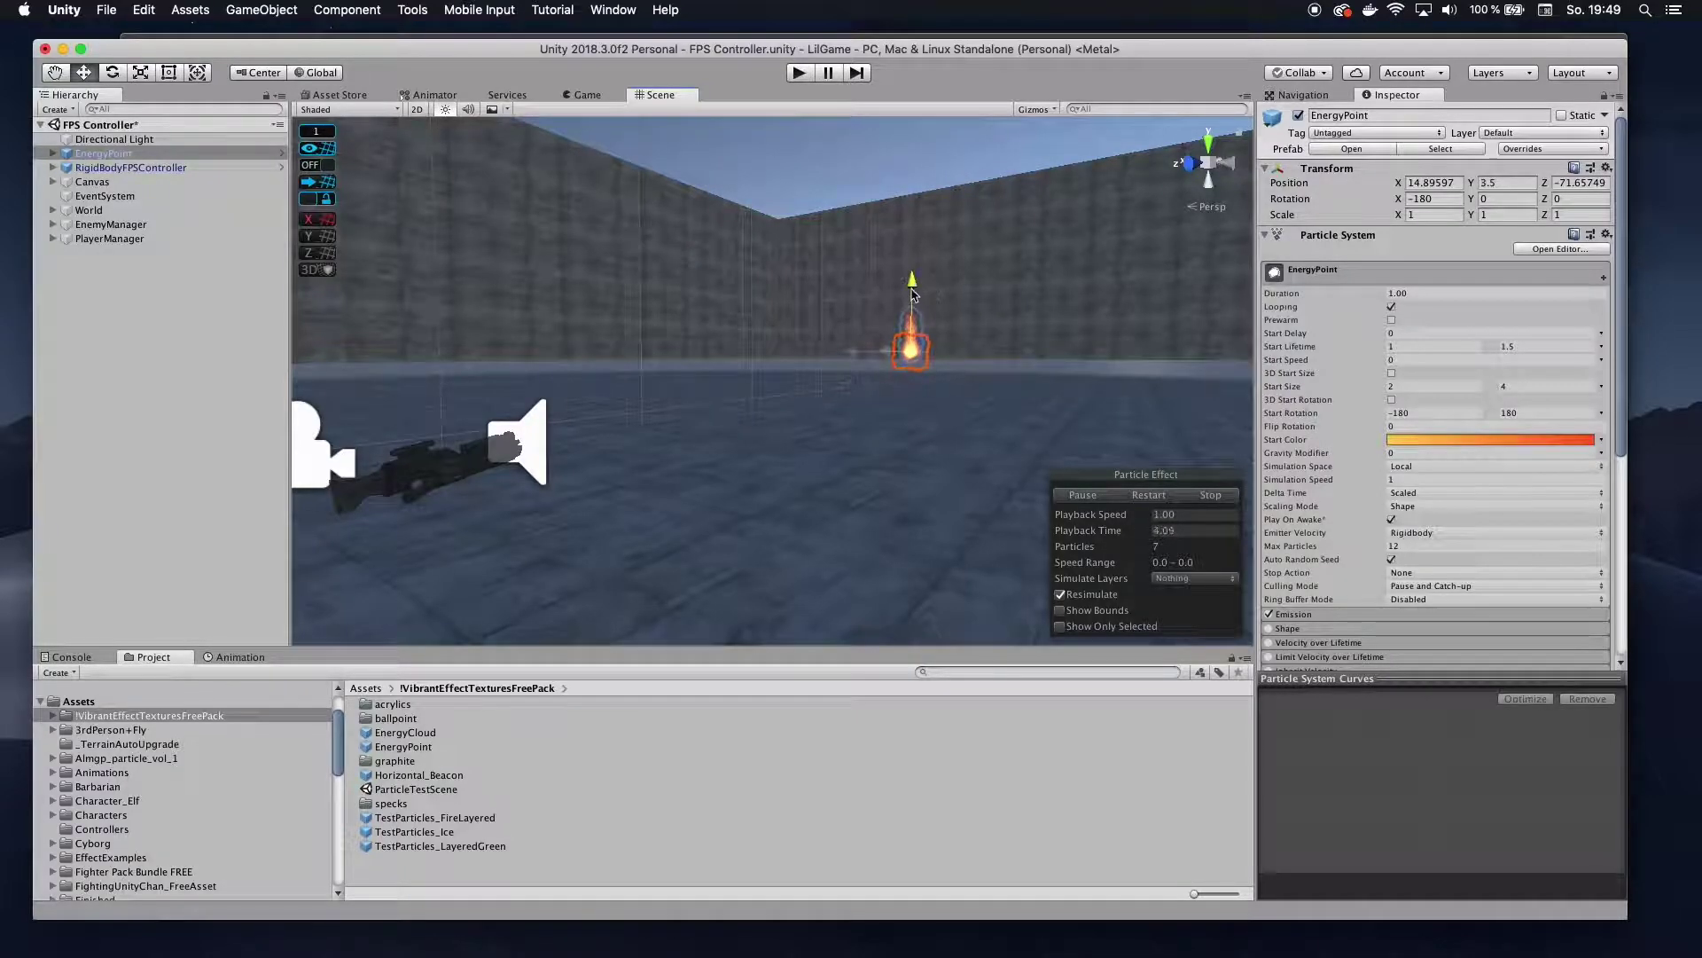
Step: Move the EnergyPoint effect along its Z axis to about Z -23.89 in the arena
drag(889, 351, 752, 402)
right_drag(656, 333, 689, 381)
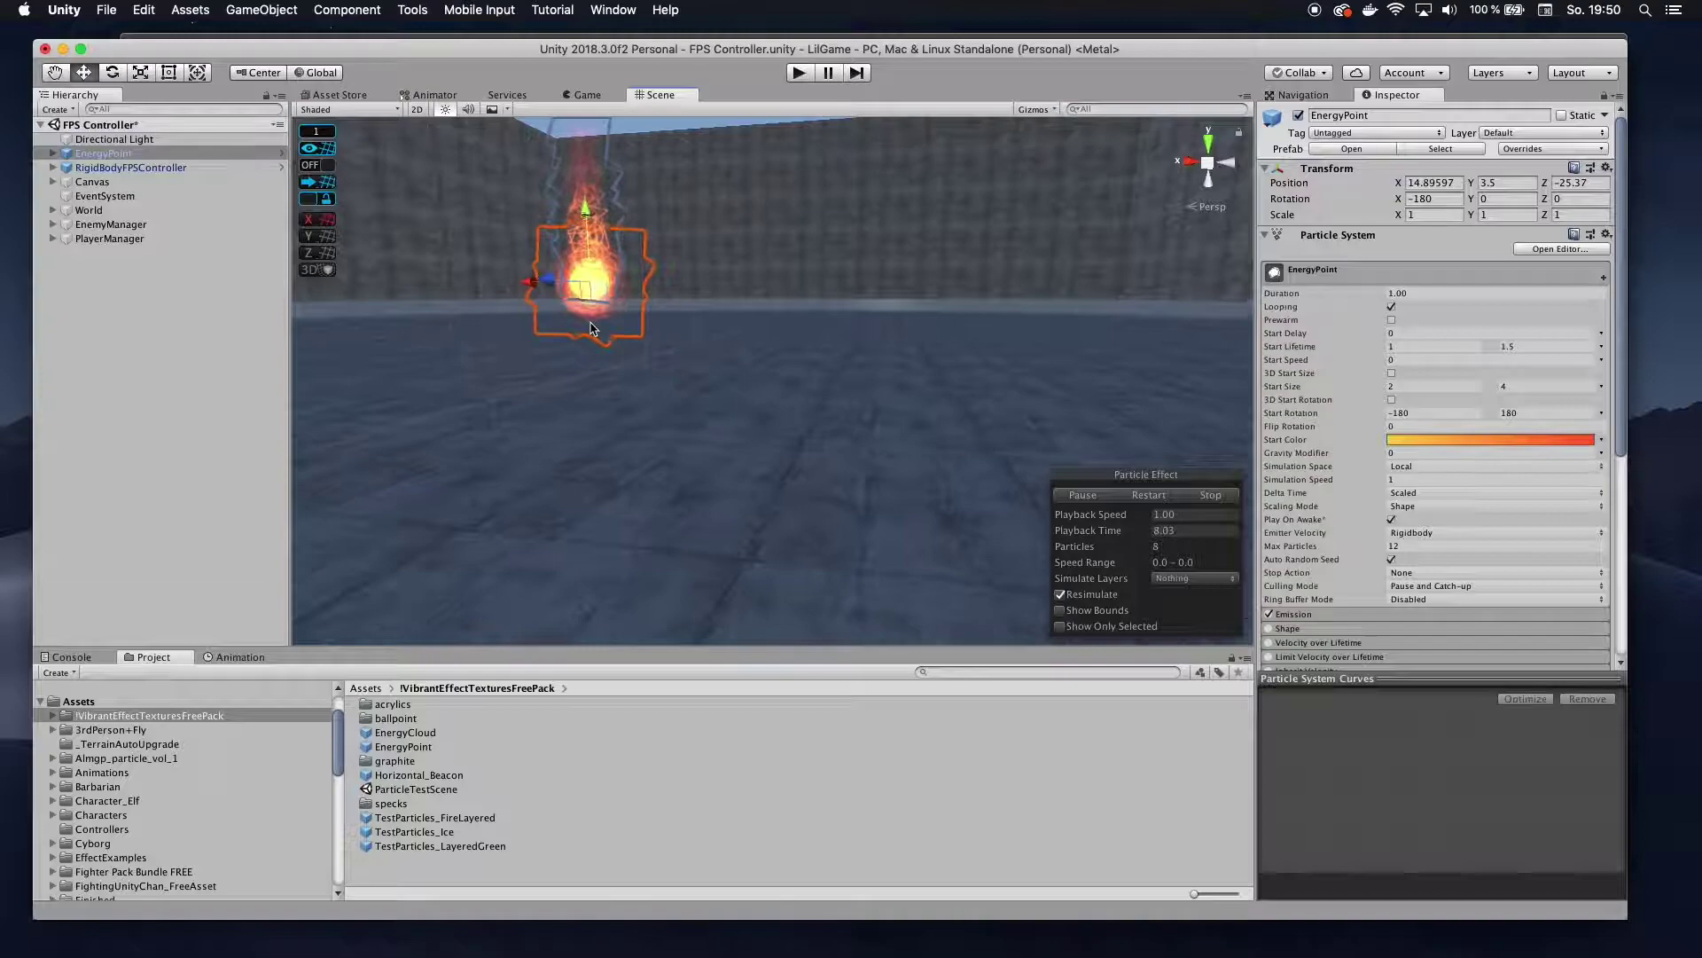
drag(555, 303, 778, 311)
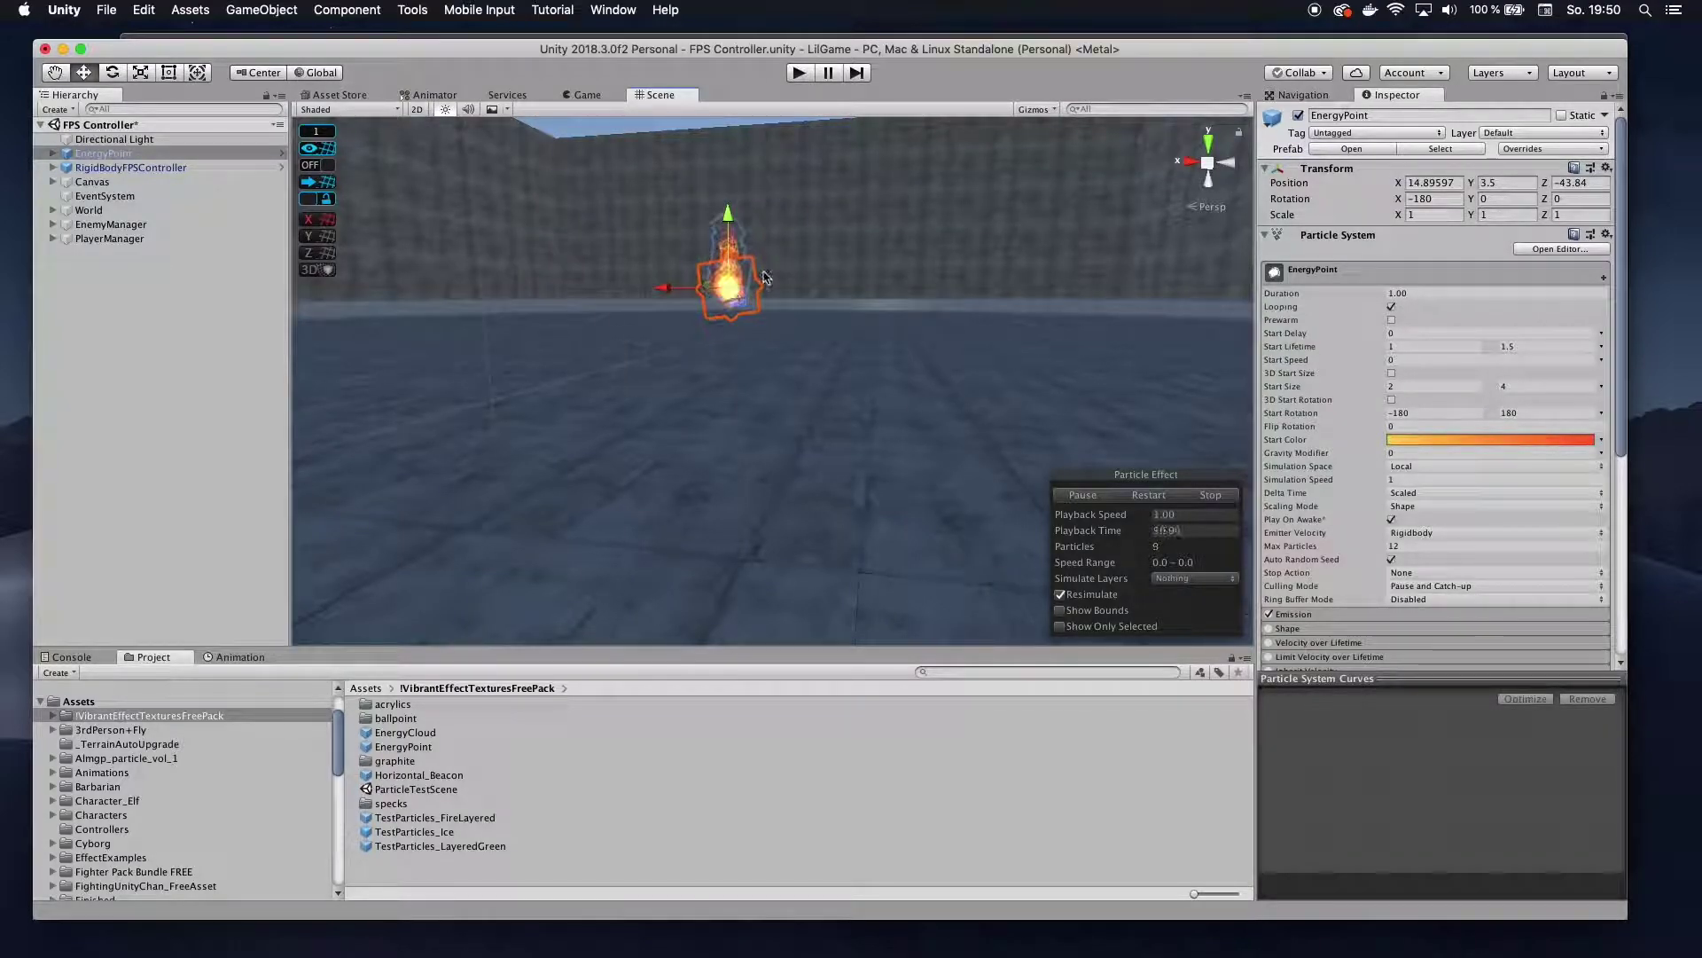
right_drag(926, 354, 780, 335)
right_drag(1046, 369, 977, 354)
key(d)
drag(862, 338, 713, 369)
right_drag(713, 371, 763, 401)
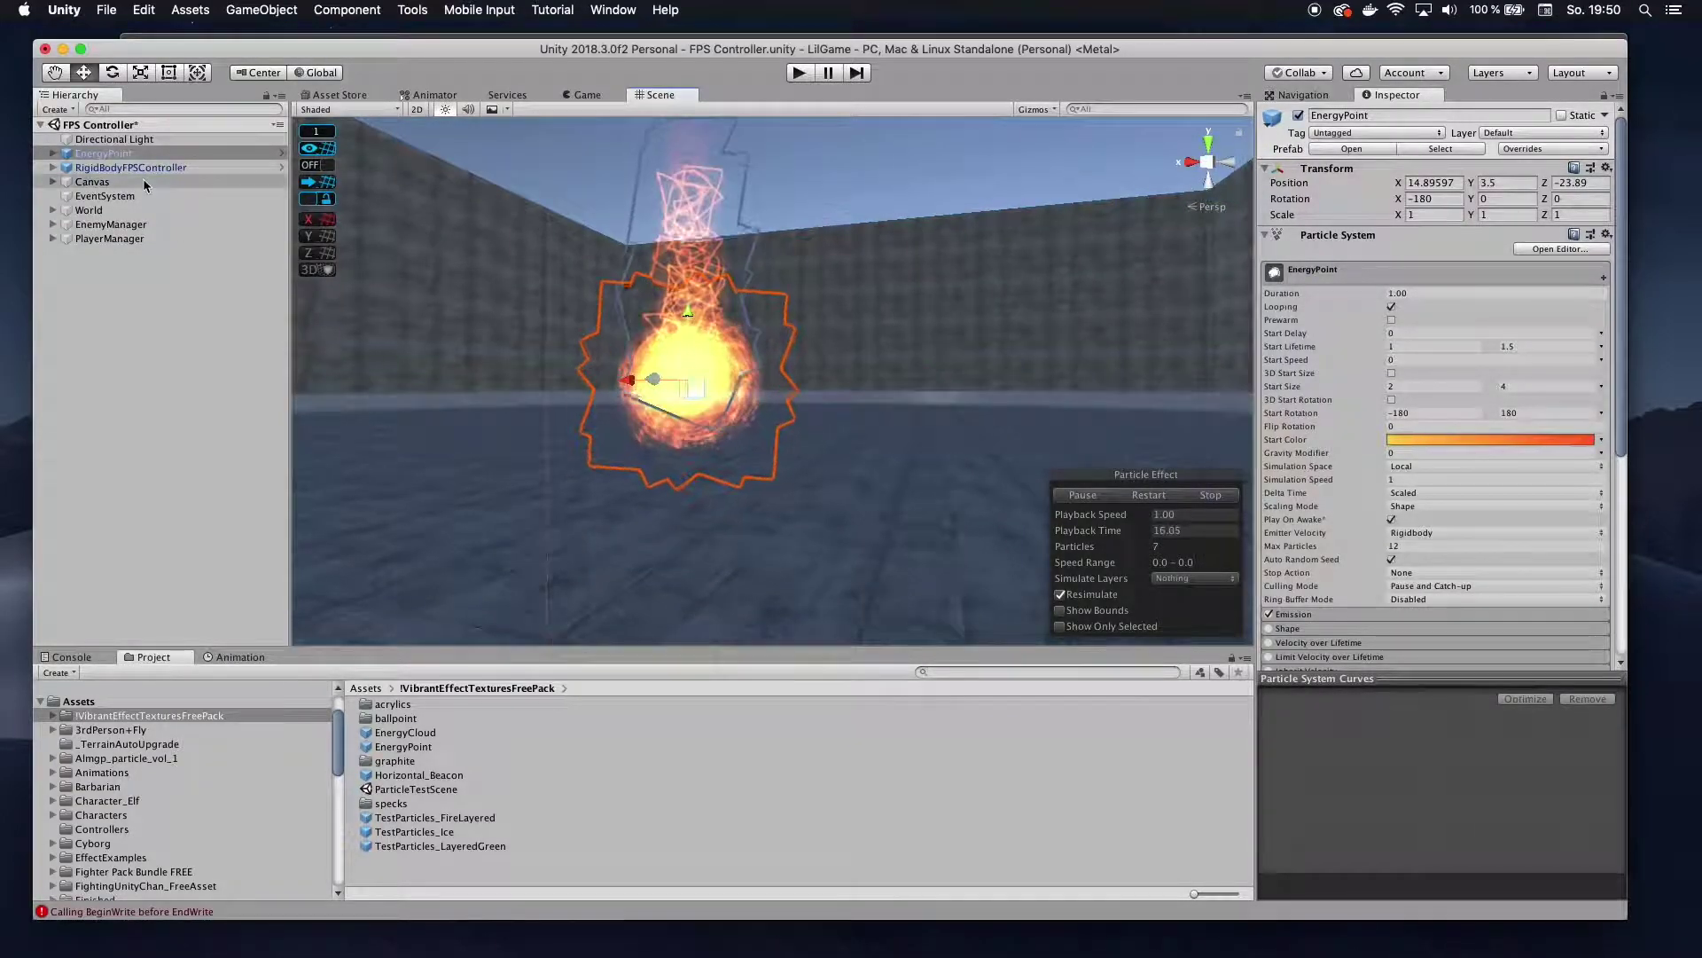
Step: Unpack the EnergyPoint prefab instance in the scene and delete its layer2 child
right_click(119, 153)
click(213, 316)
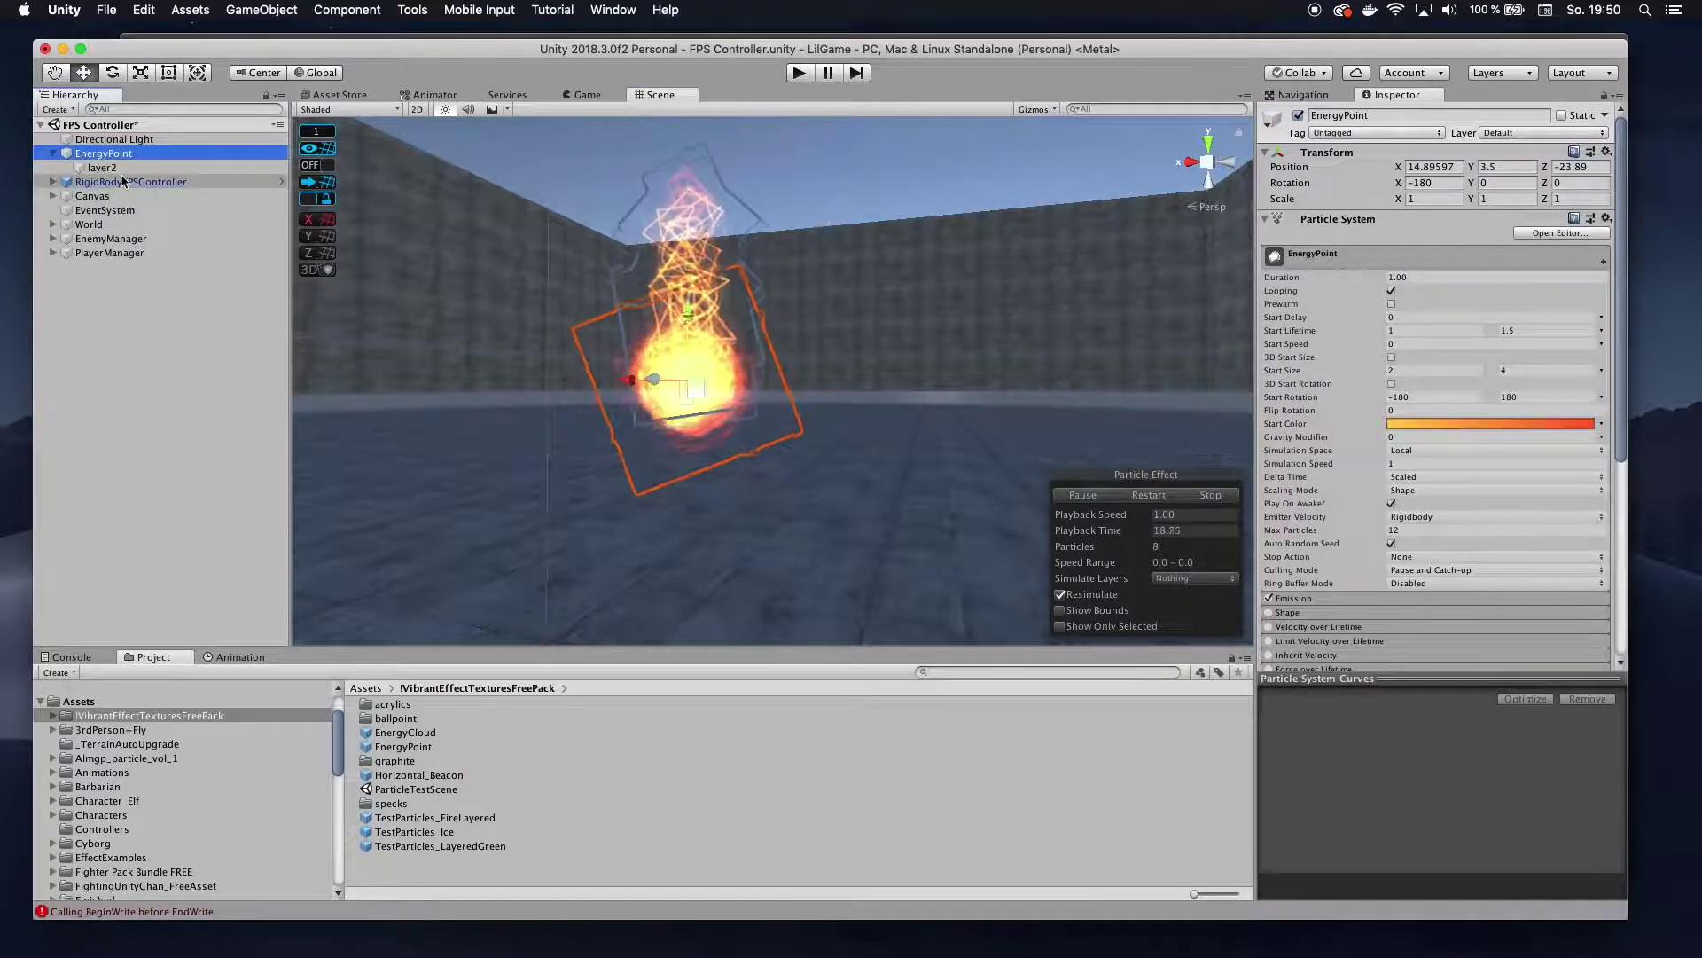
click(123, 169)
key(super+BackSpace)
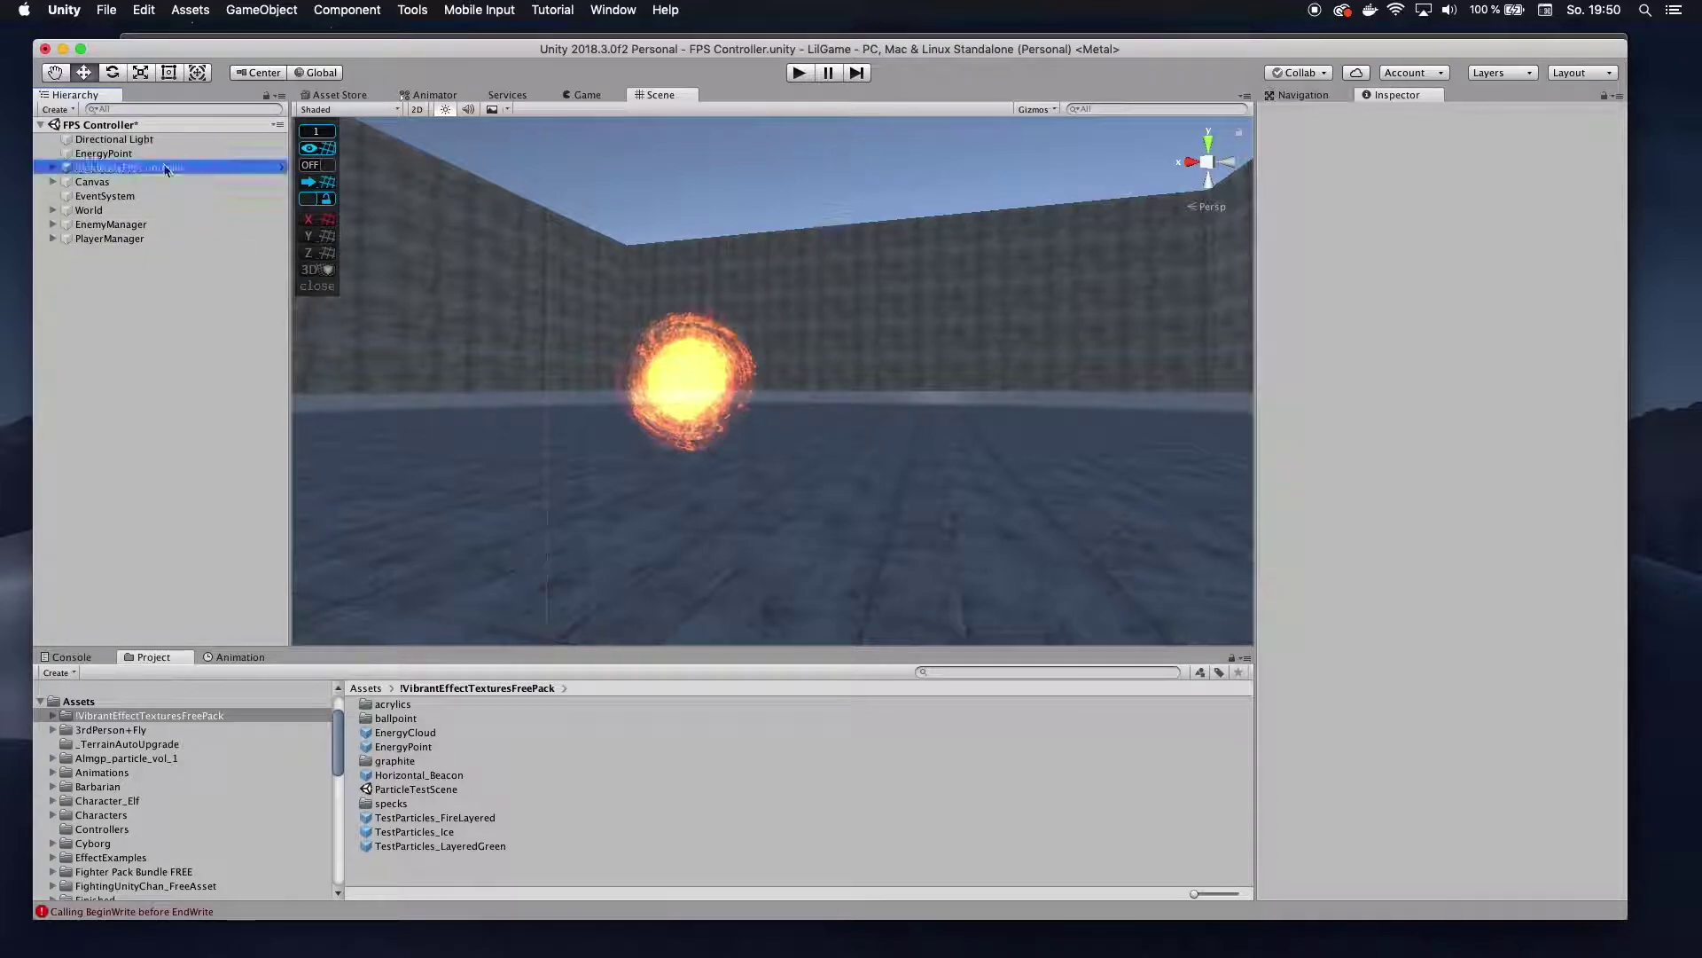
Step: Set the EnergyPoint particle system's Start Size range to 4 and 6
click(133, 153)
key(w)
right_drag(856, 495, 905, 505)
key(a)
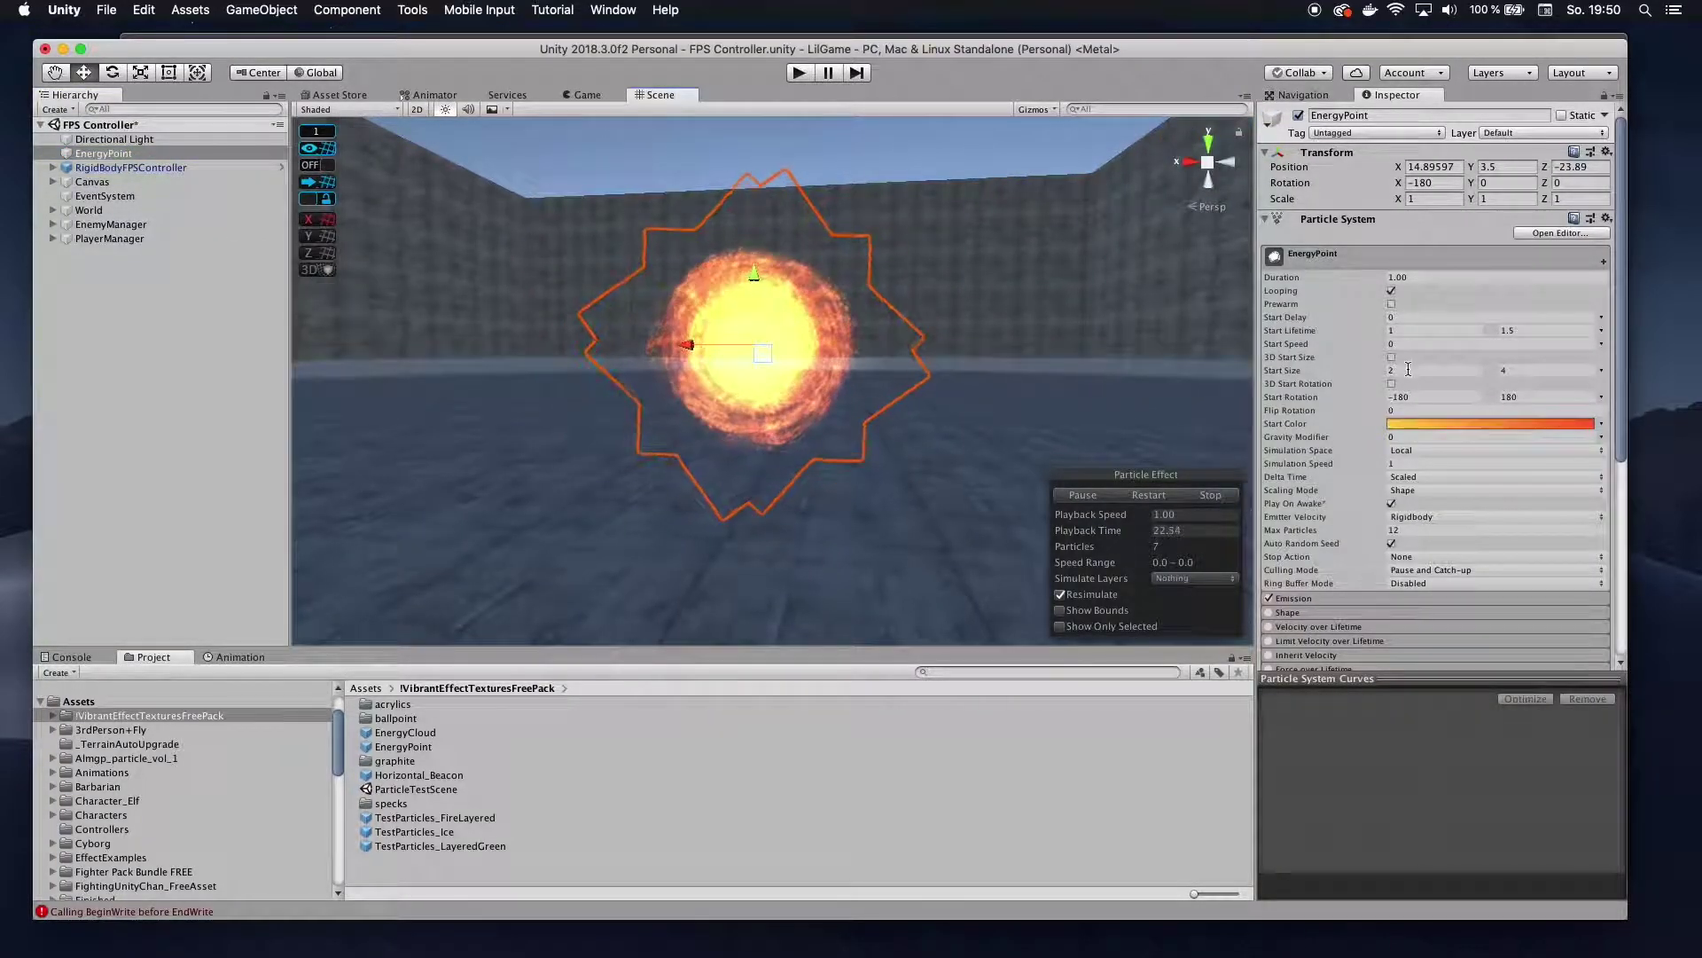
click(1346, 367)
text(5)
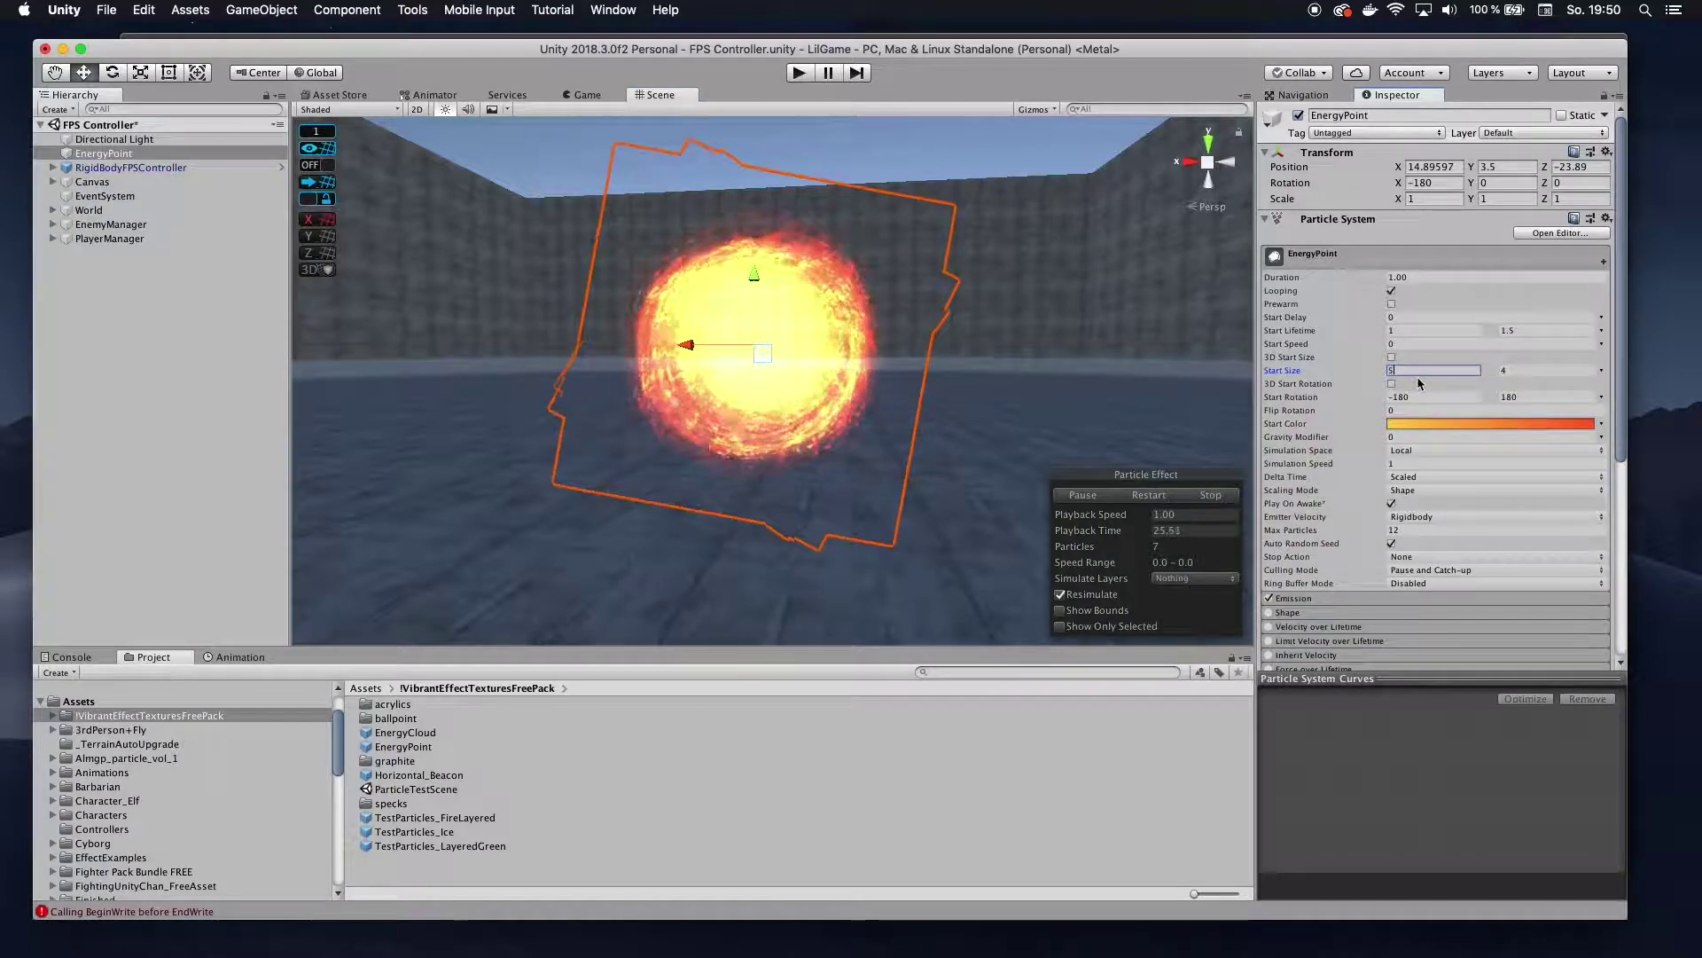
key(BackSpace)
text(4)
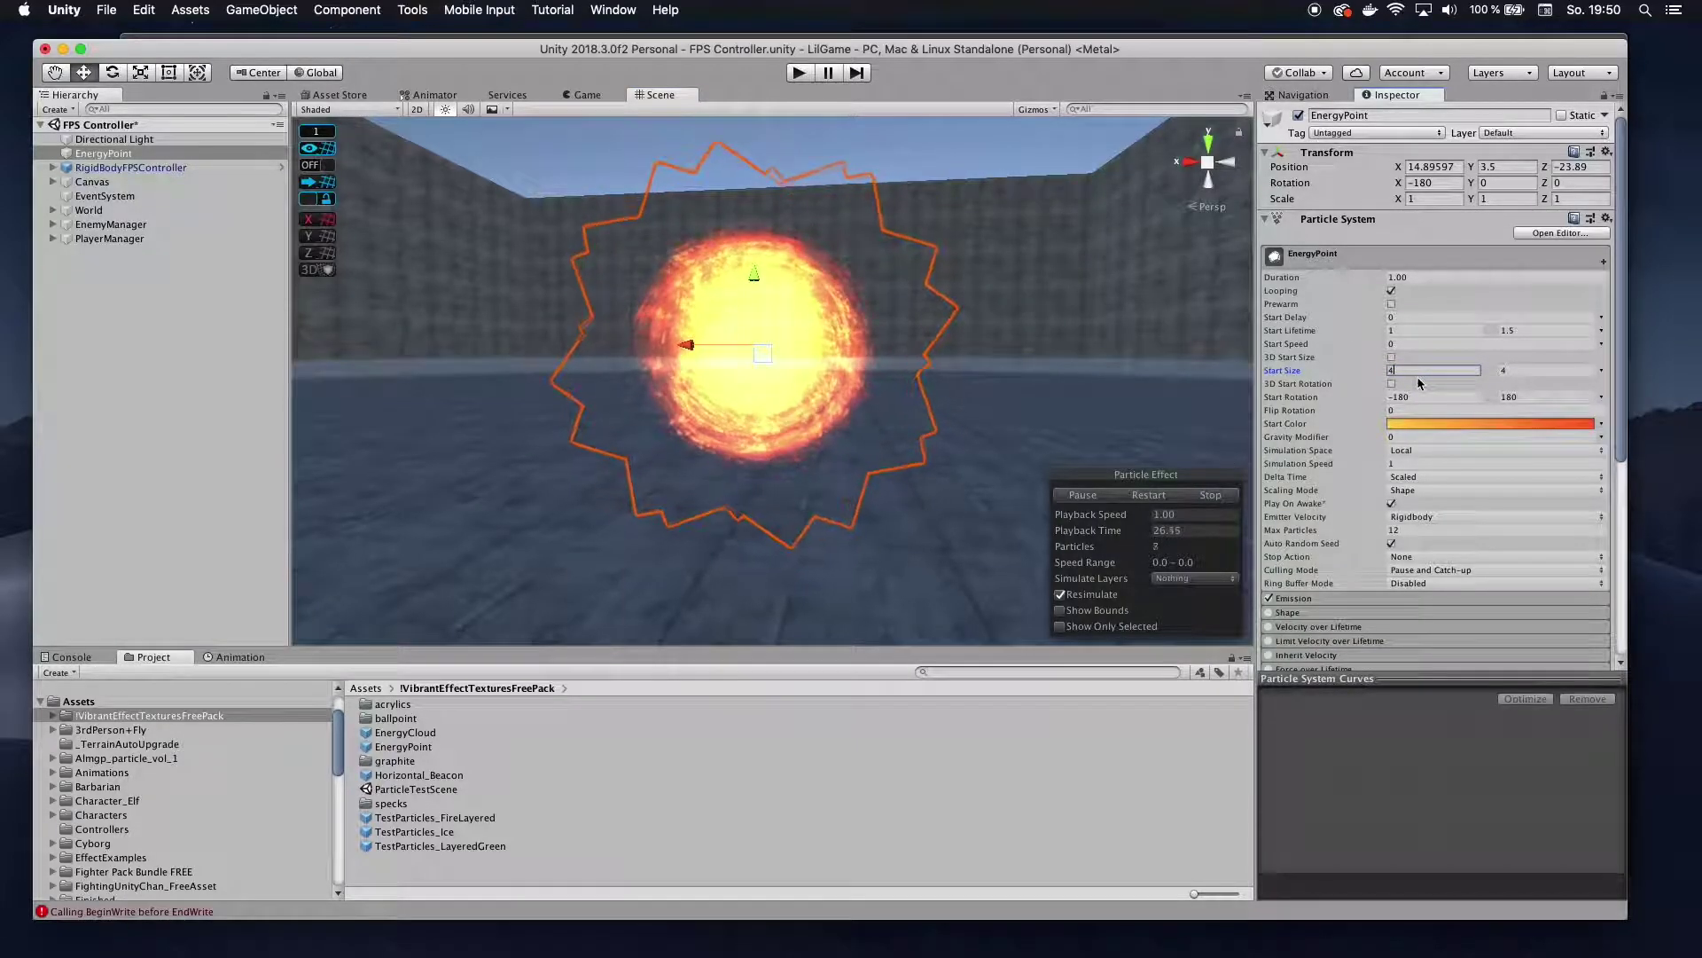
click(1476, 372)
text(6)
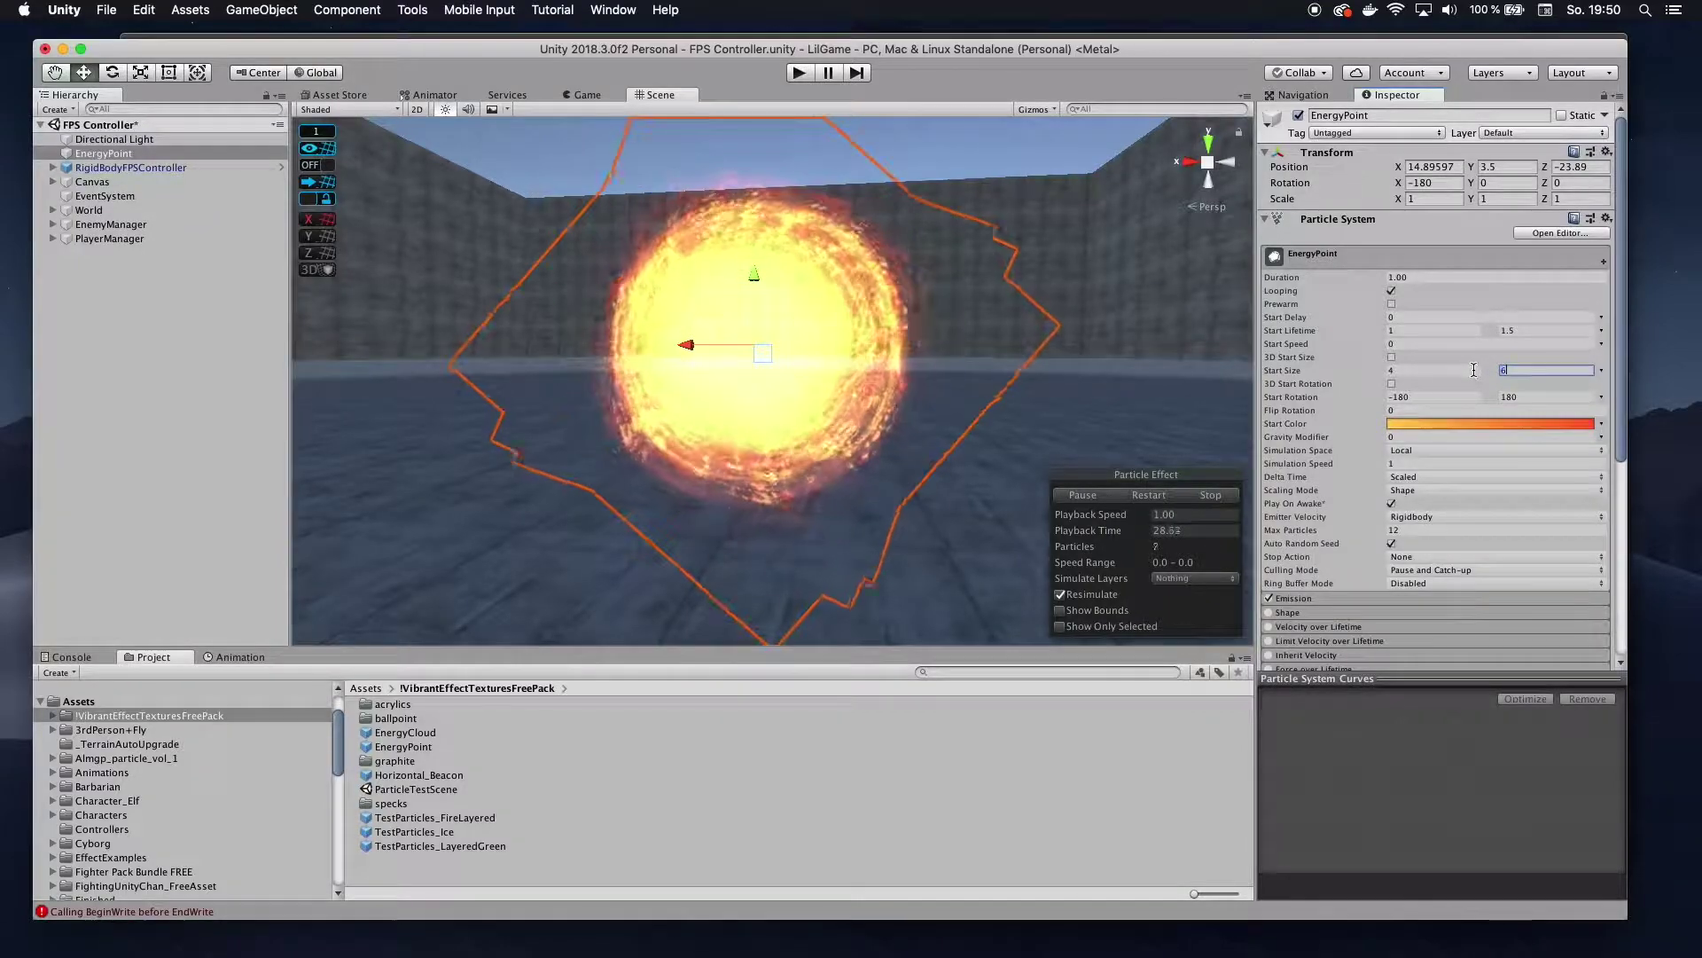
Step: Lower the EnergyPoint effect towards the floor, to about Y 2.21
right_drag(1098, 315, 1053, 343)
key(s)
drag(866, 304, 865, 344)
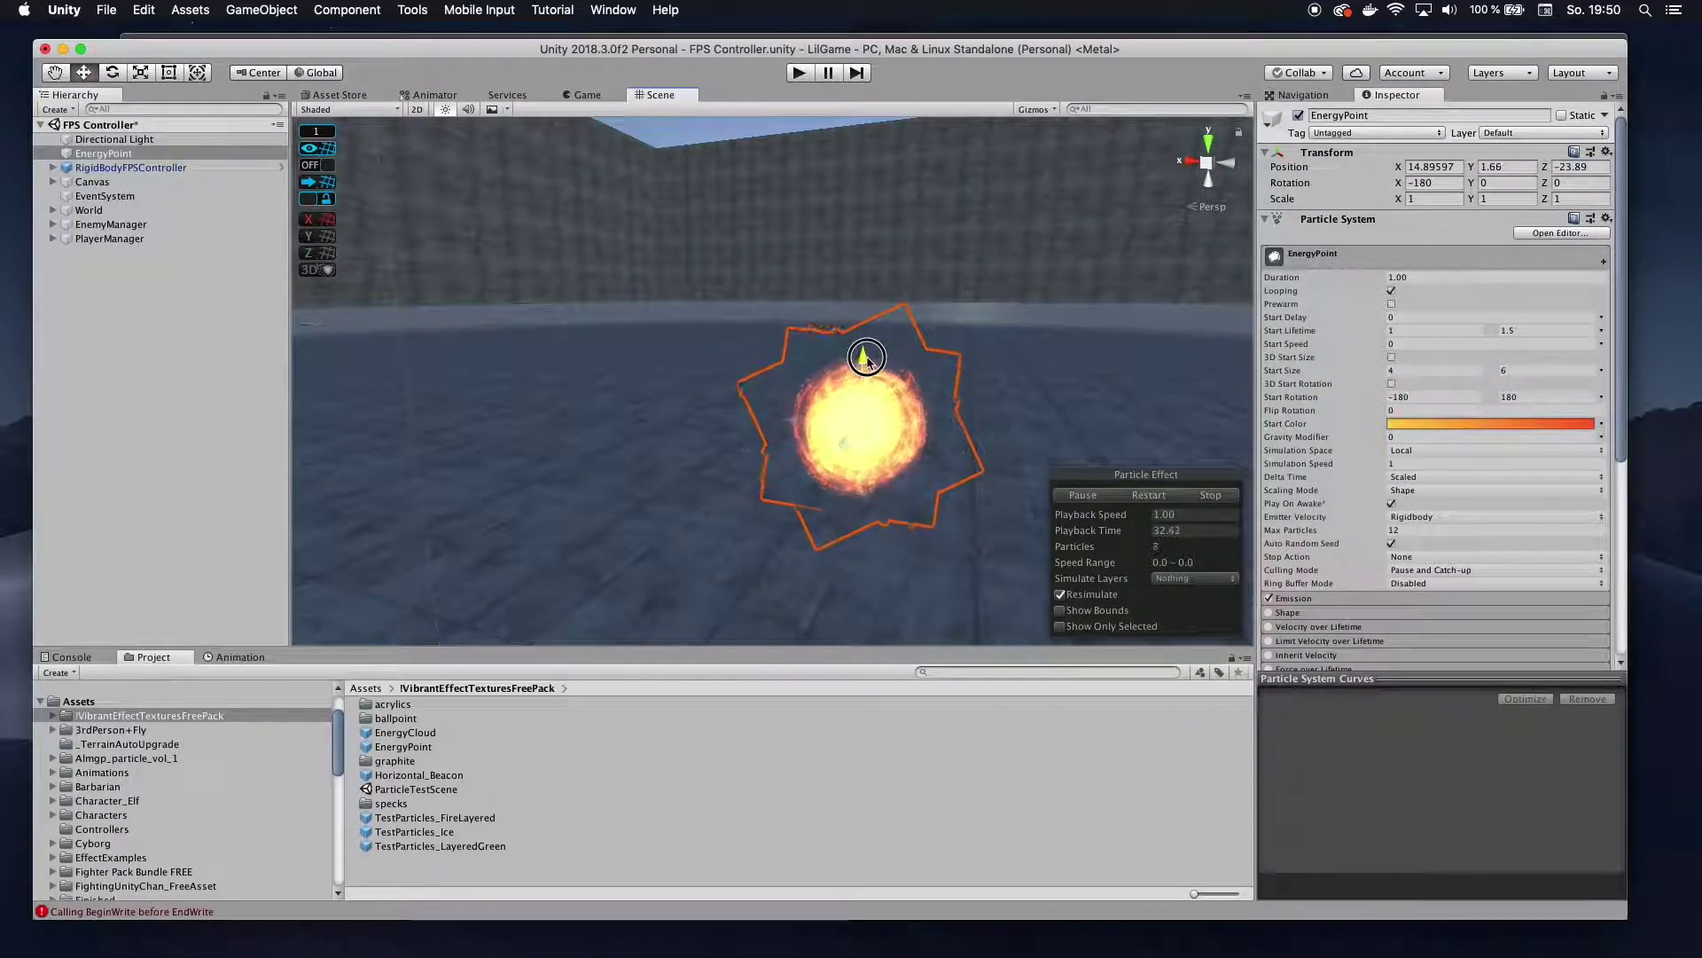
alt+drag(1061, 386, 1134, 492)
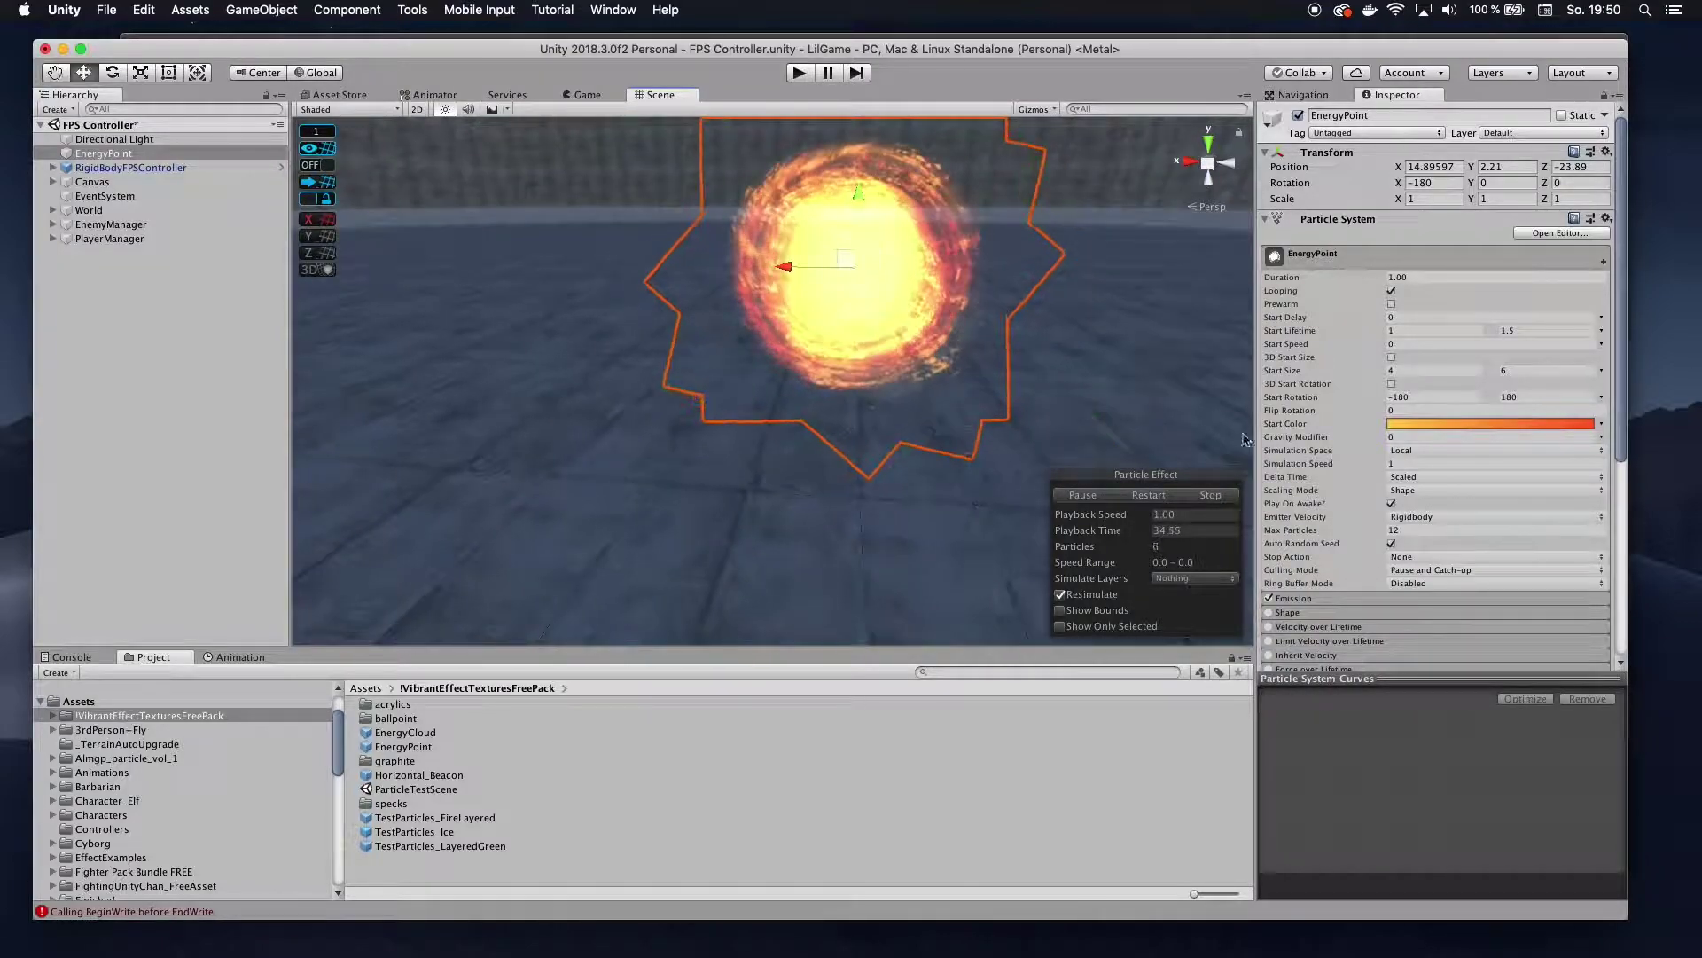
Step: Change the EnergyPoint particle renderer's Render Mode to Mesh and choose Sphere as its mesh
scroll(1363, 461, down, 5)
click(1302, 562)
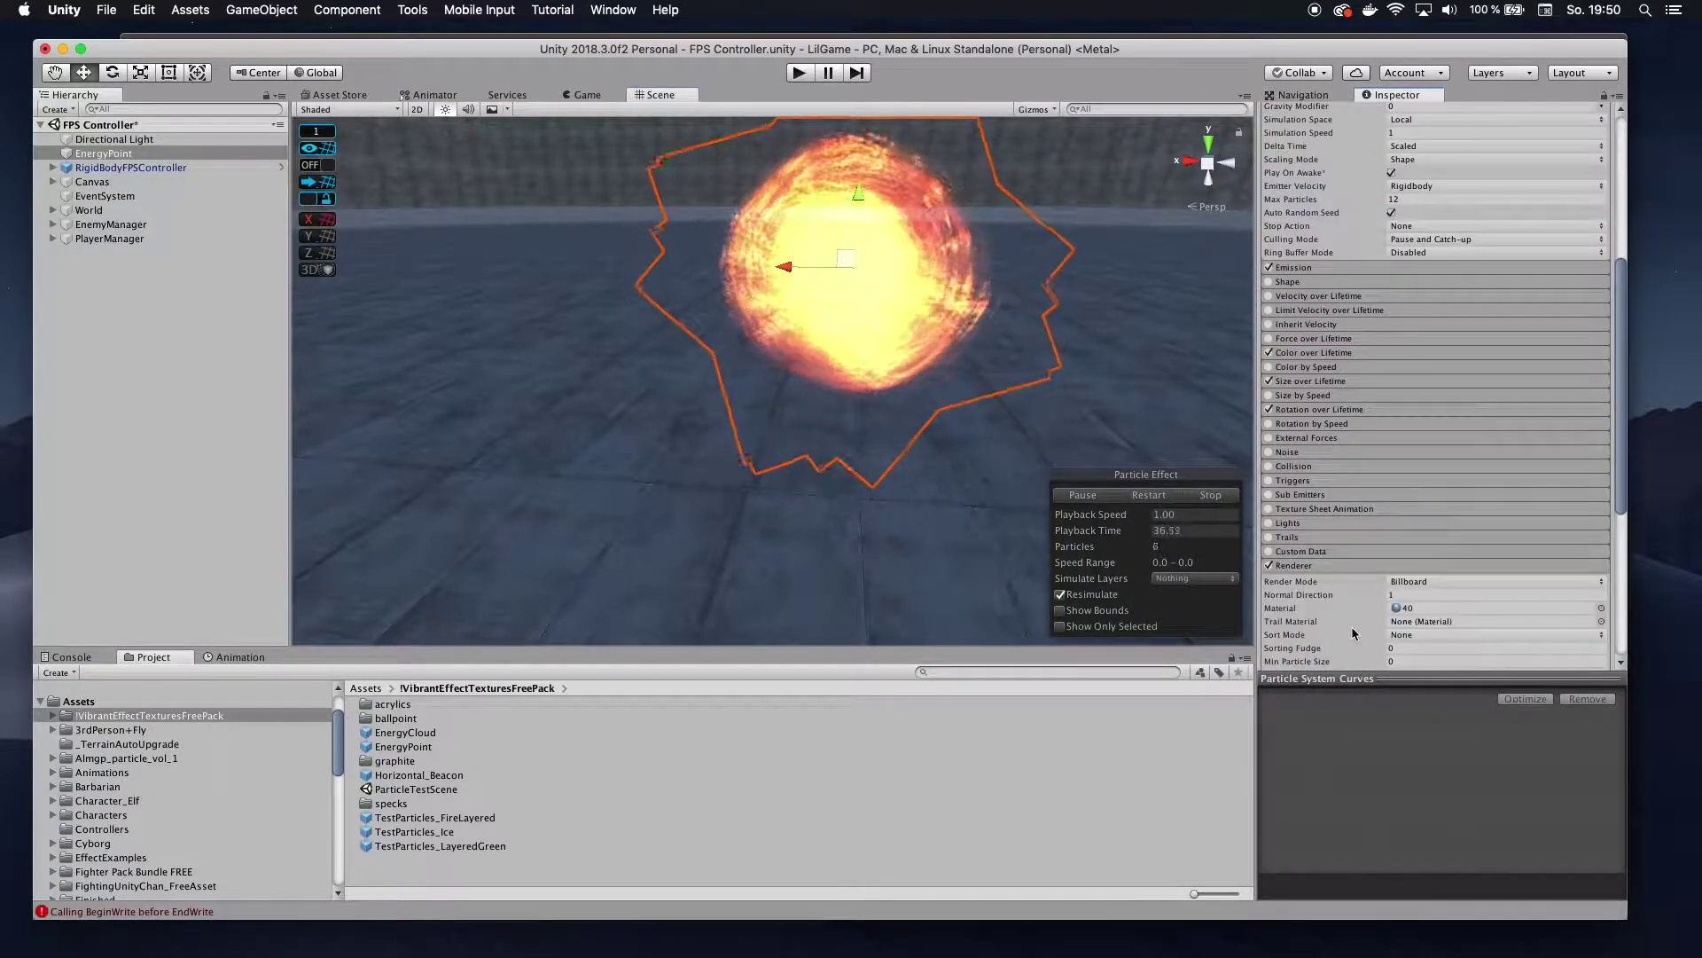
scroll(1353, 632, down, 3)
click(1454, 468)
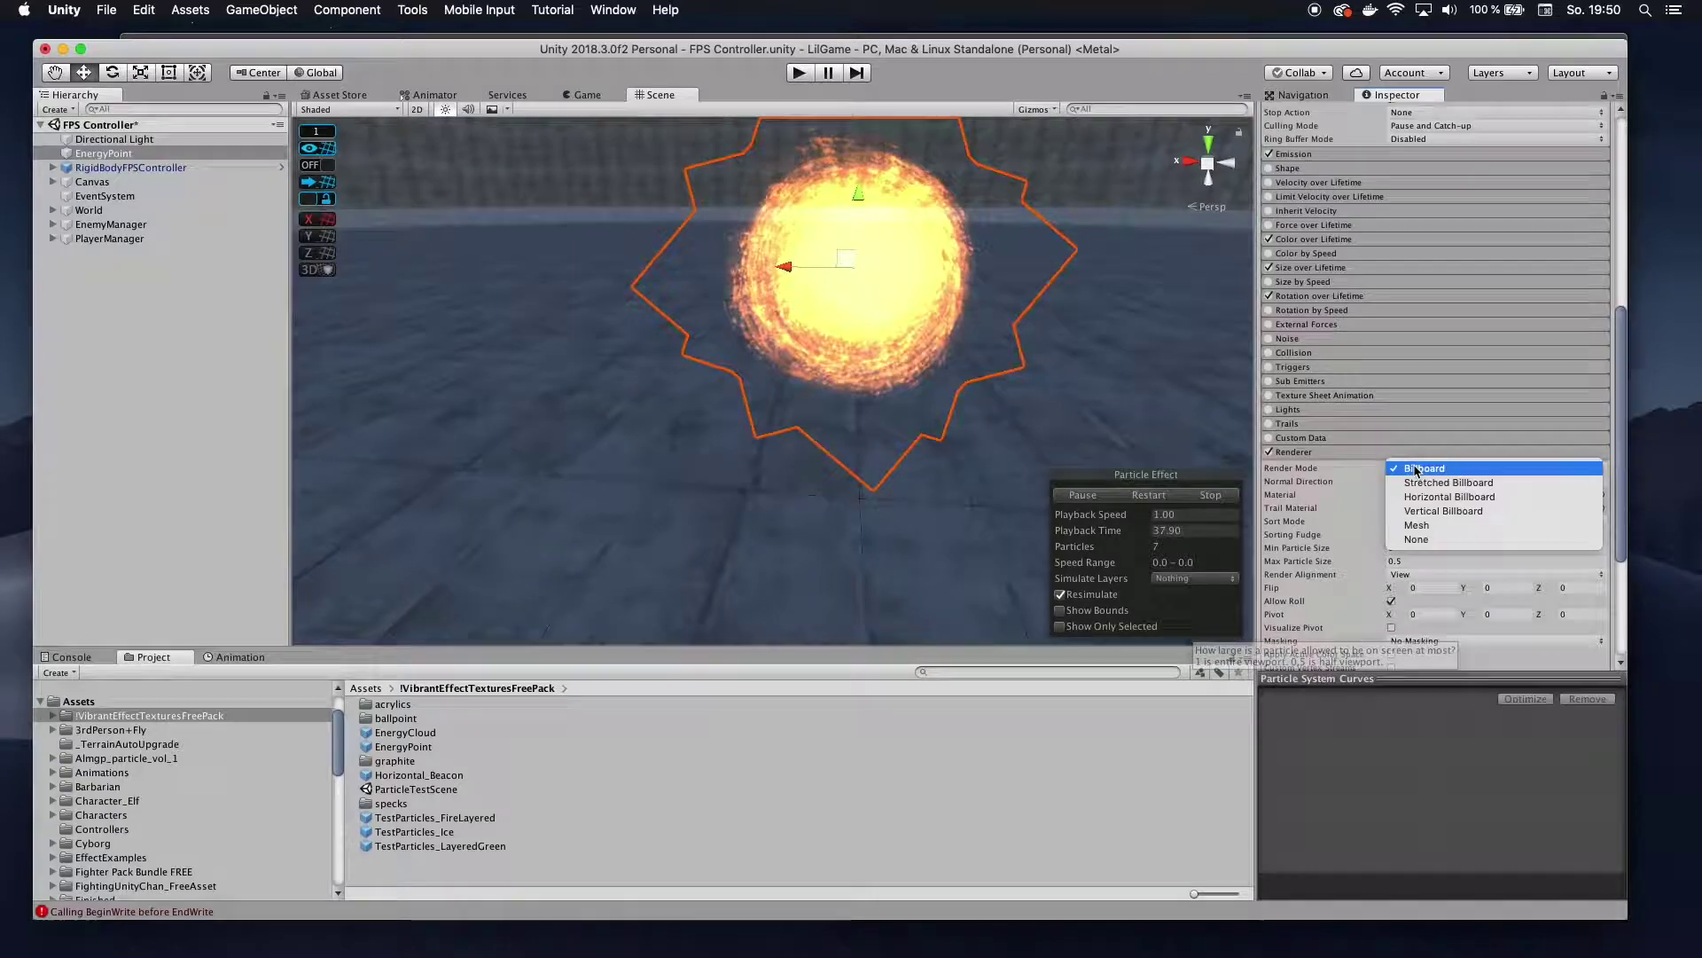
click(1427, 526)
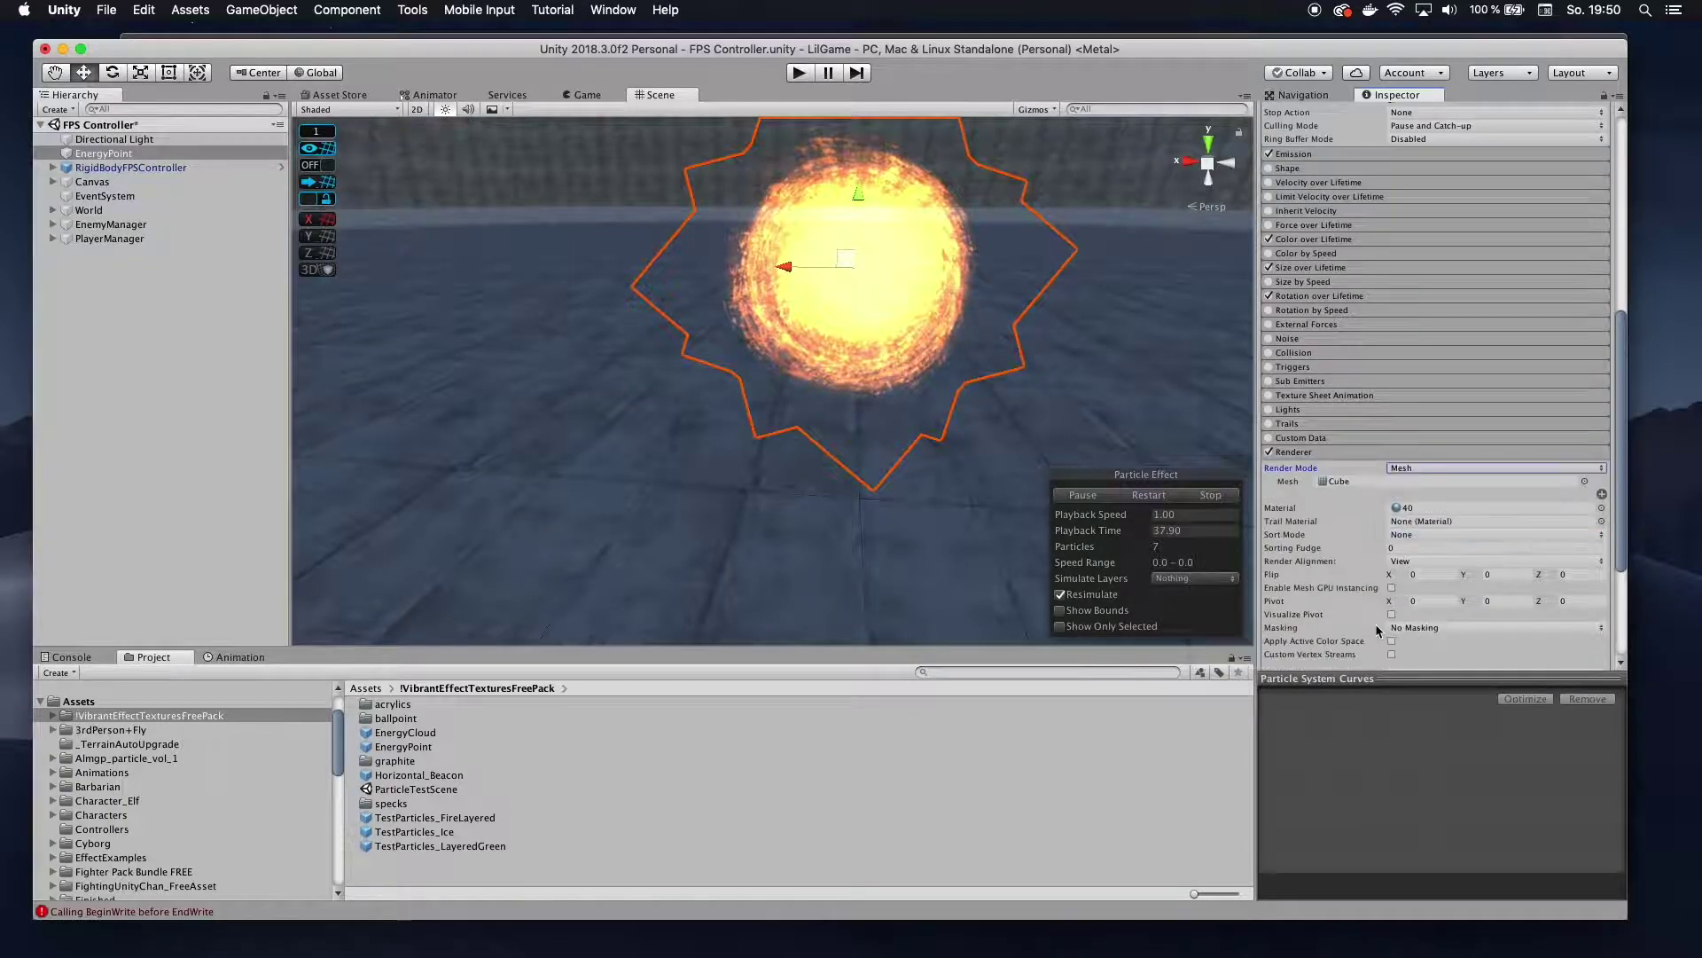
click(1357, 480)
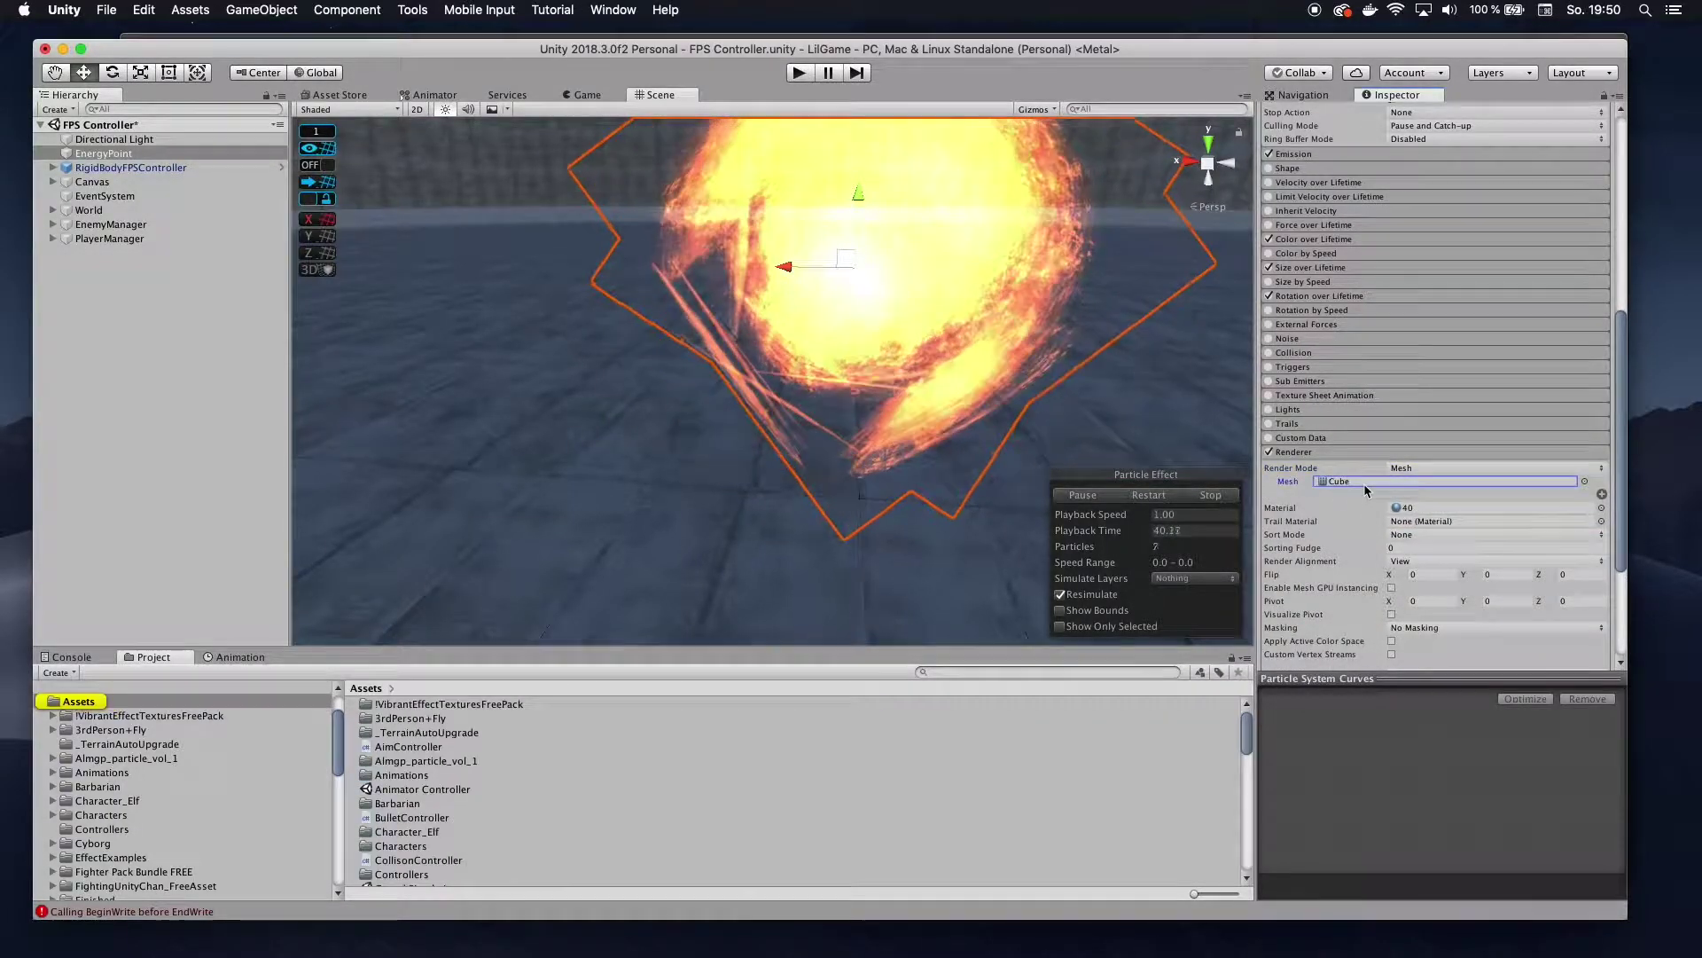
click(1584, 481)
click(620, 714)
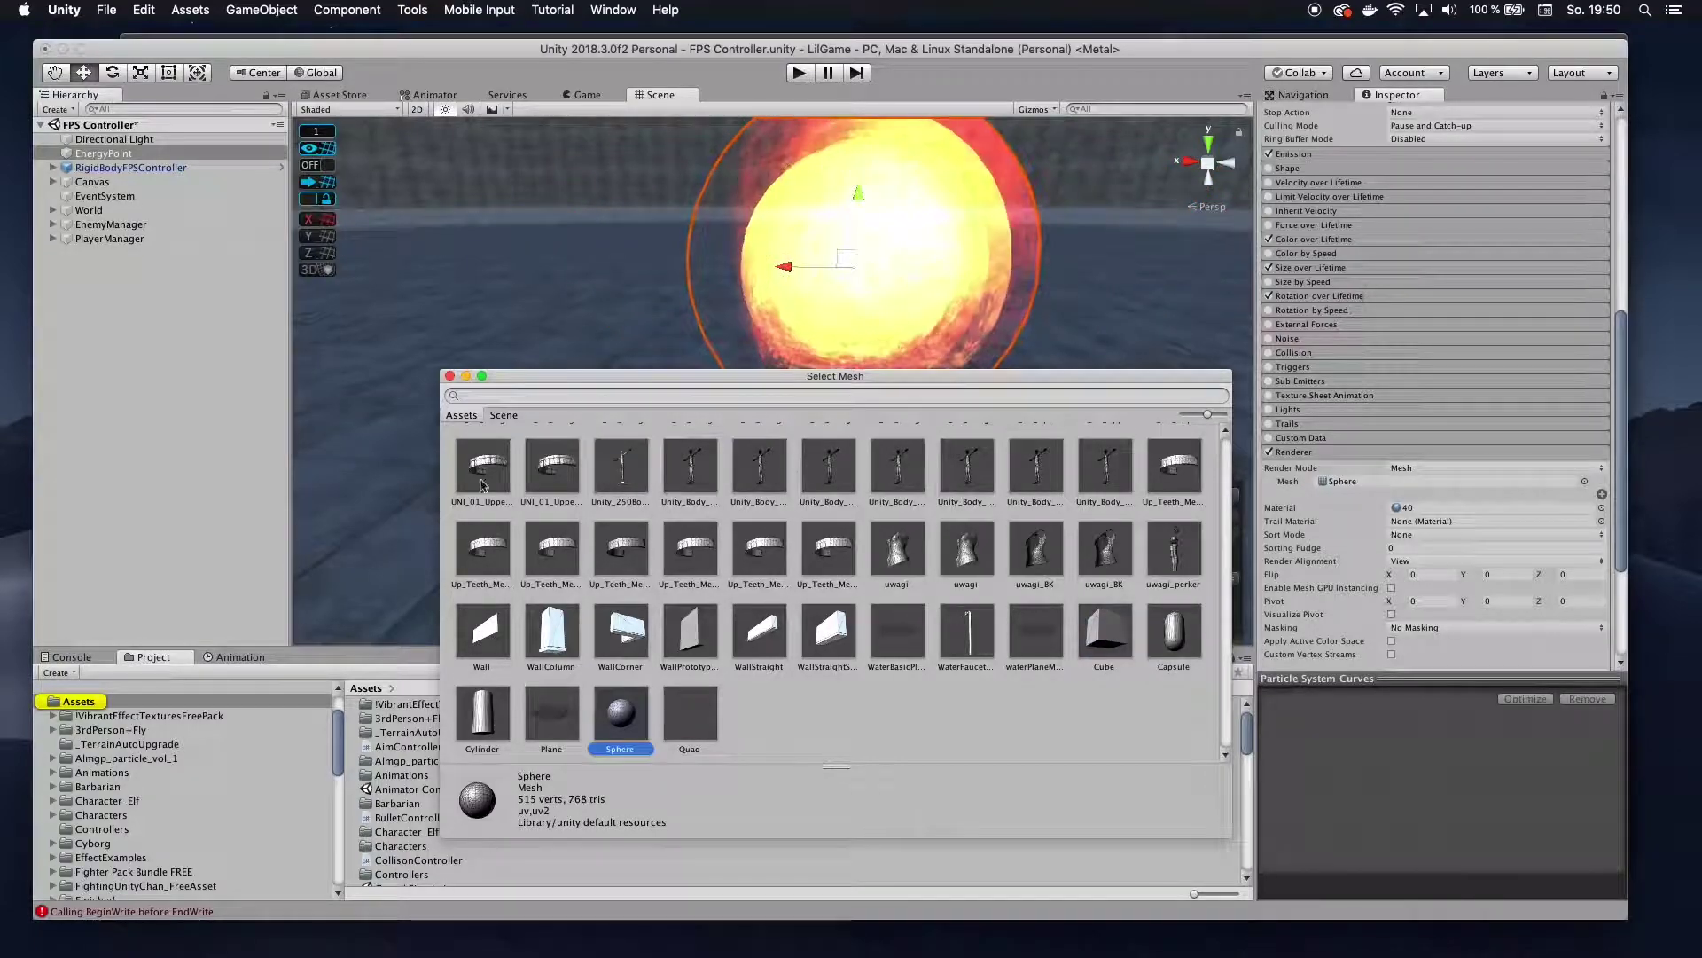
click(450, 375)
right_drag(856, 378, 869, 376)
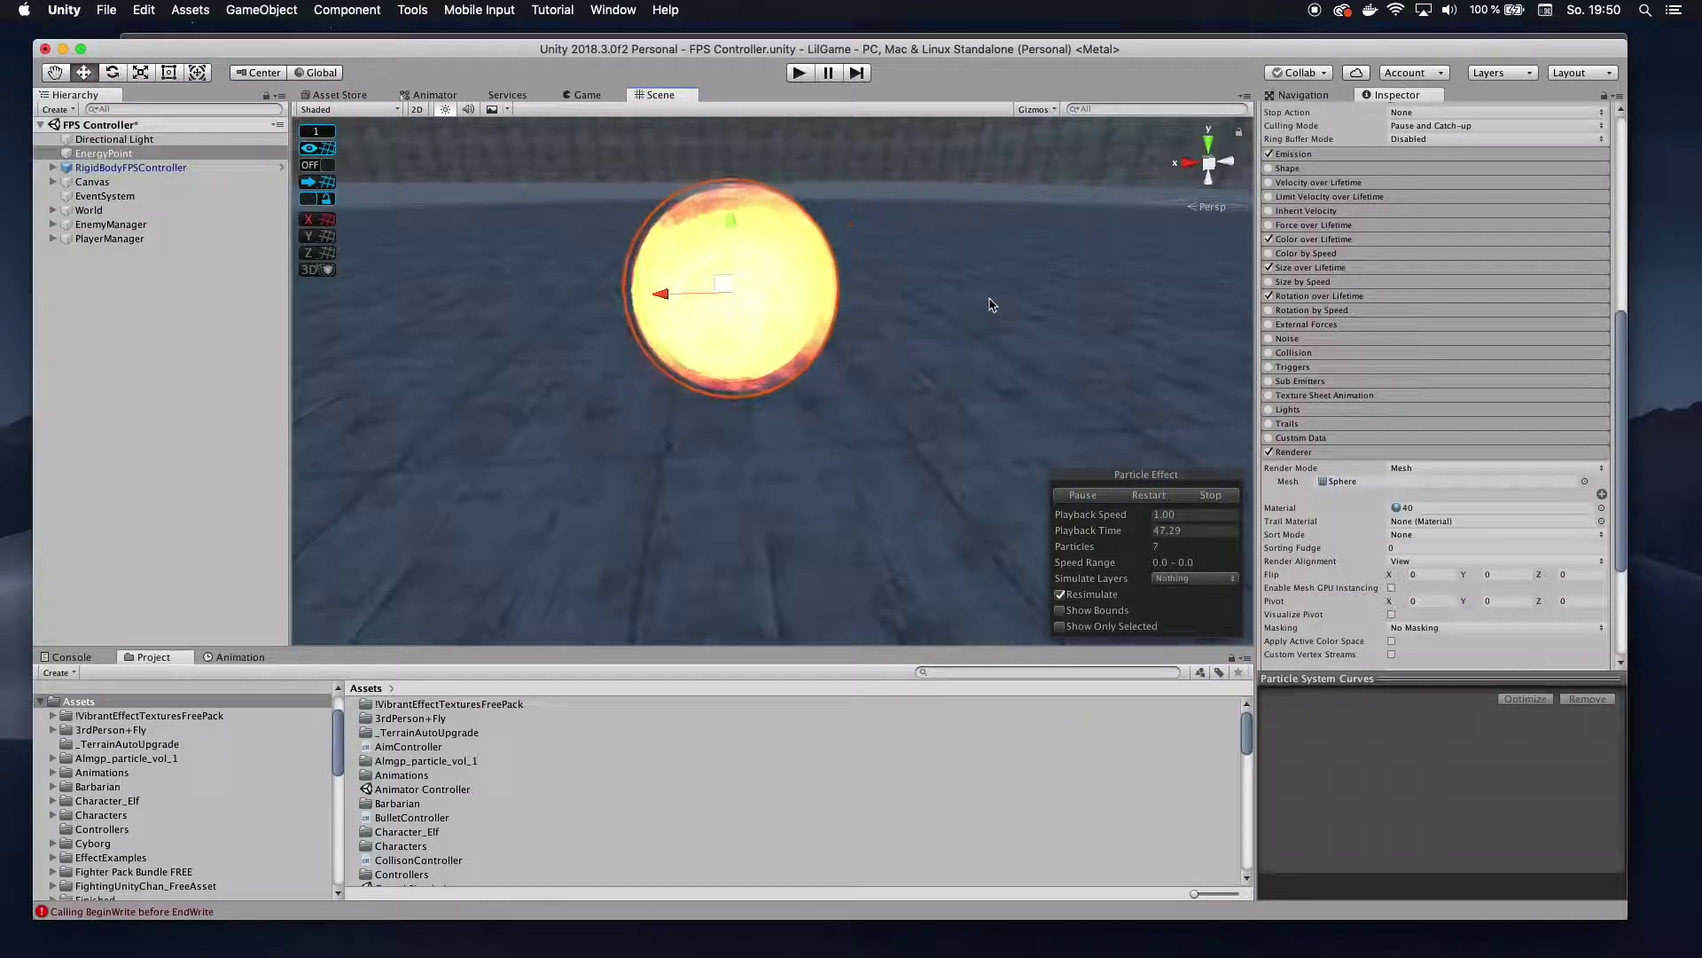
mouse_move(992, 304)
right_down()
mouse_move(969, 270)
mouse_move(969, 299)
right_up()
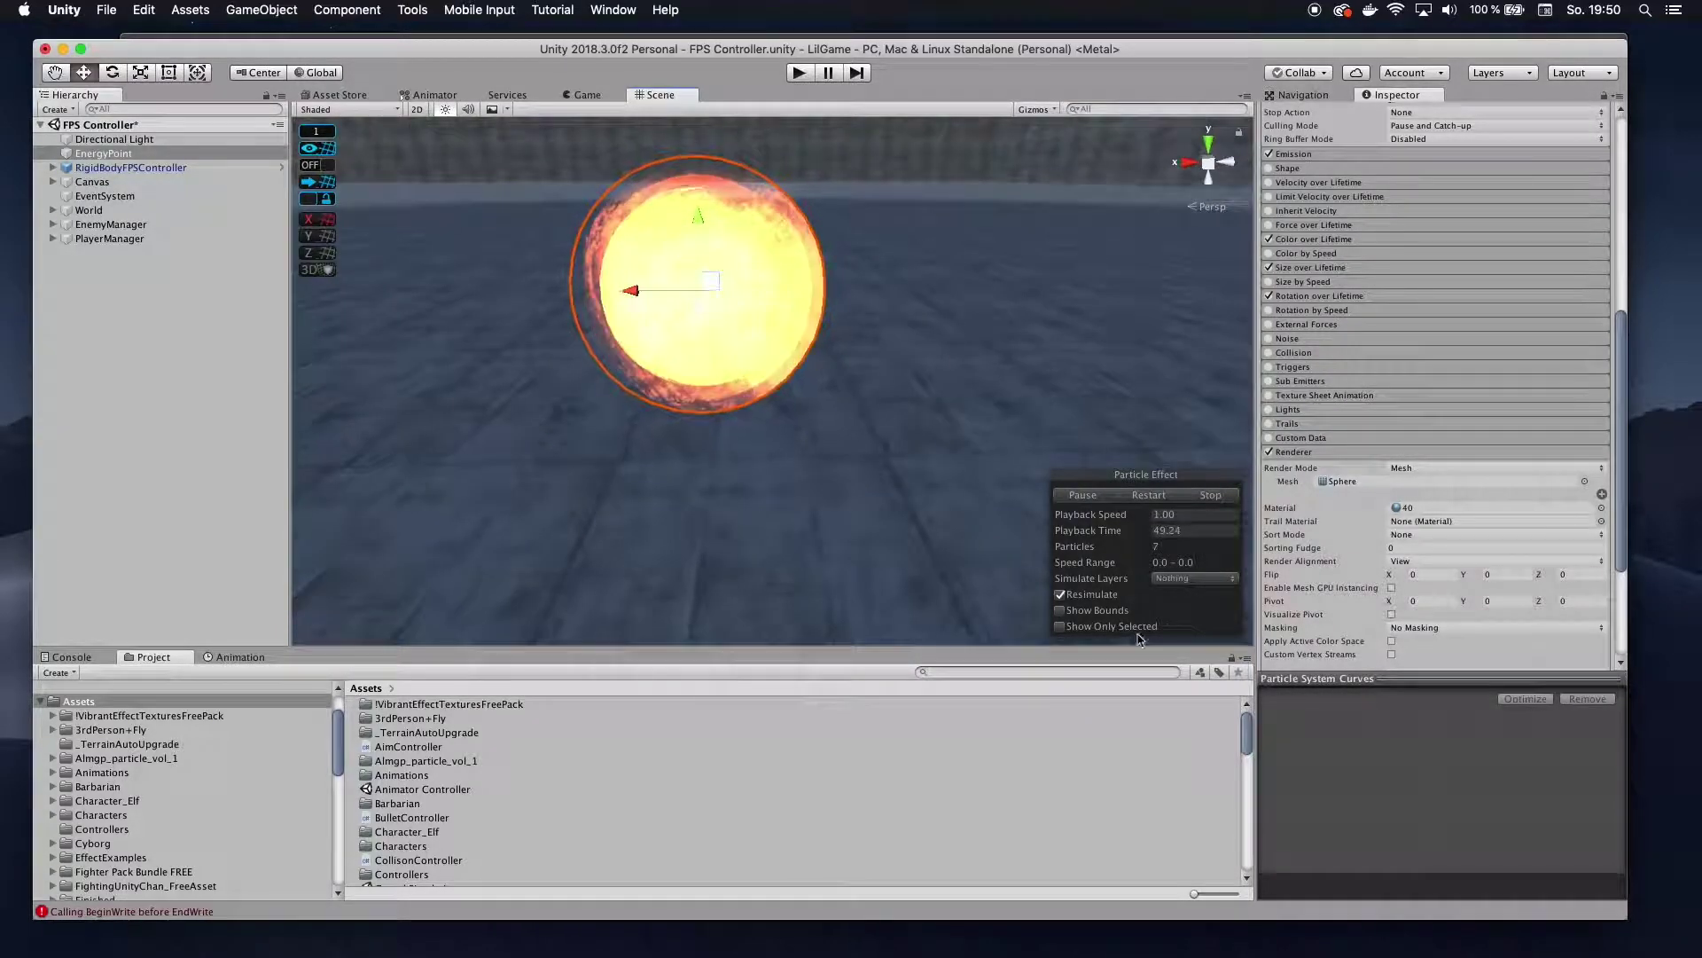
Step: Collapse the Particle System settings and add a Sphere Collider component to EnergyPoint
click(1527, 453)
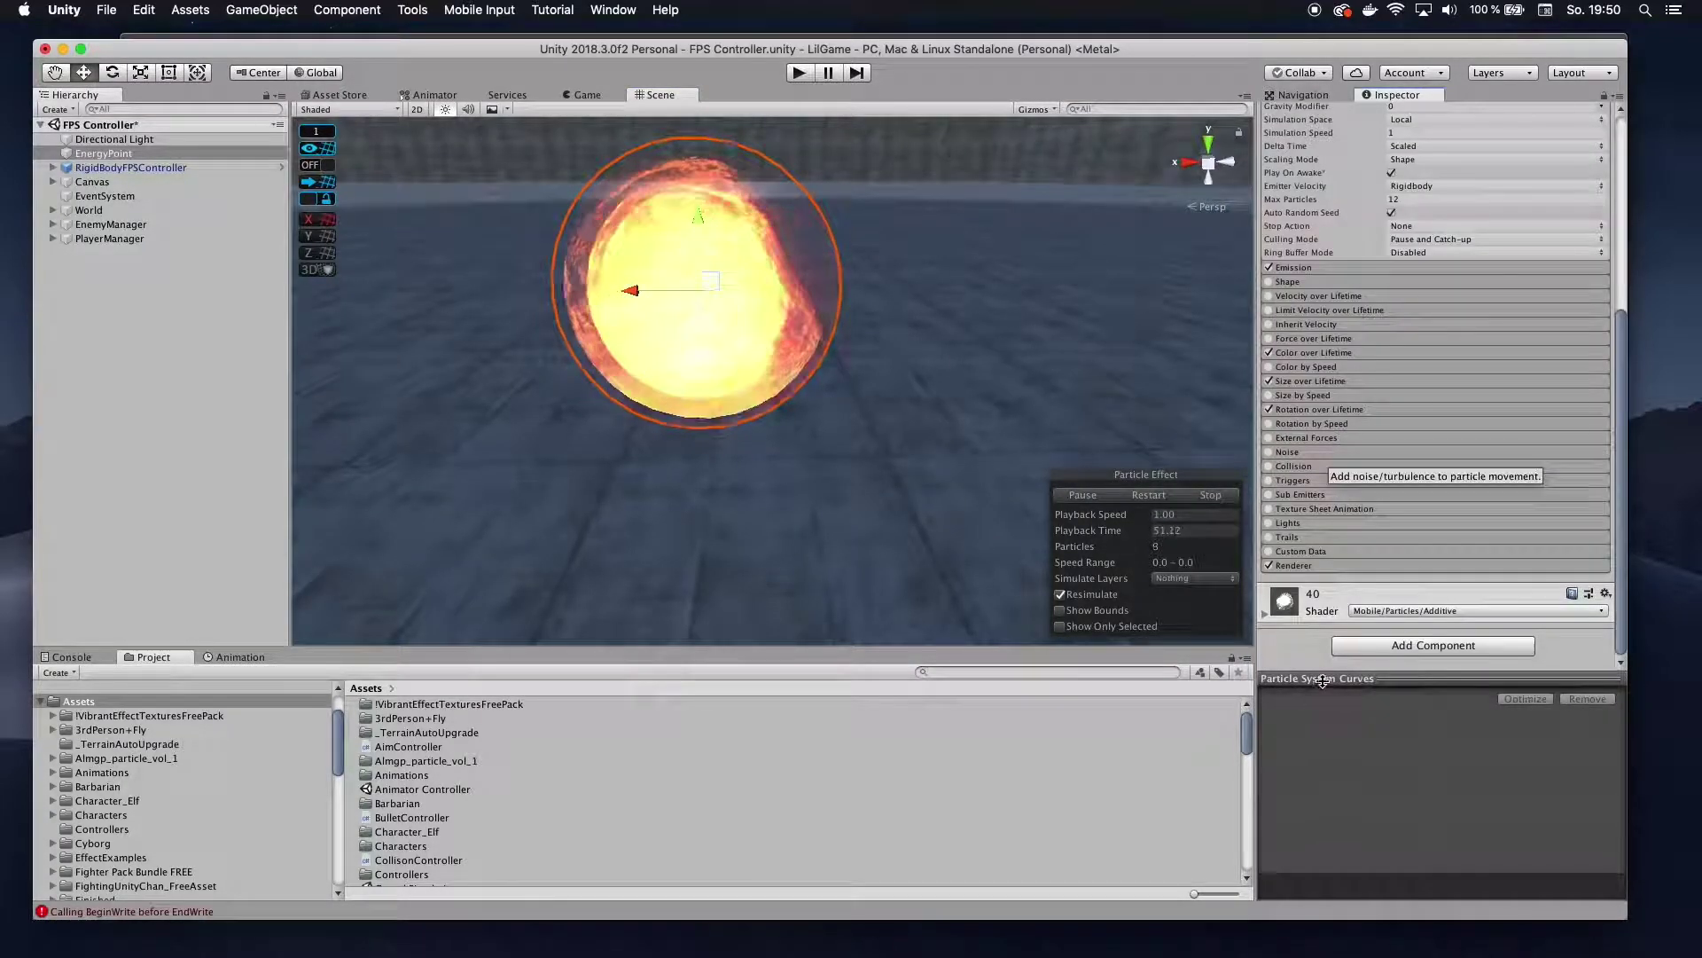
scroll(1311, 337, up, 5)
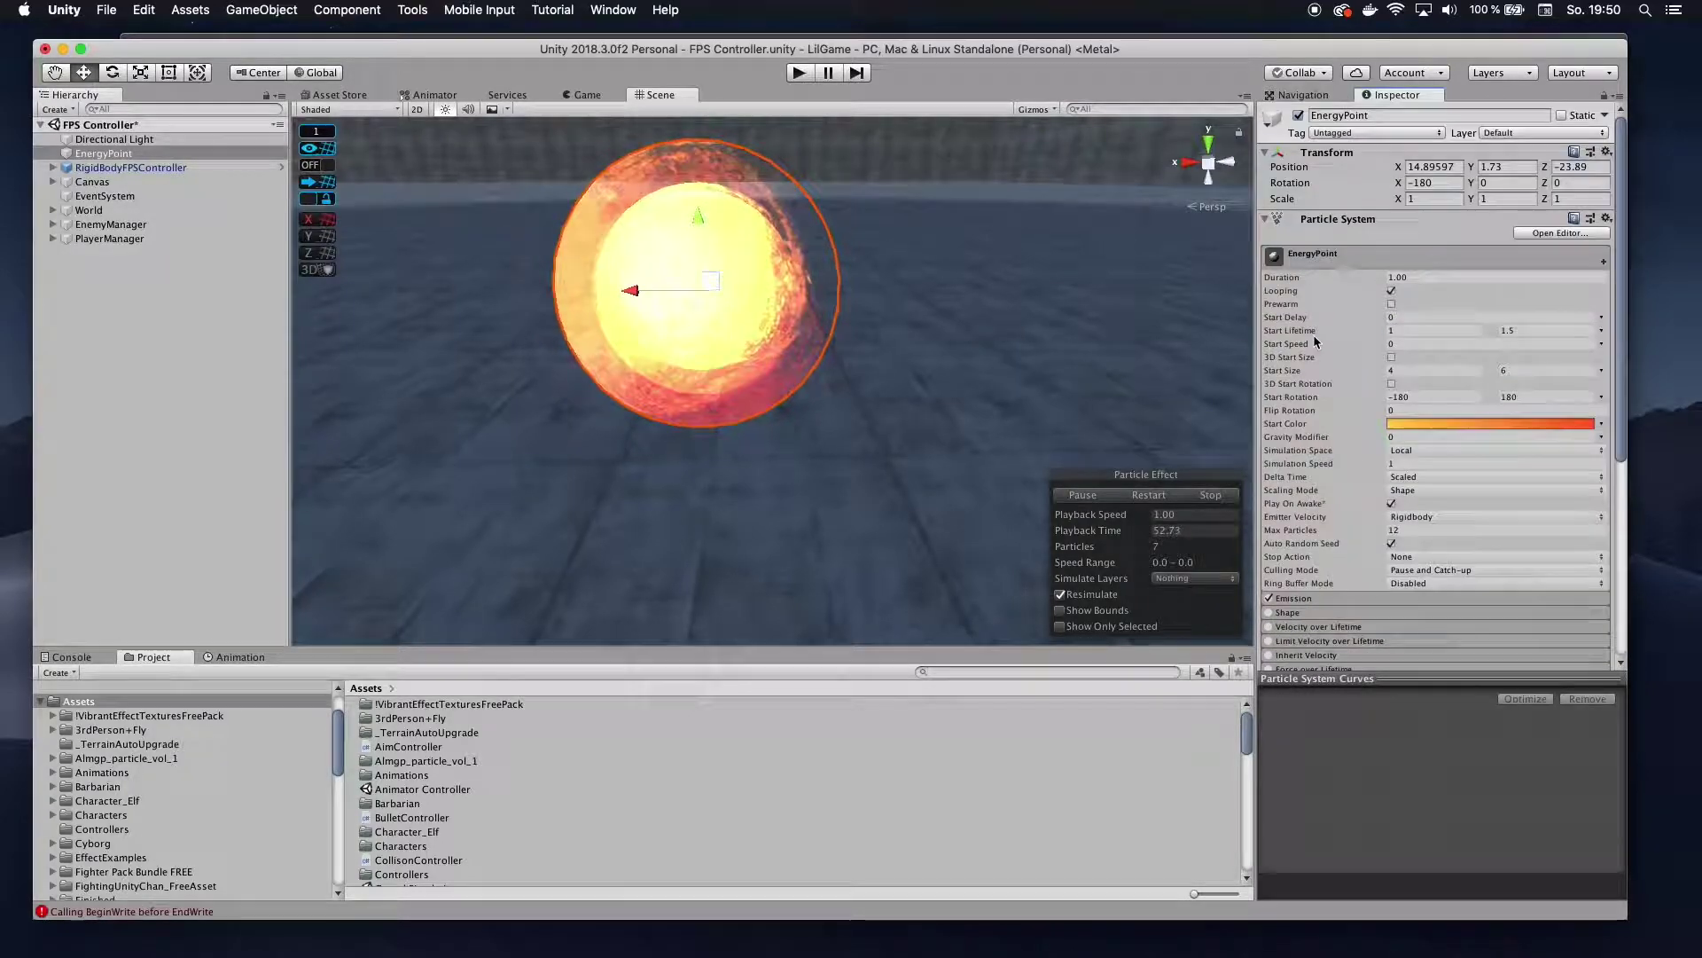
click(1312, 219)
click(1410, 293)
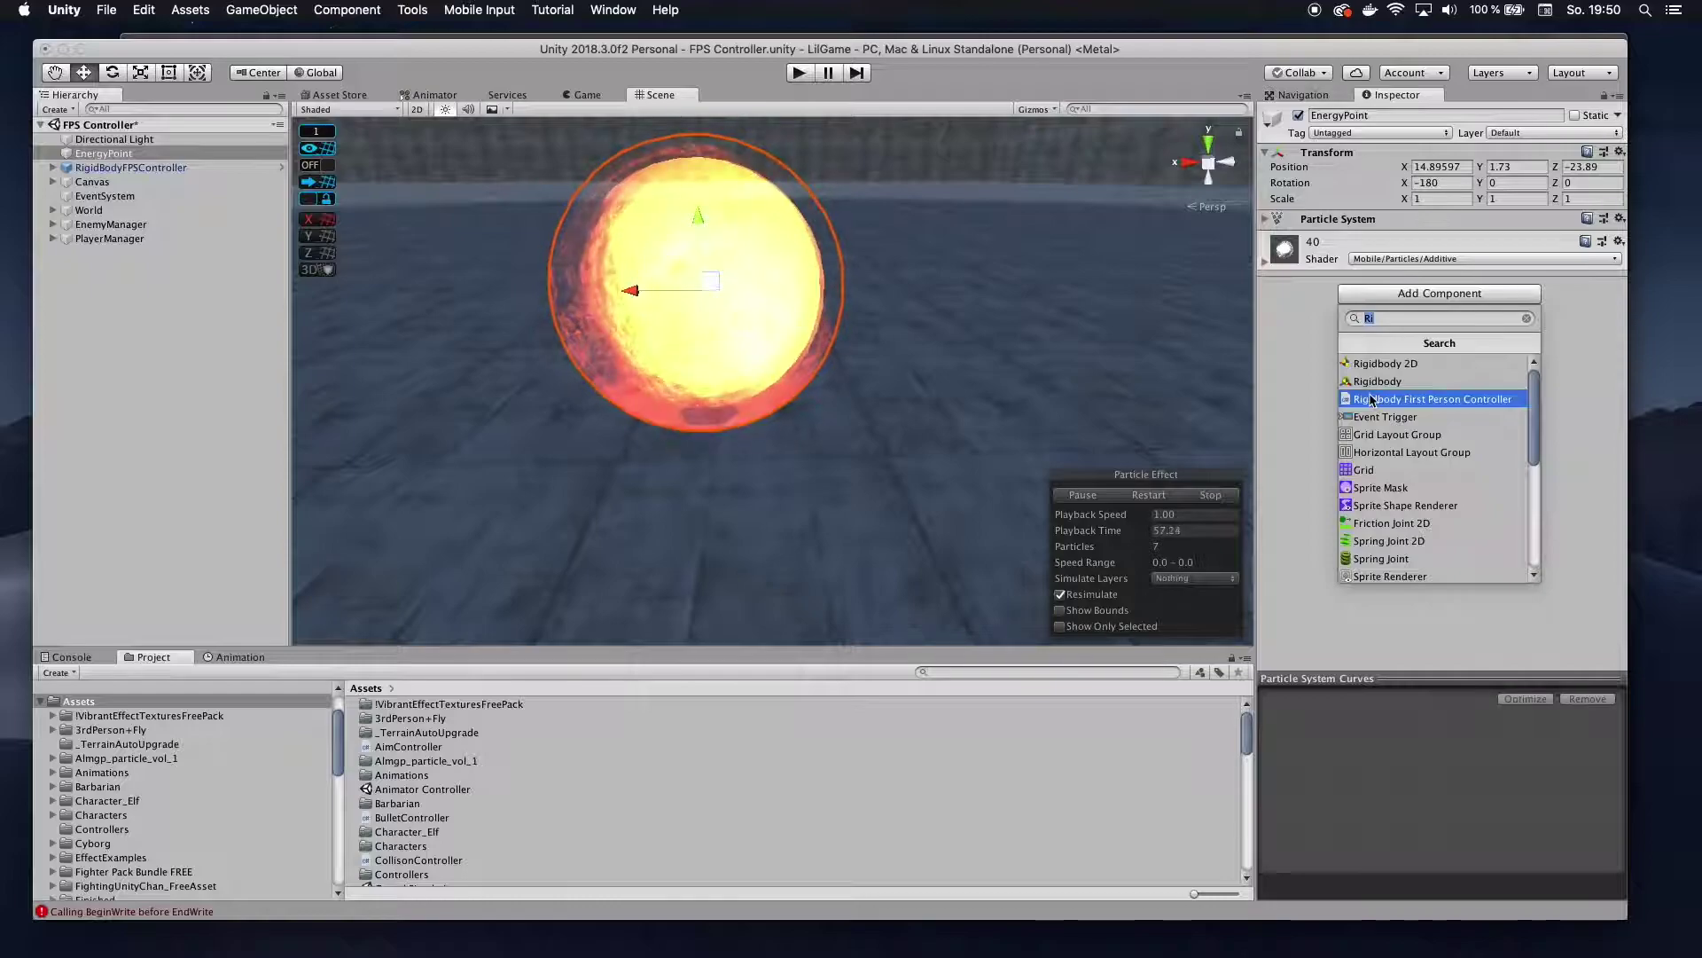
text(Sp)
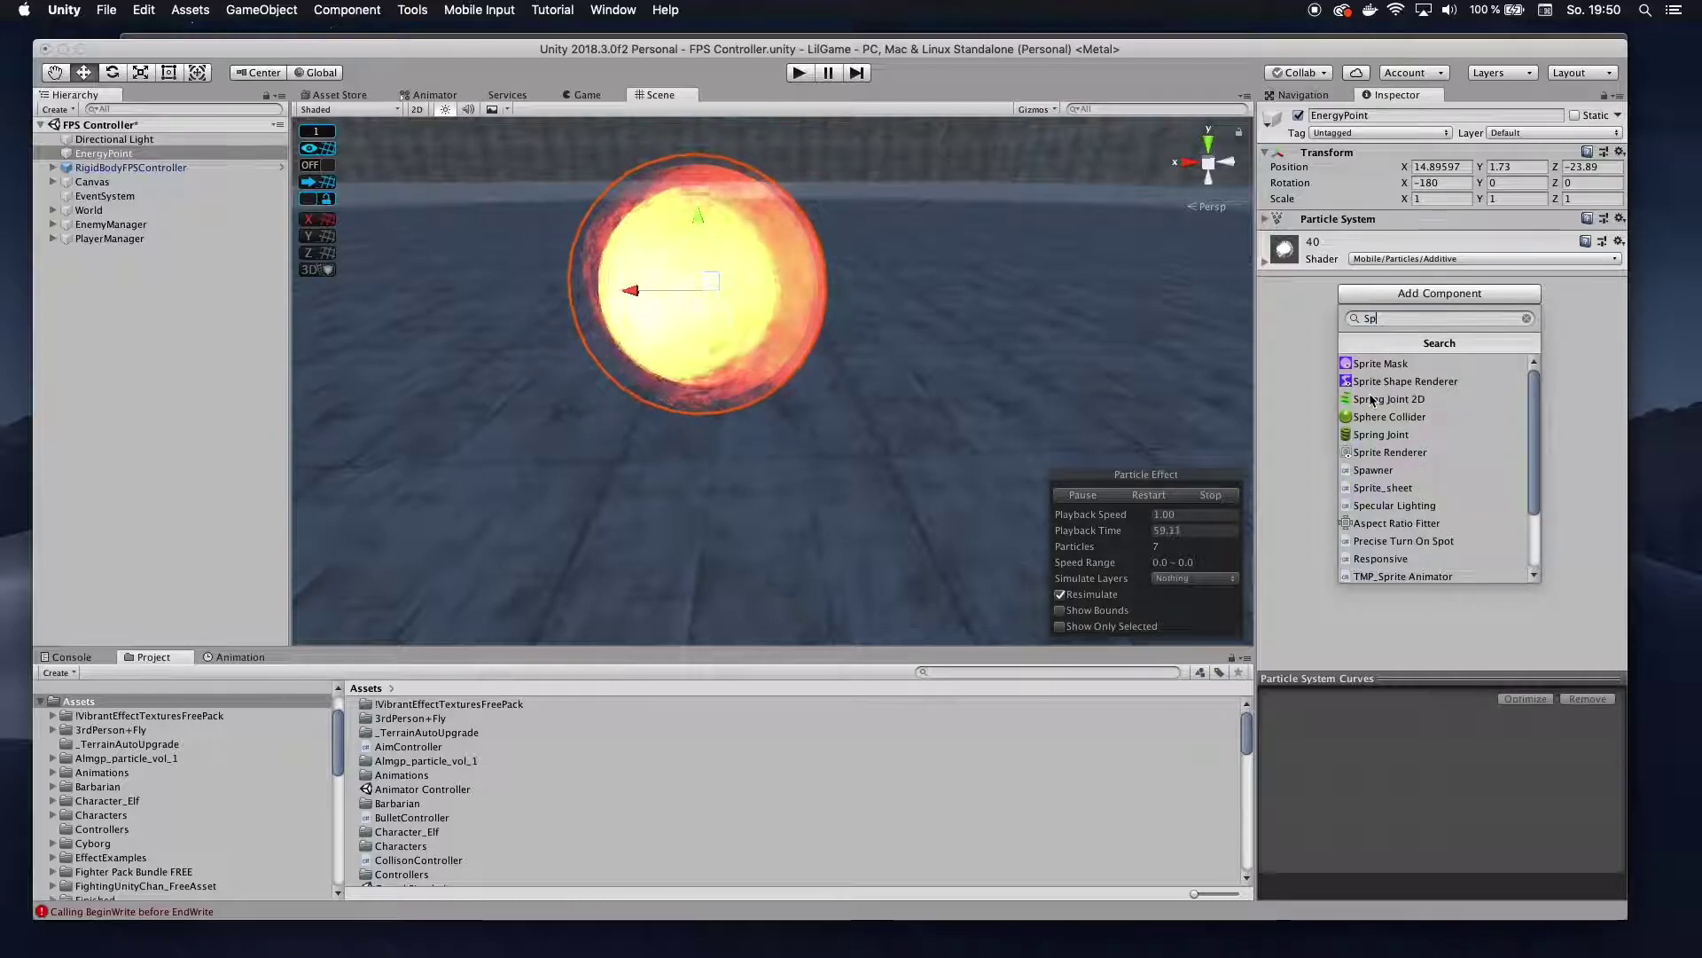
key(Down)
key(Down)
key(Down)
key(Down)
key(Return)
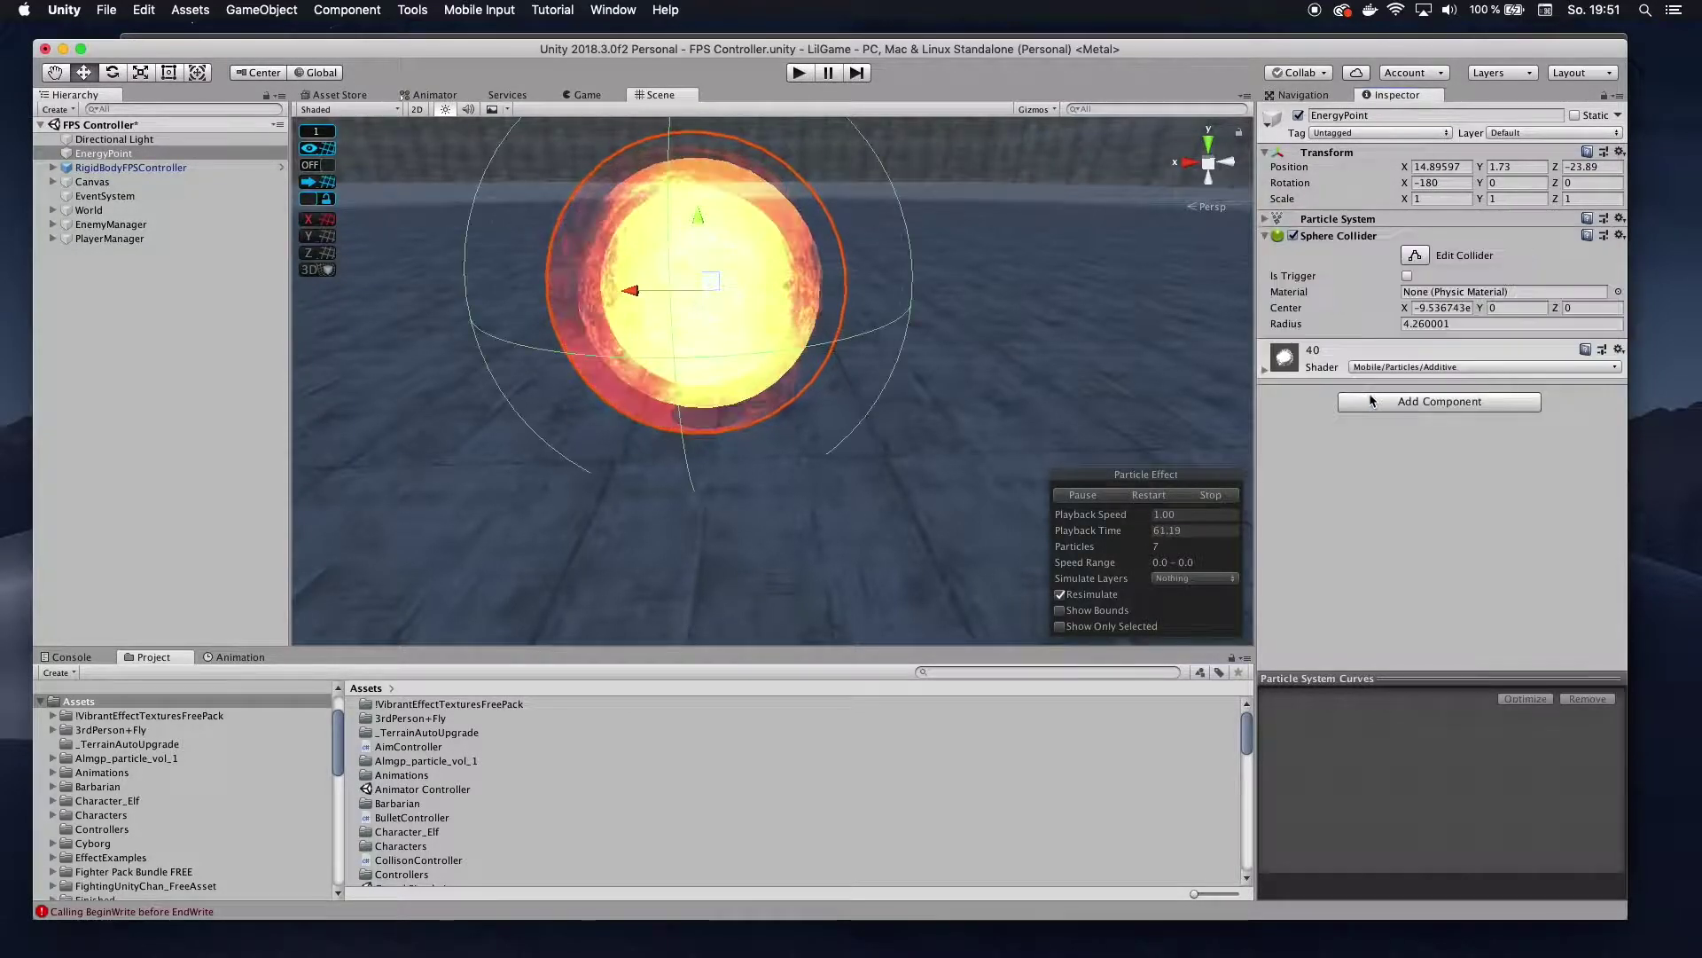
Step: Set the Sphere Collider's radius to 3 and check its fit around the fireball
right_drag(1083, 333, 1139, 346)
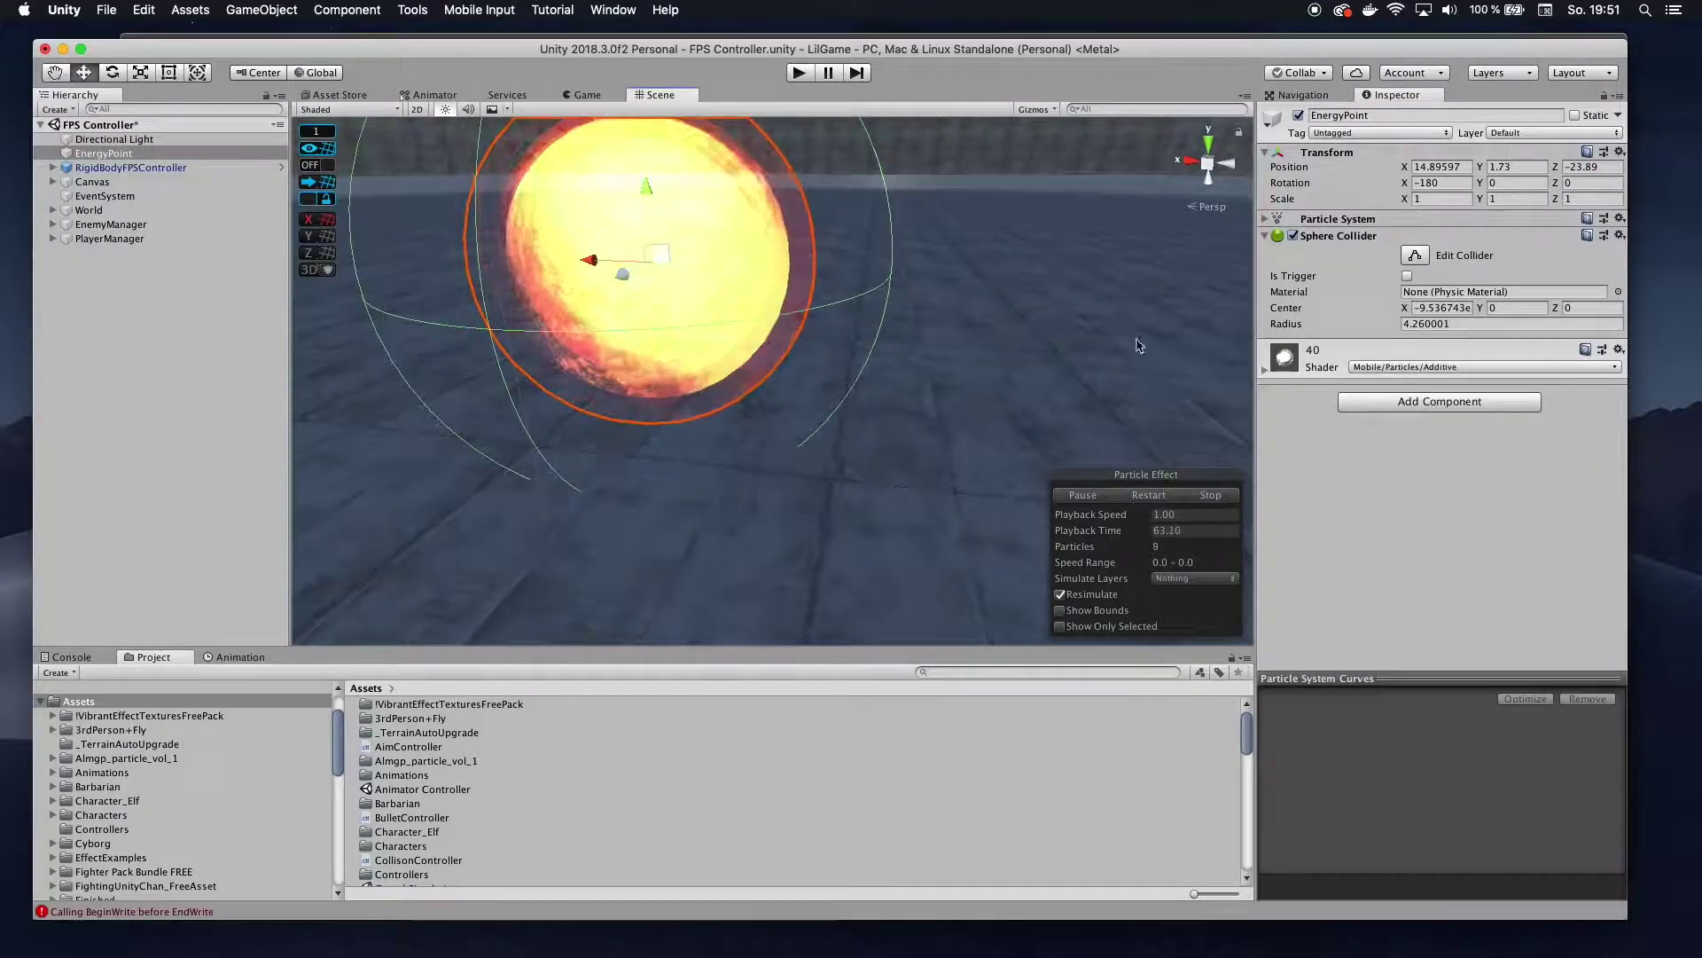
click(1472, 324)
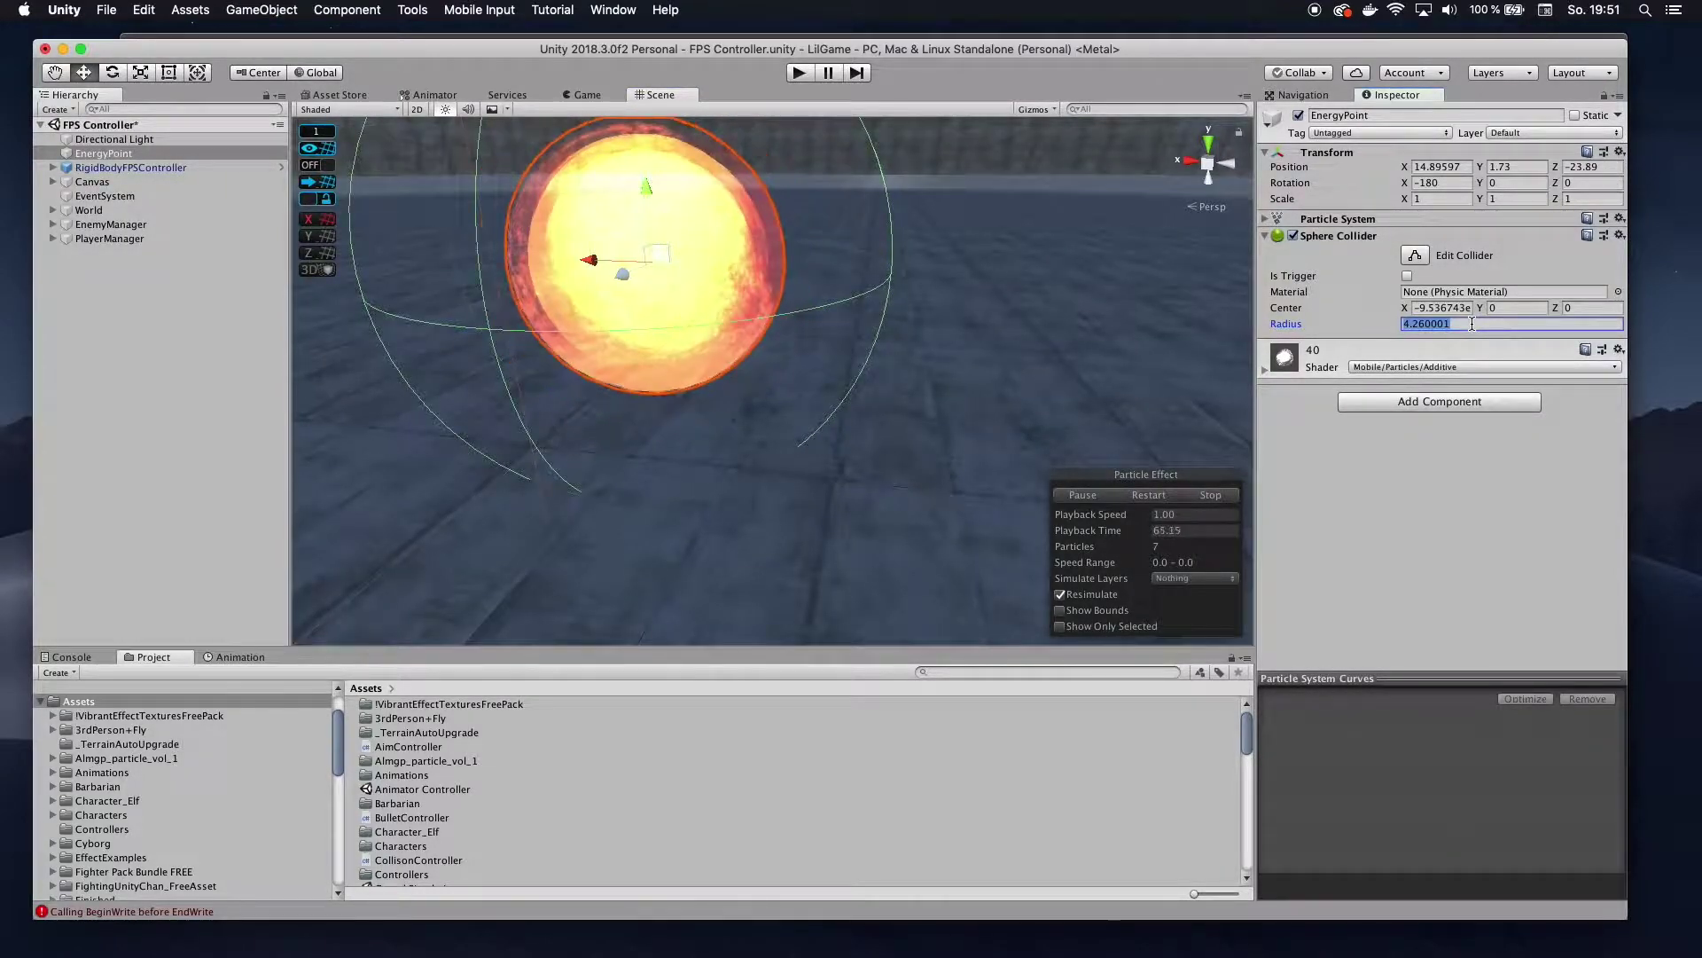
text(3)
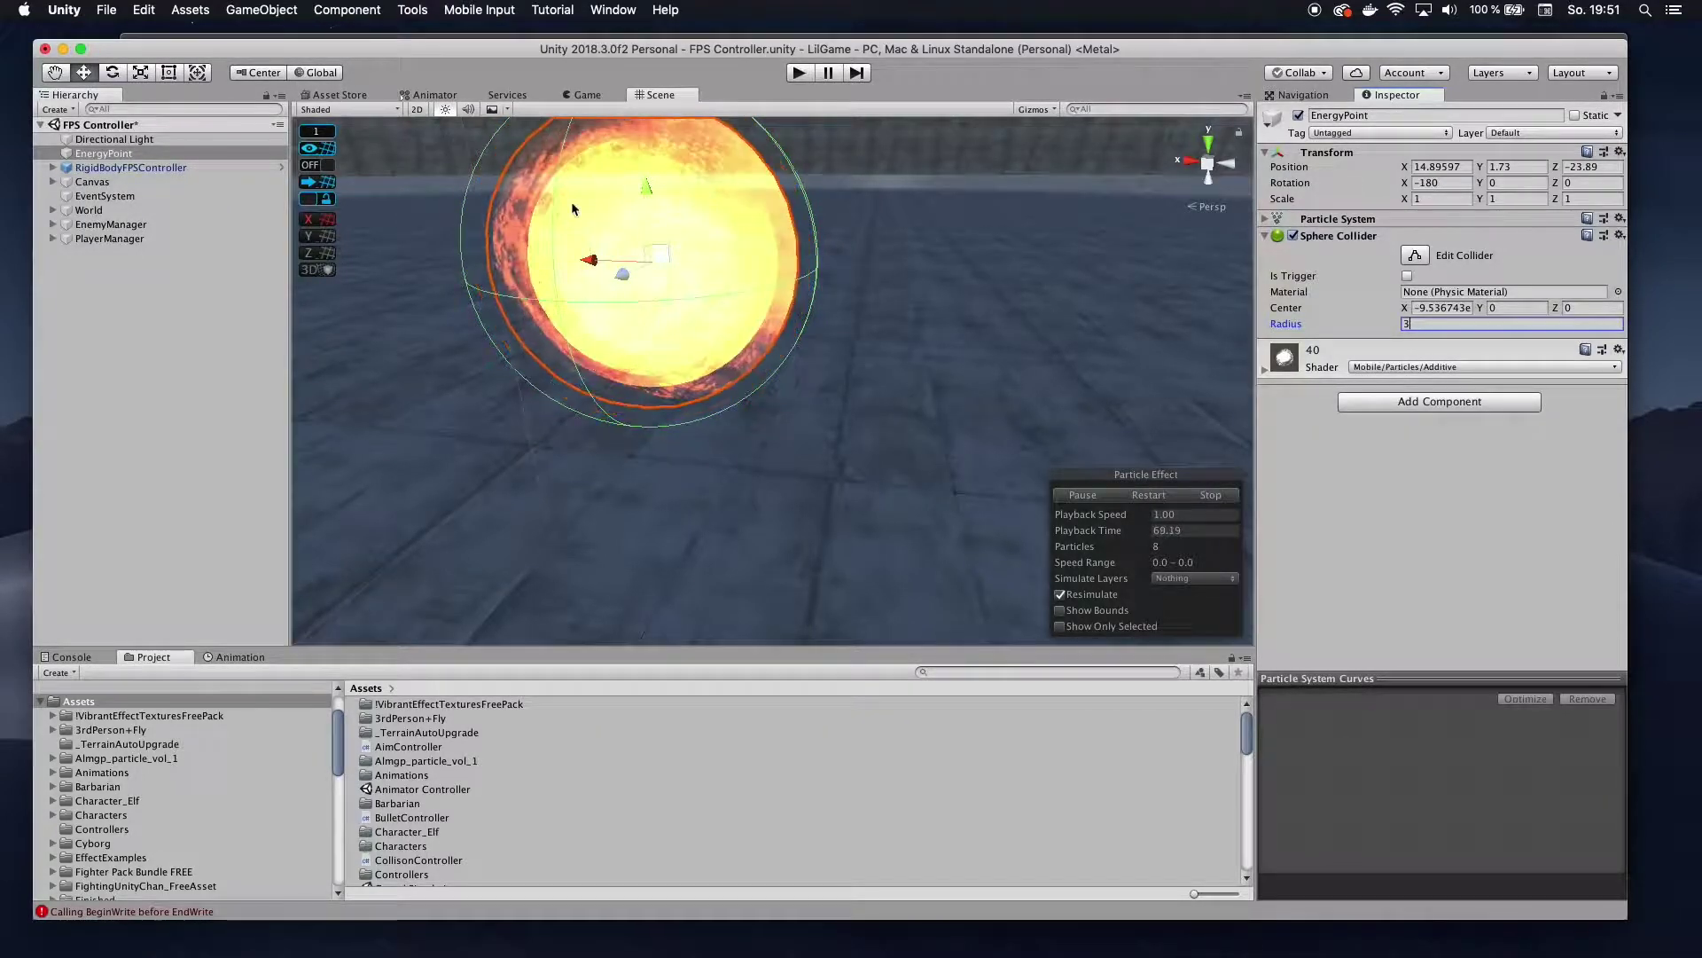
key(d)
right_drag(957, 257, 772, 283)
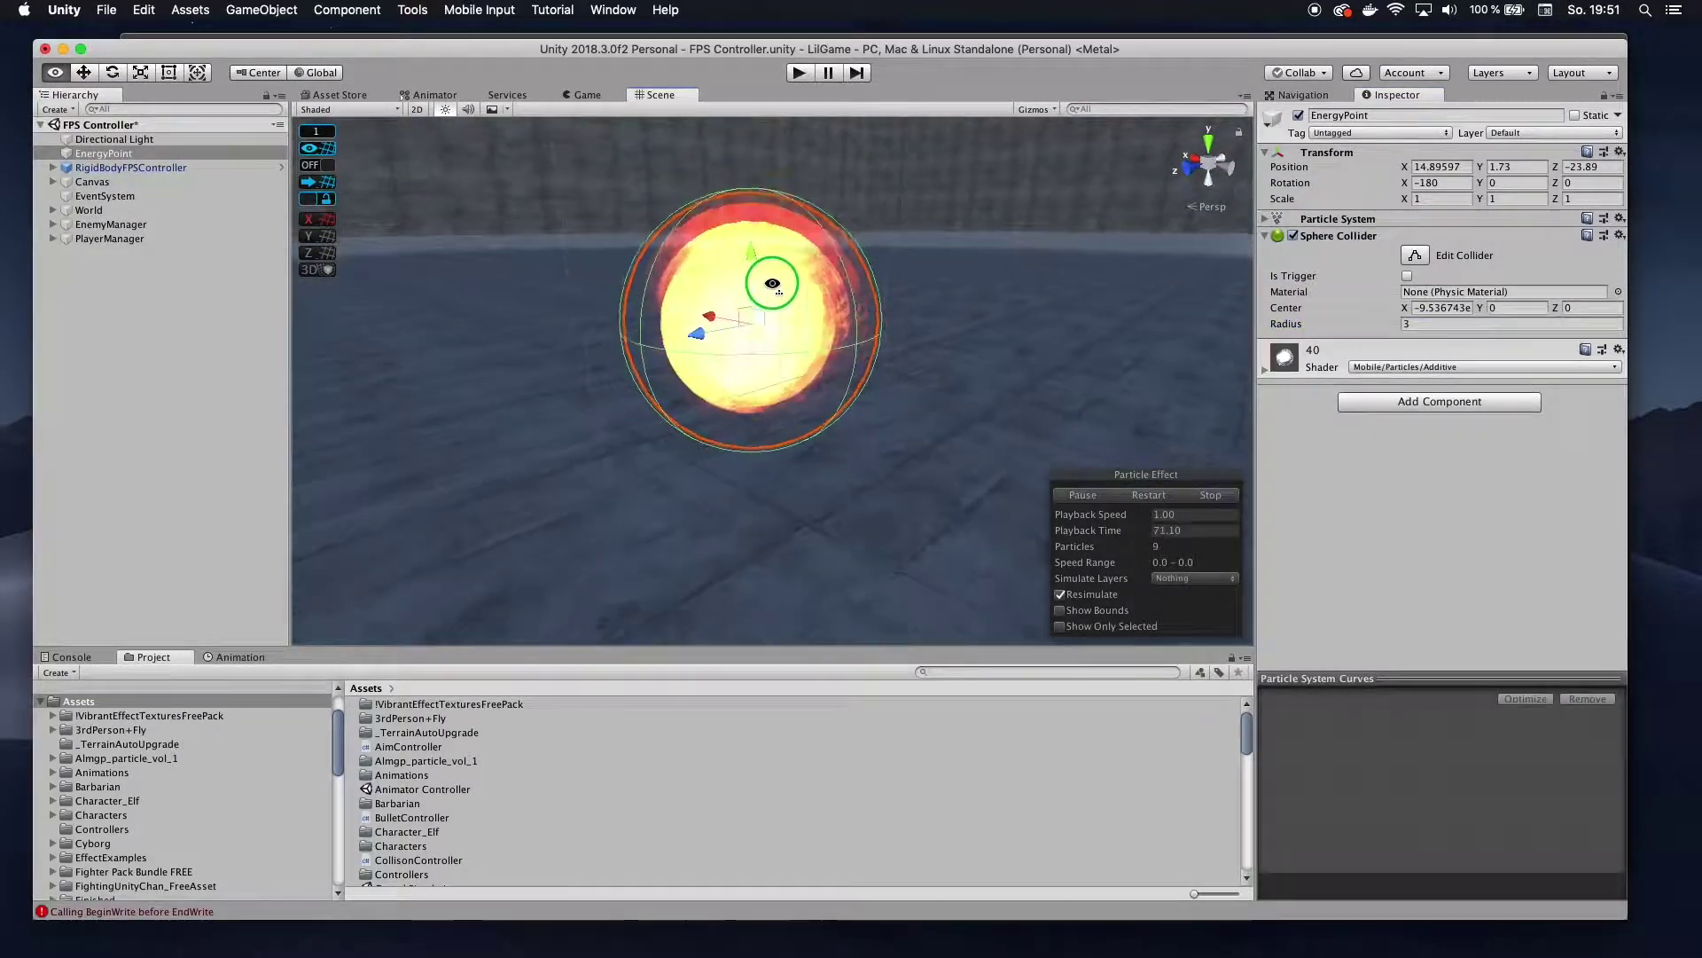
Step: Duplicate the EnergyPoint fireball and rename the original object PortalIn
alt+drag(773, 284, 714, 288)
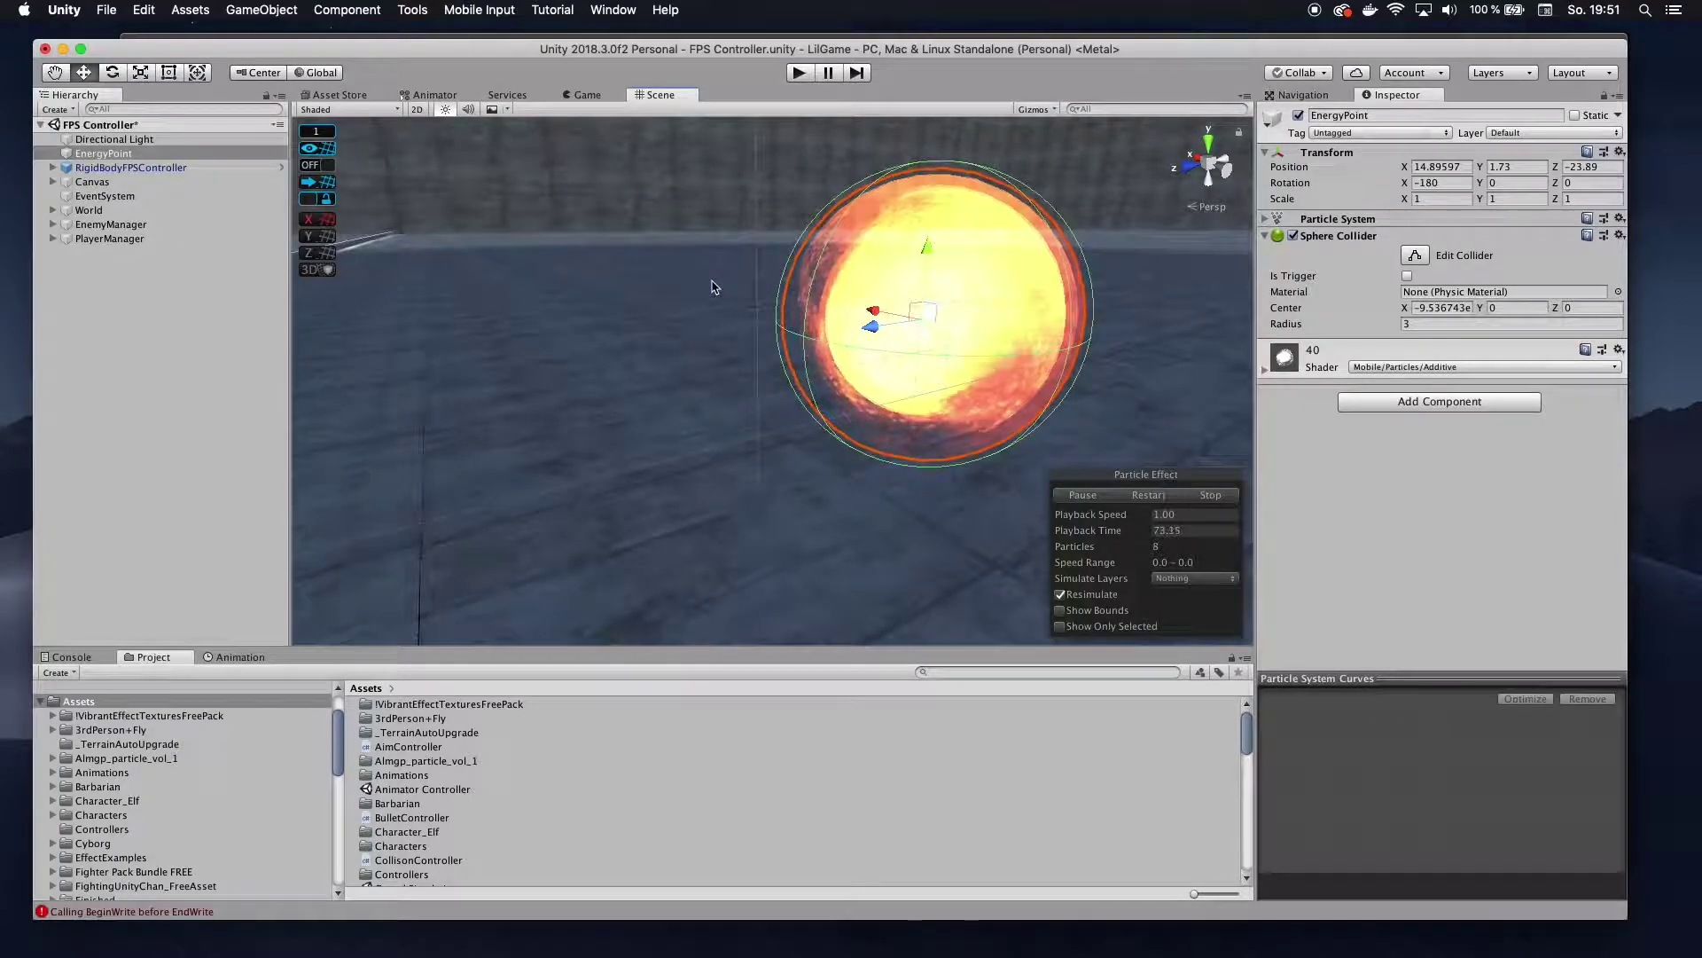
click(160, 155)
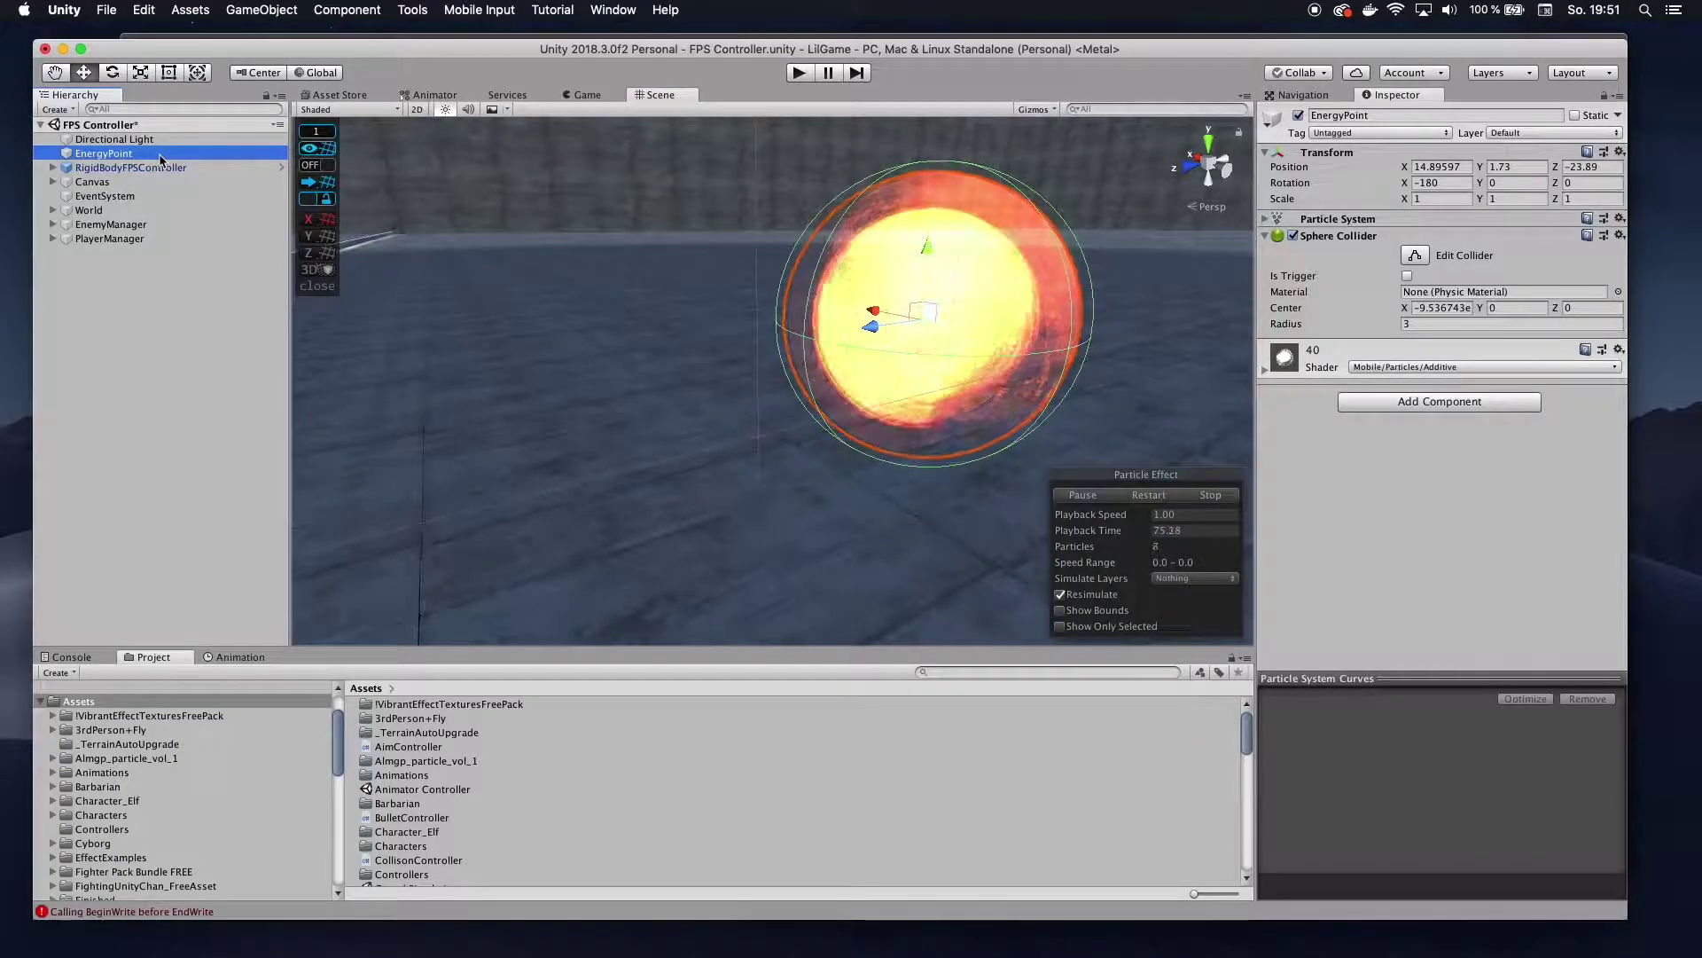
key(super+d)
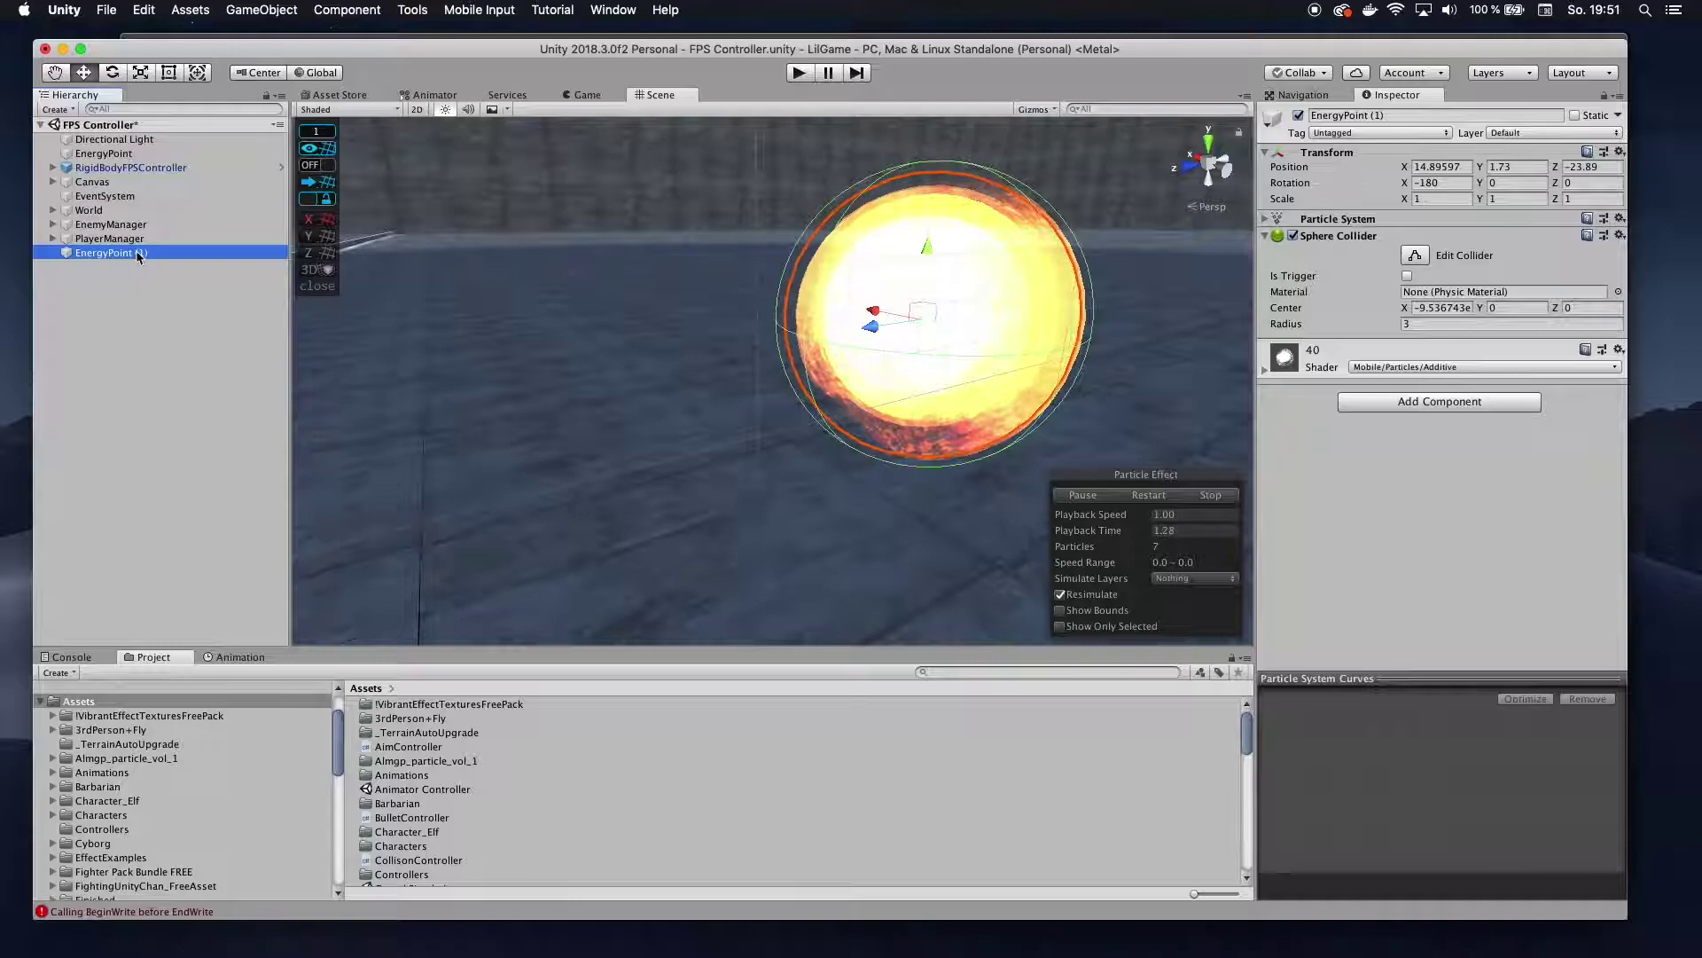
click(125, 156)
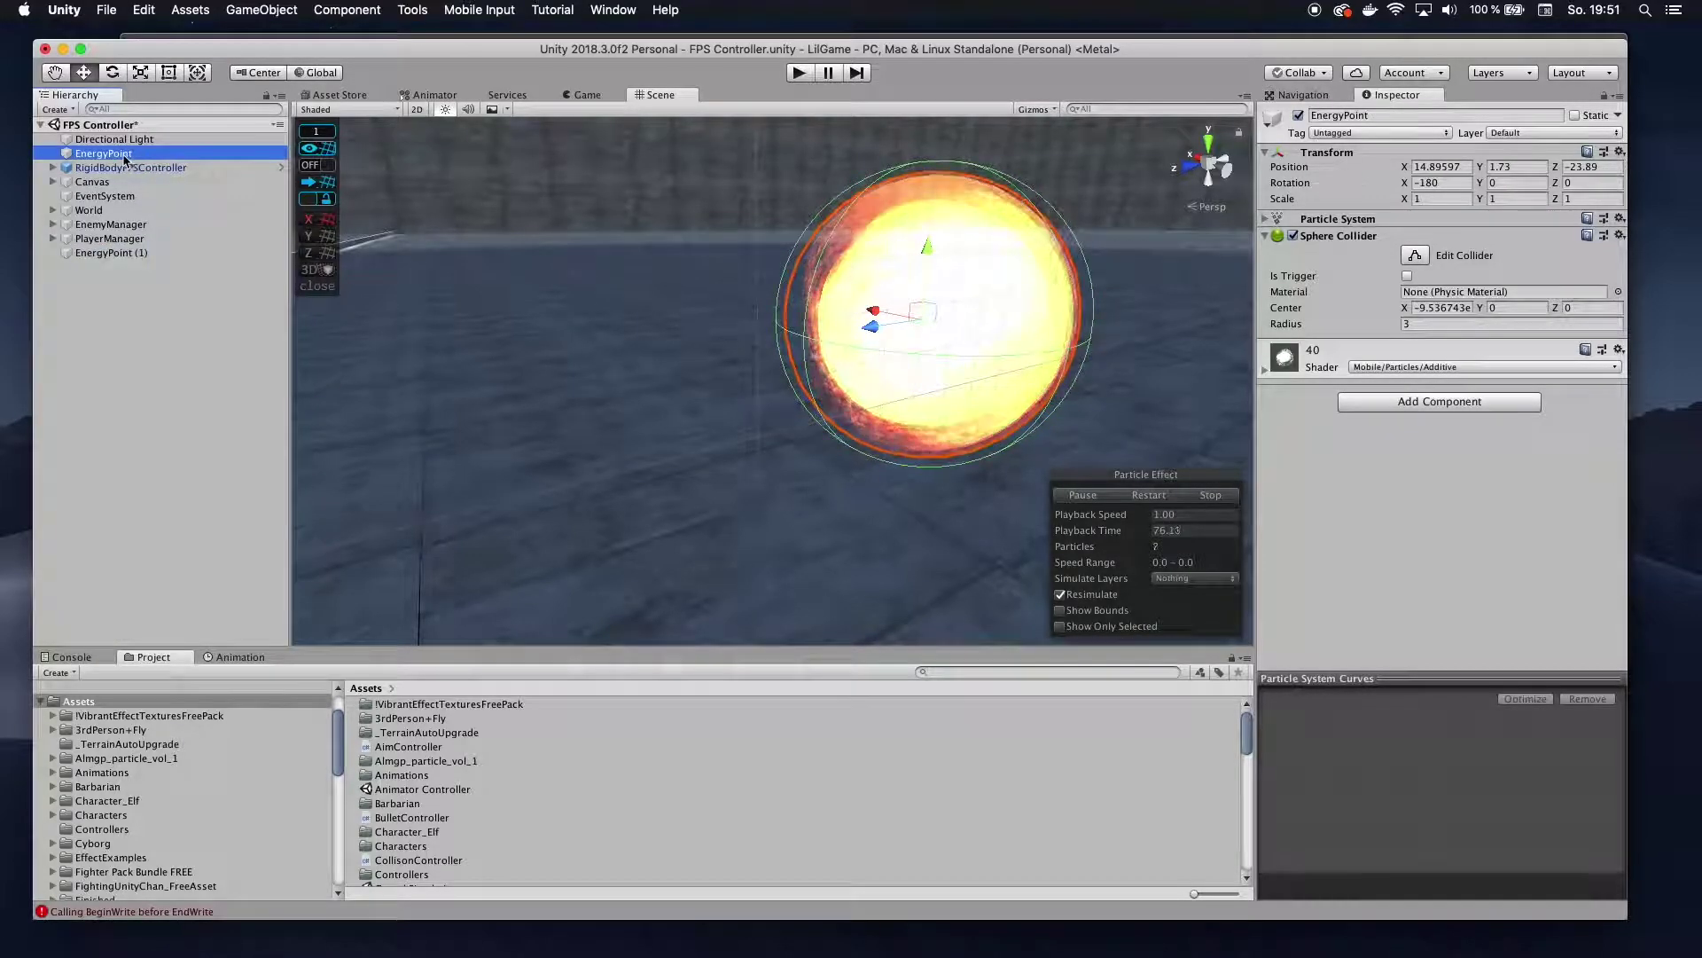
key(Return)
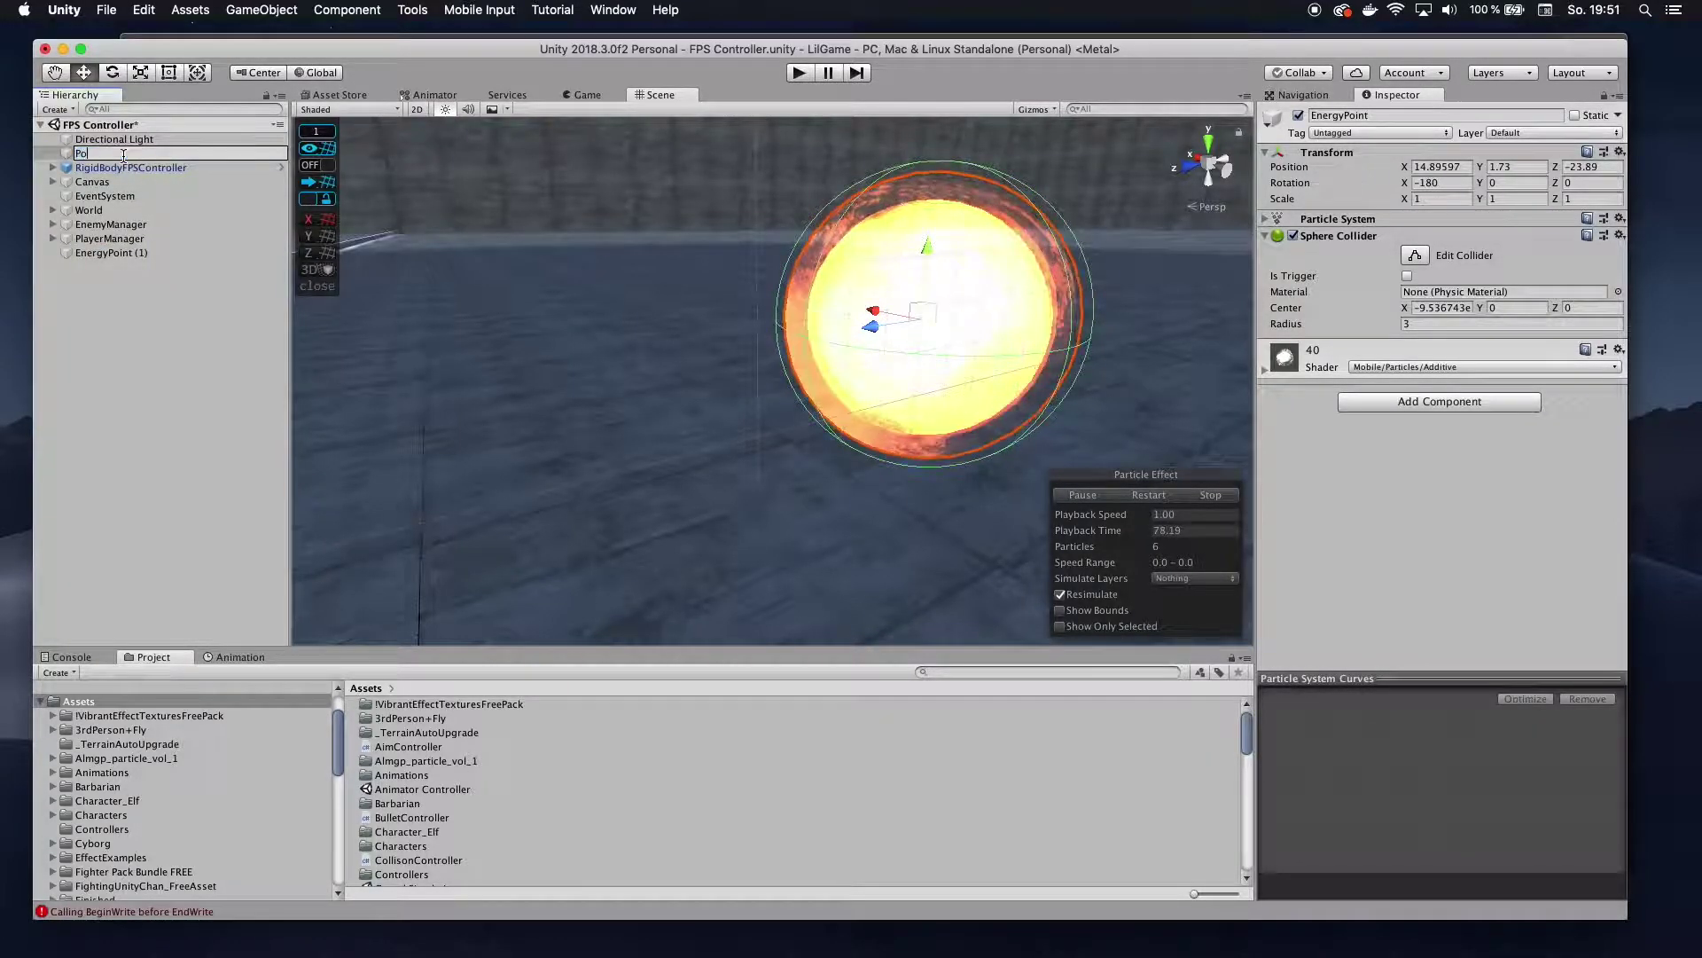
text(Portall)
key(Return)
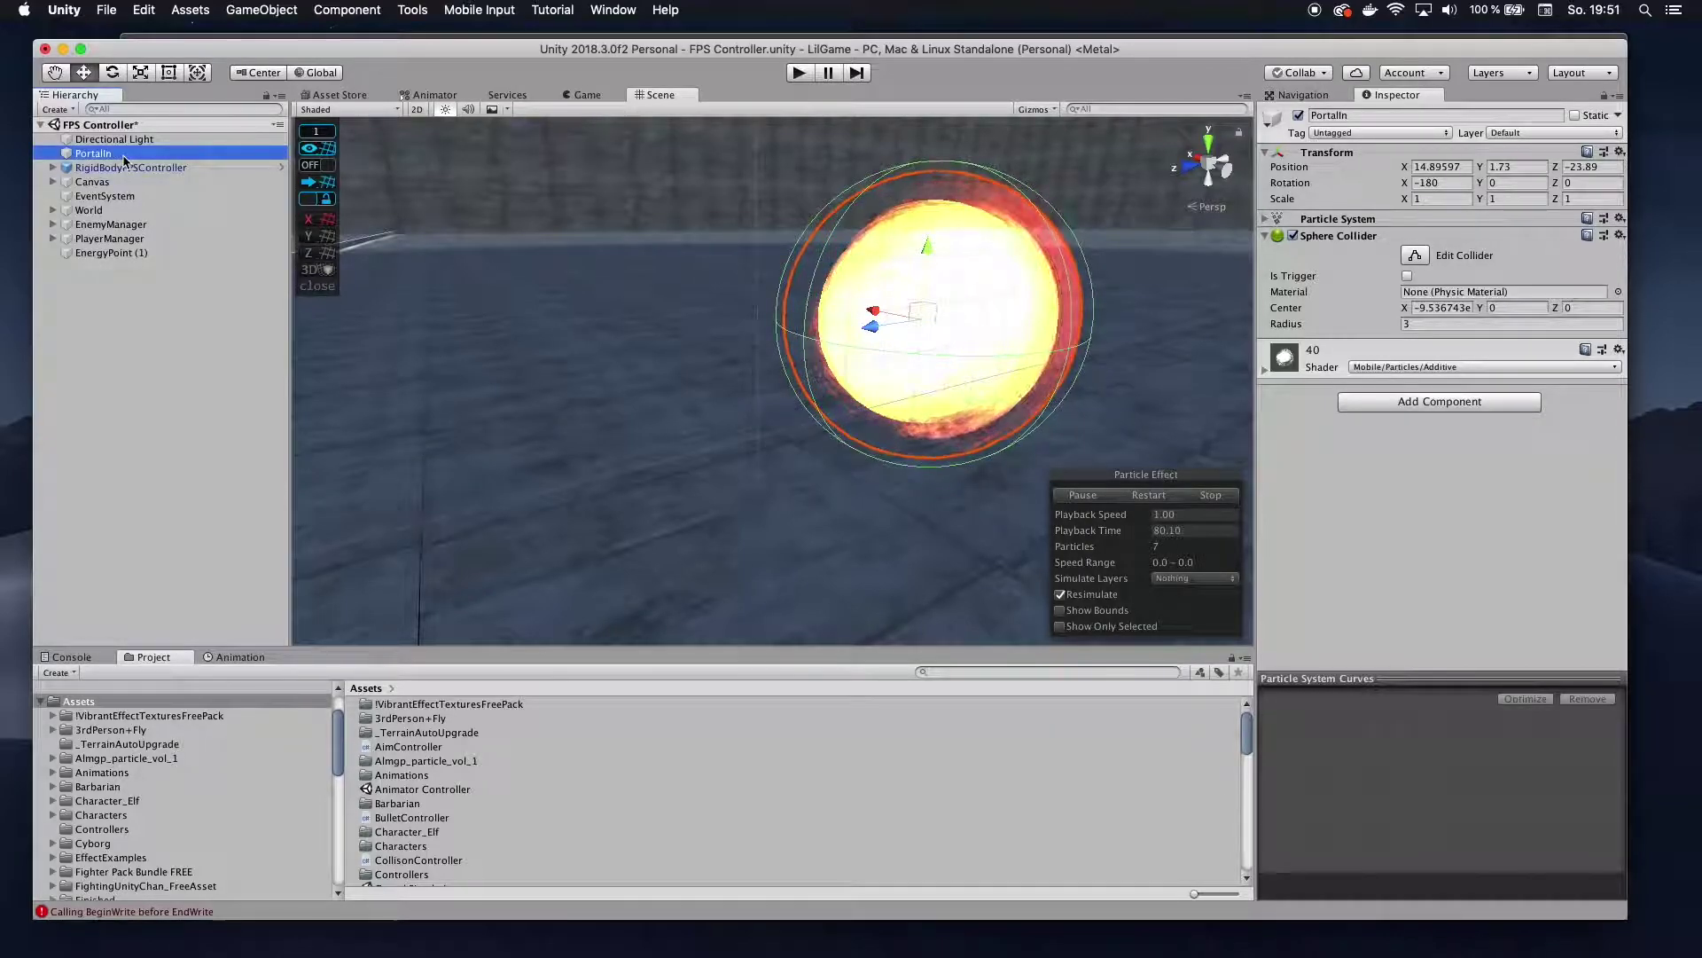
Step: Rename the duplicated fireball PortalOut and move it beside PortalIn, to about X 5.38
click(113, 254)
key(Return)
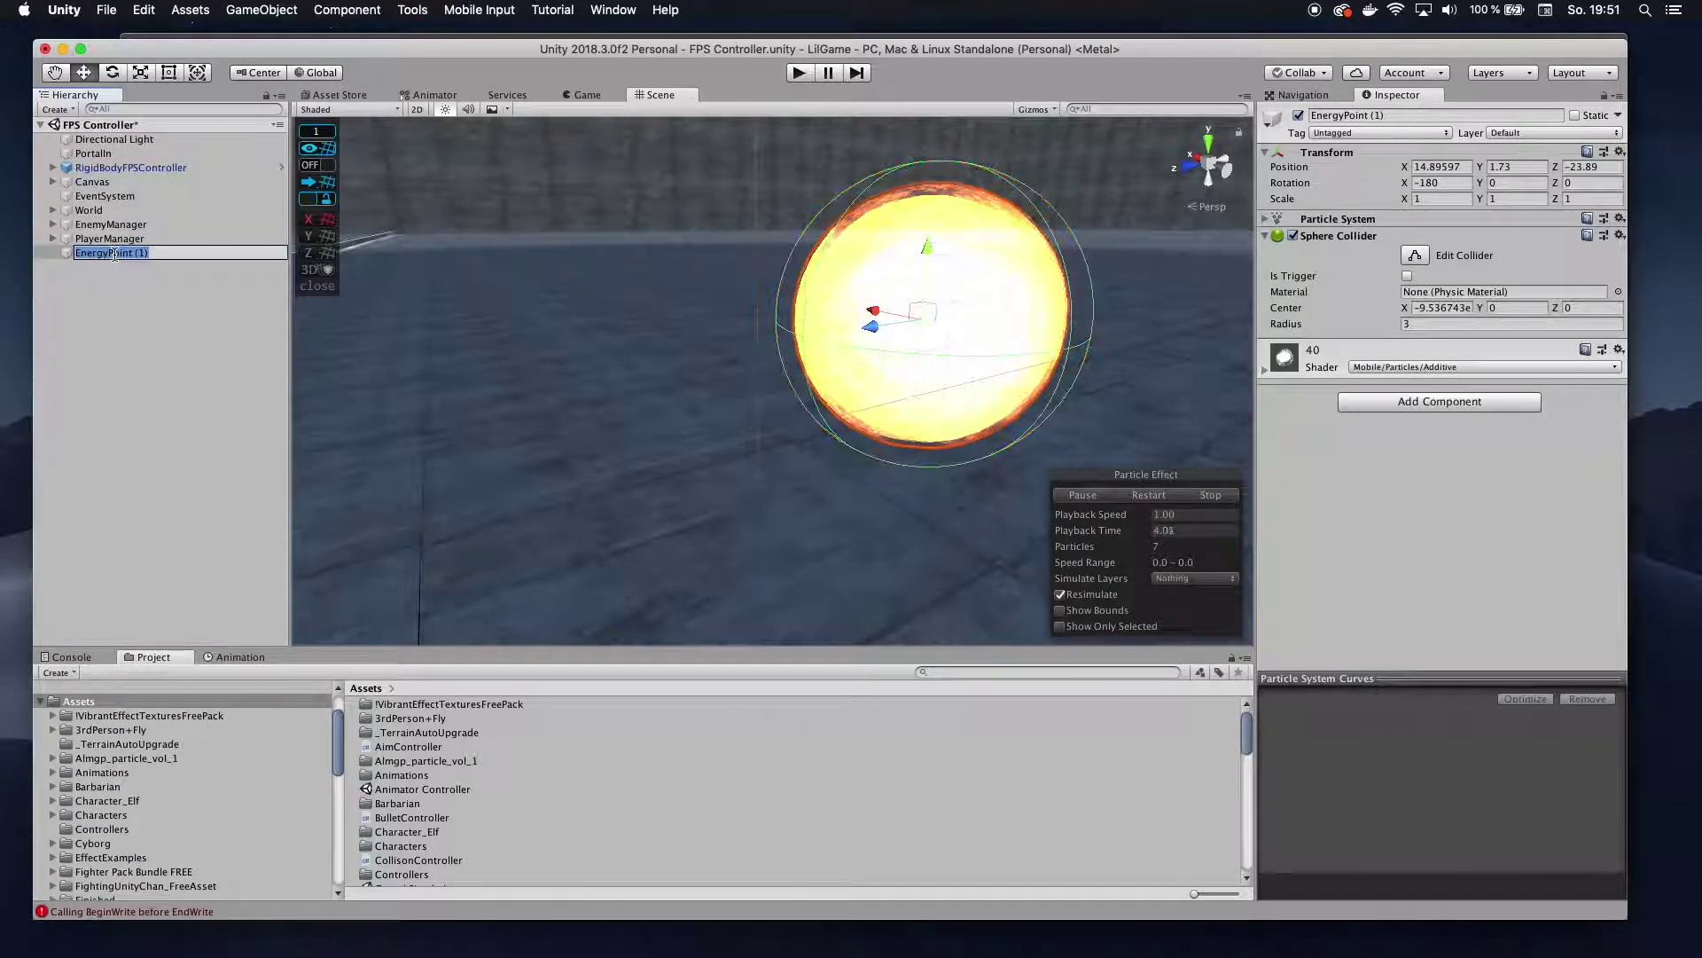
text(PortalO)
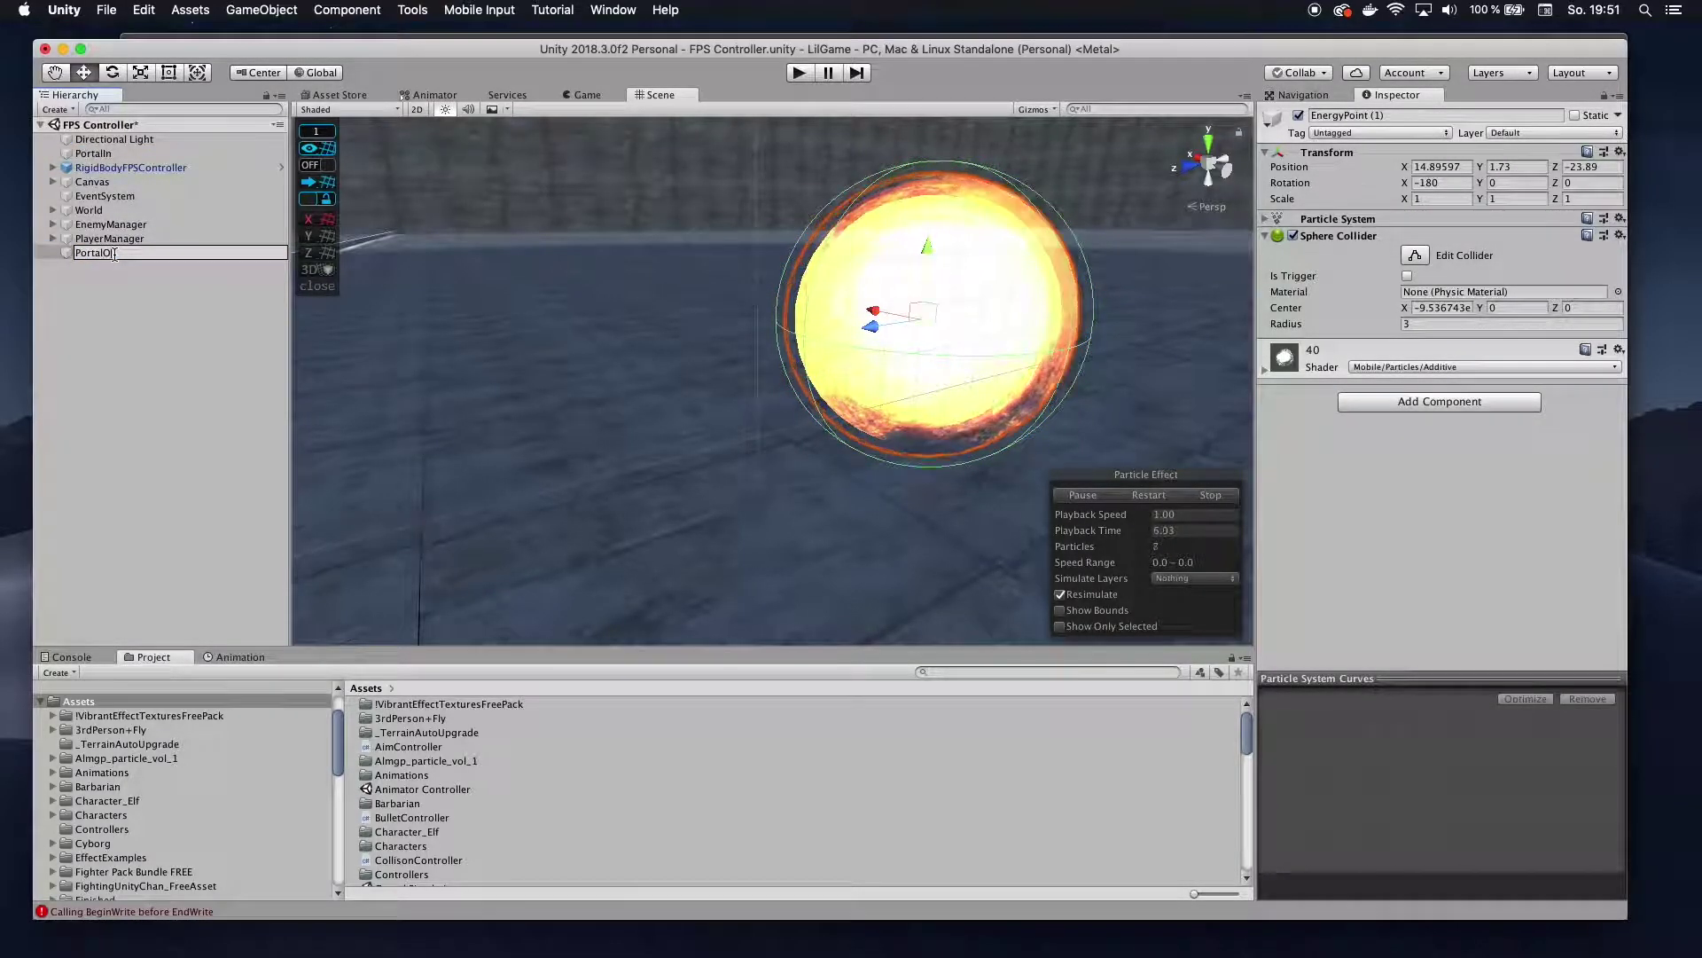
text(ut)
key(Return)
alt+drag(538, 439, 773, 436)
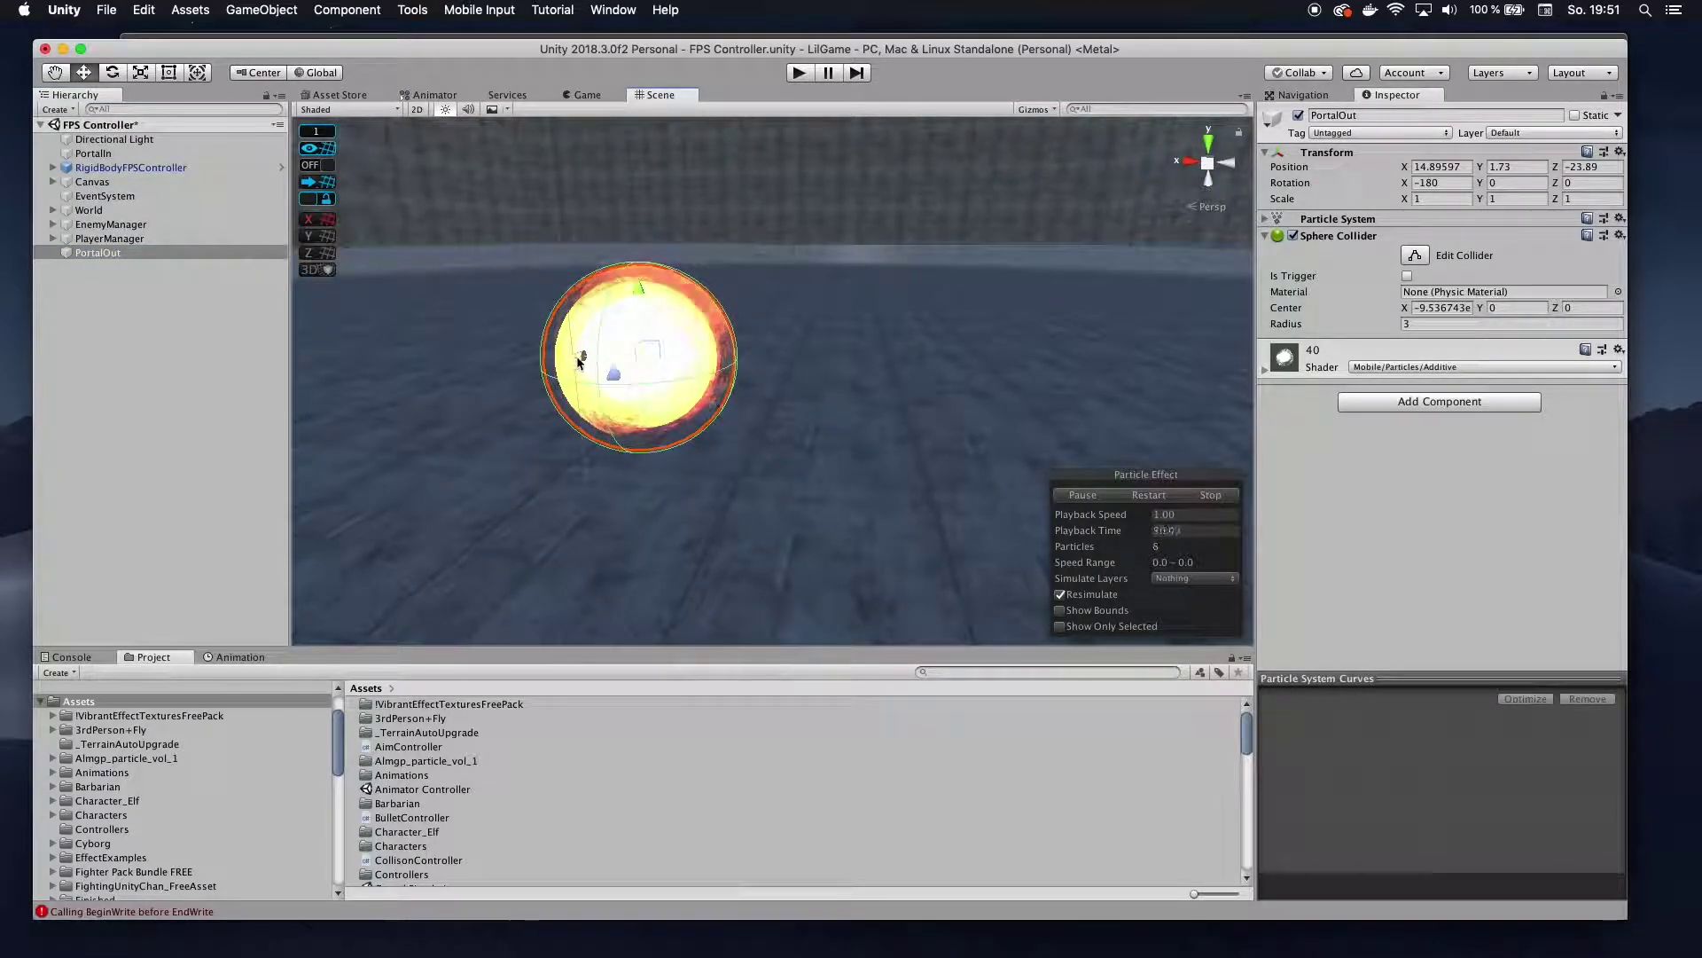
drag(580, 357, 855, 371)
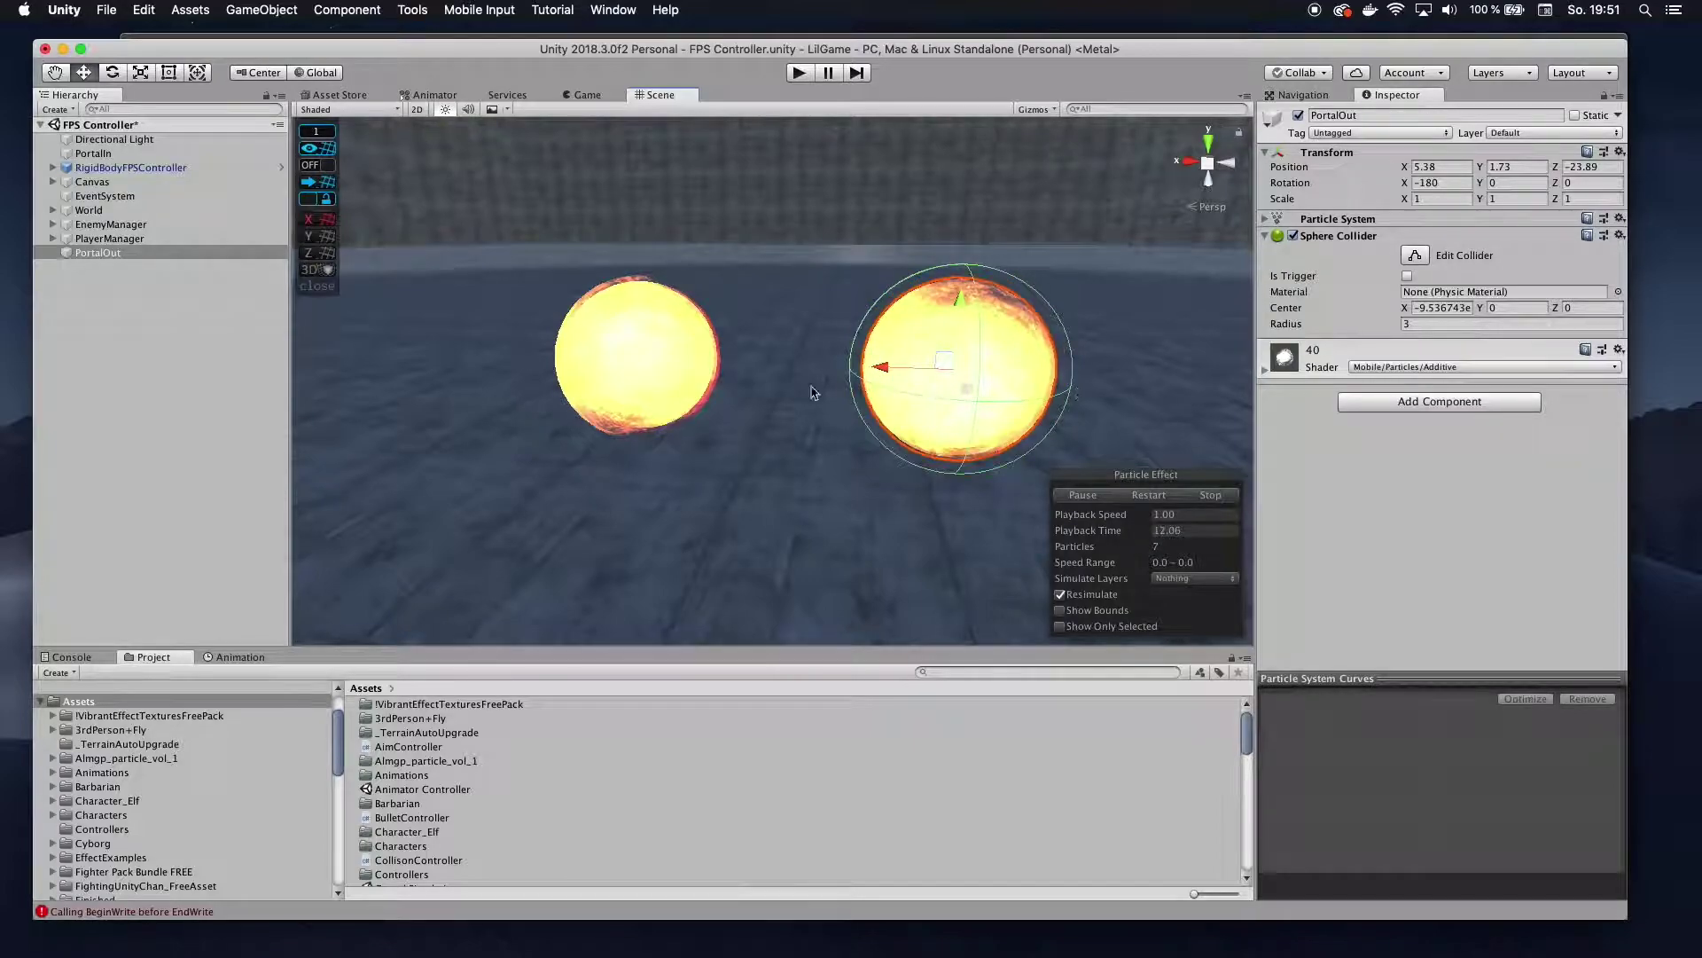
Step: Edit PortalOut's particle Start Color gradient and change its first colour key from yellow-orange to blue 0037FF
click(1265, 219)
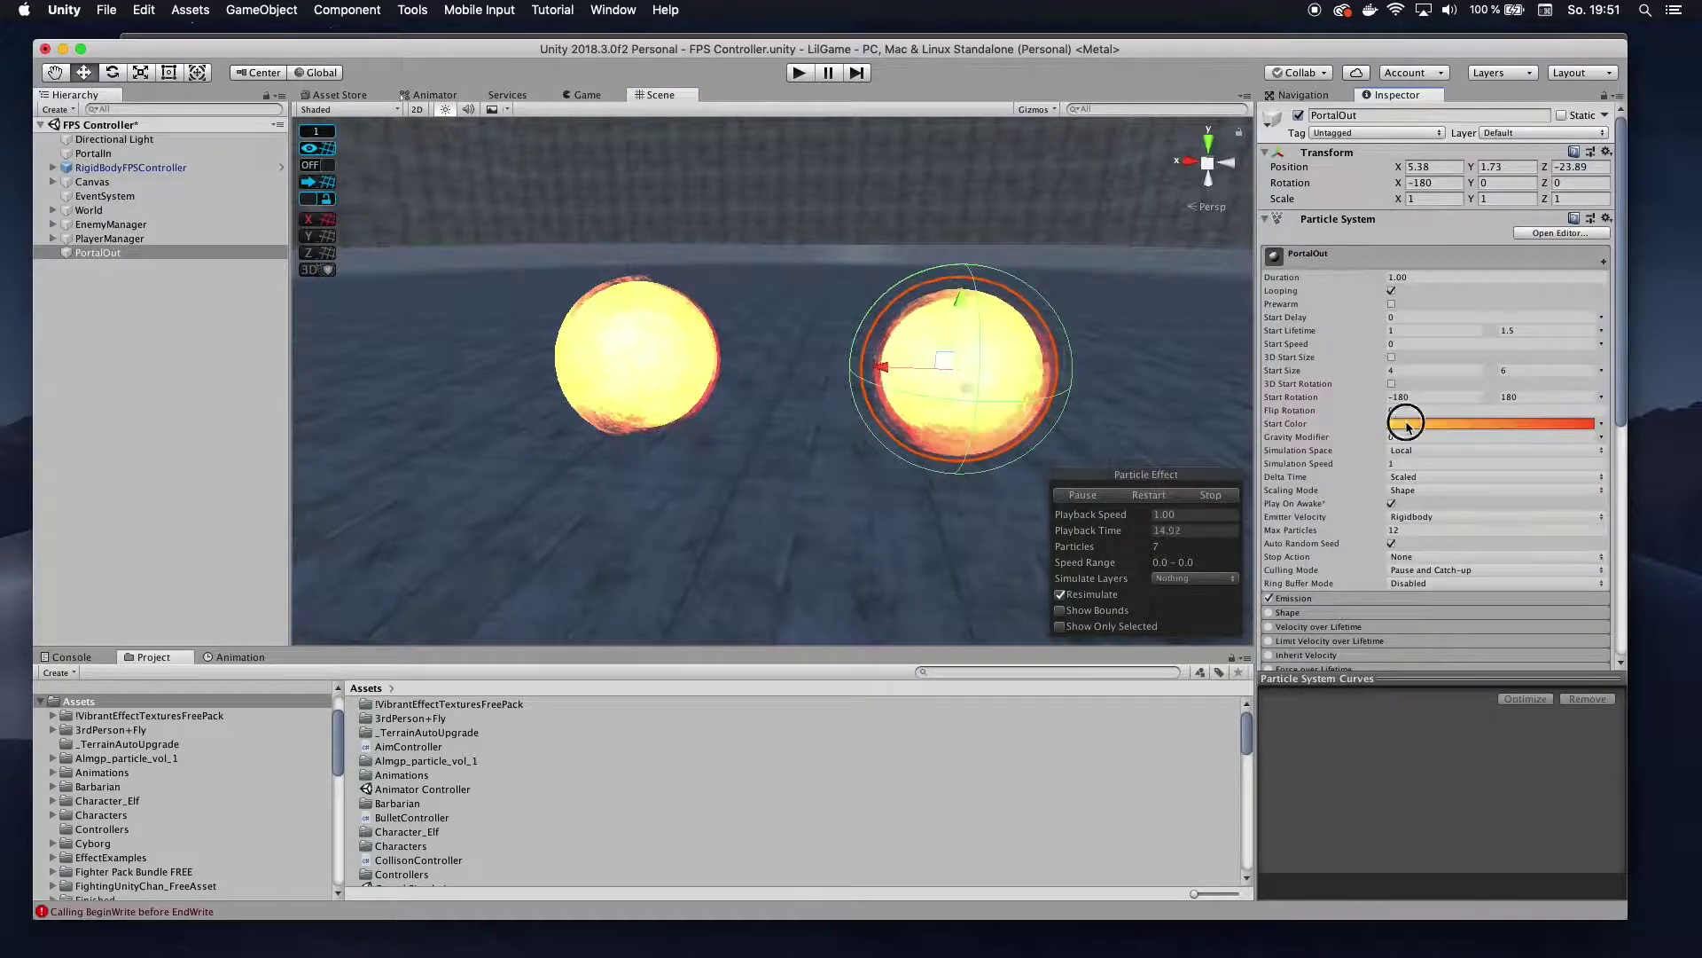
click(1408, 424)
click(479, 479)
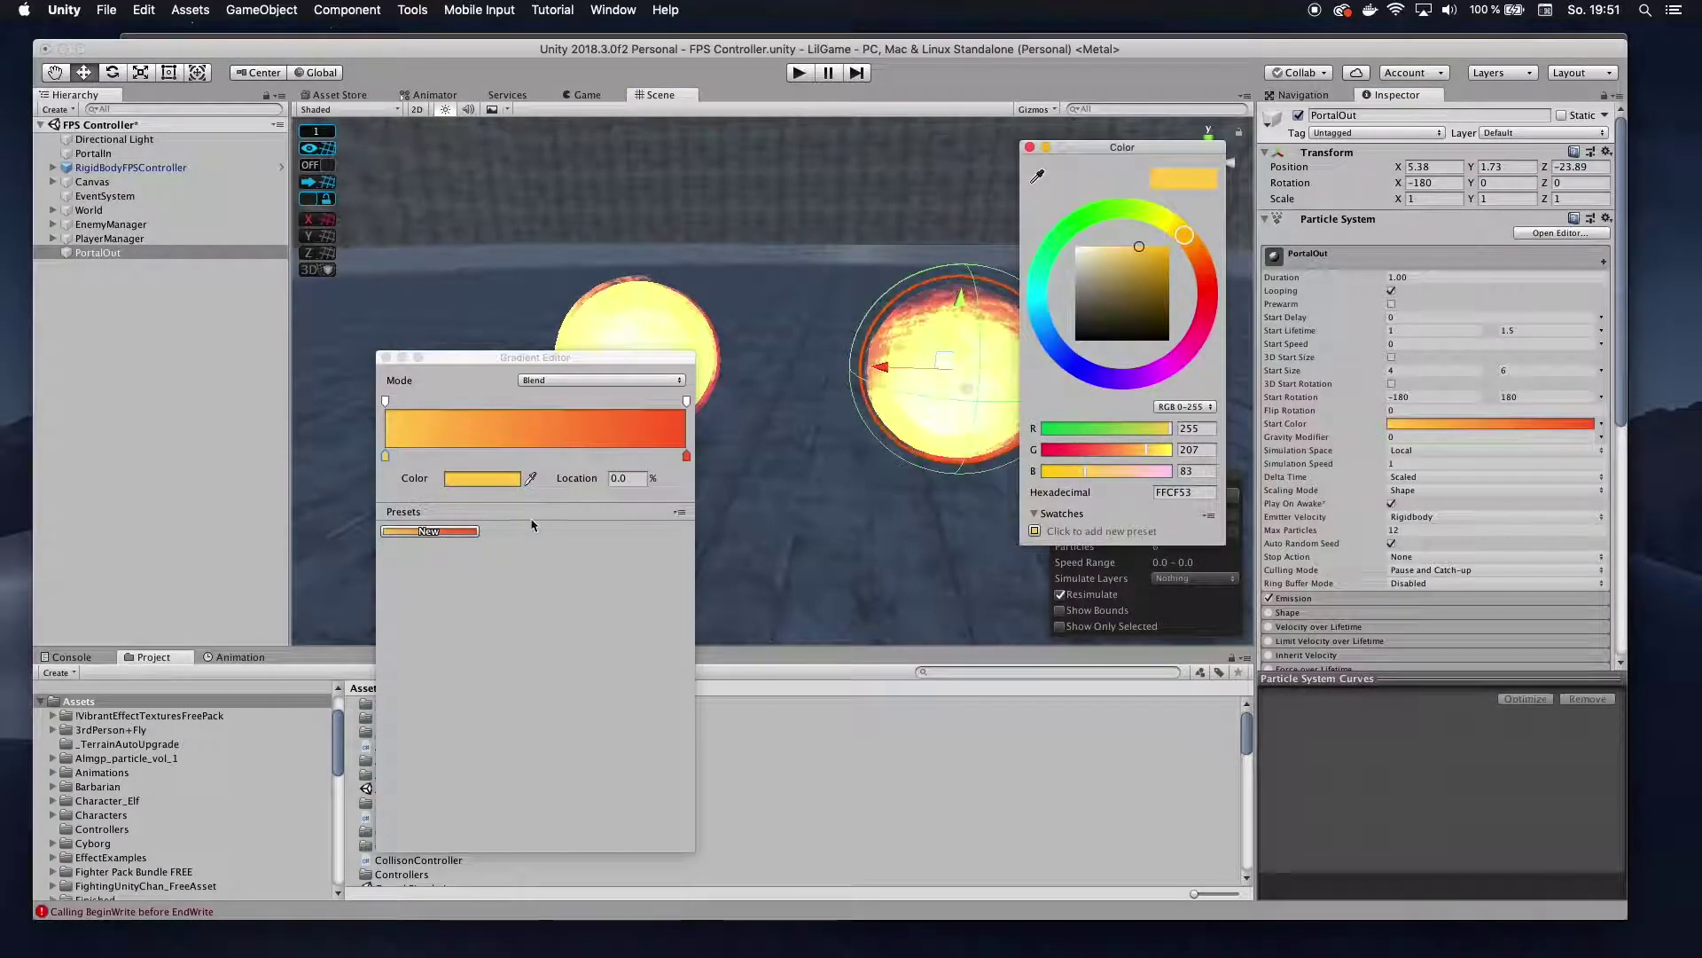
drag(1072, 363, 1053, 377)
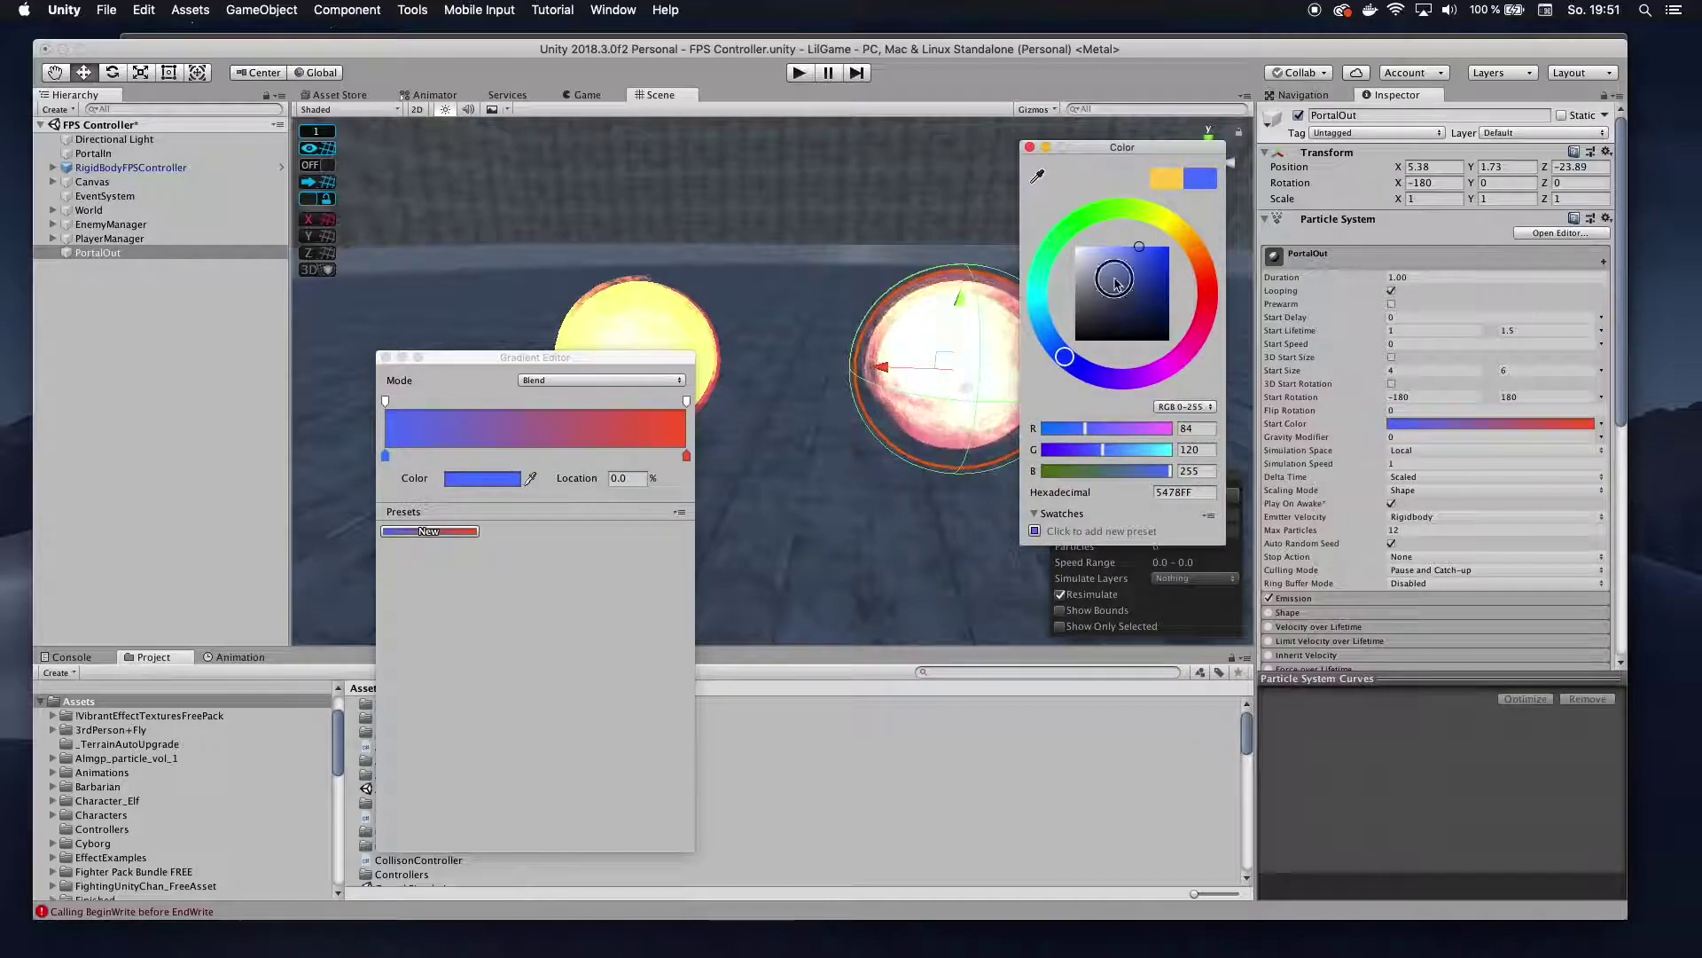
drag(1116, 282, 1170, 250)
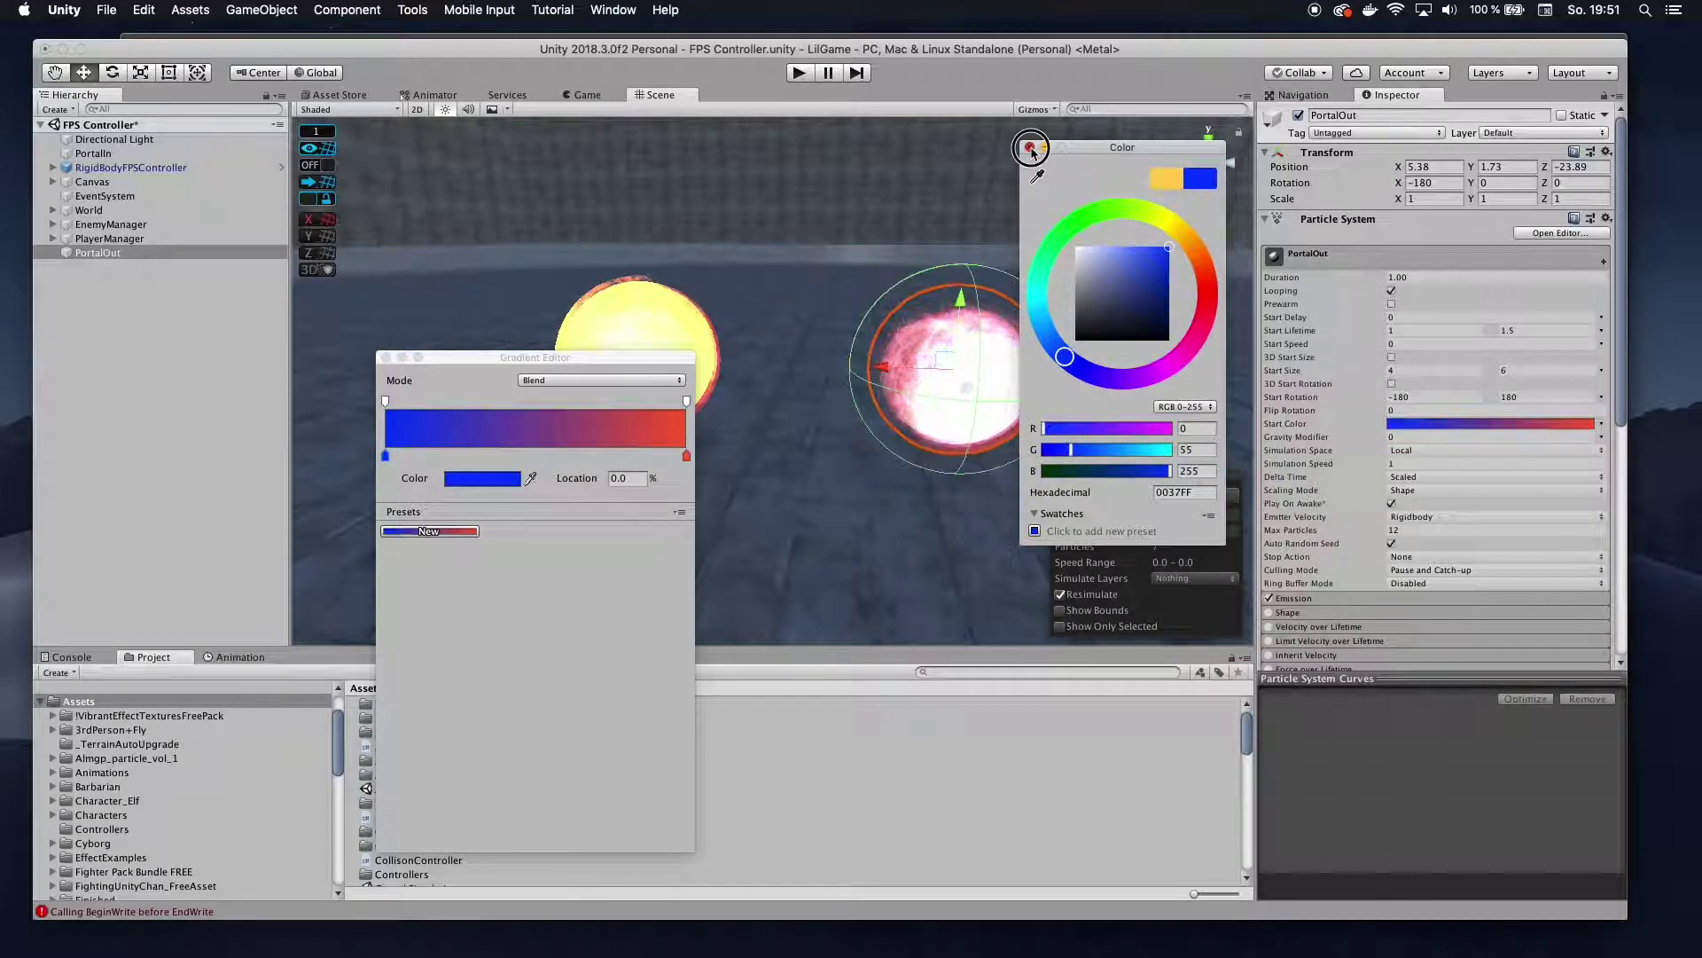
click(1029, 148)
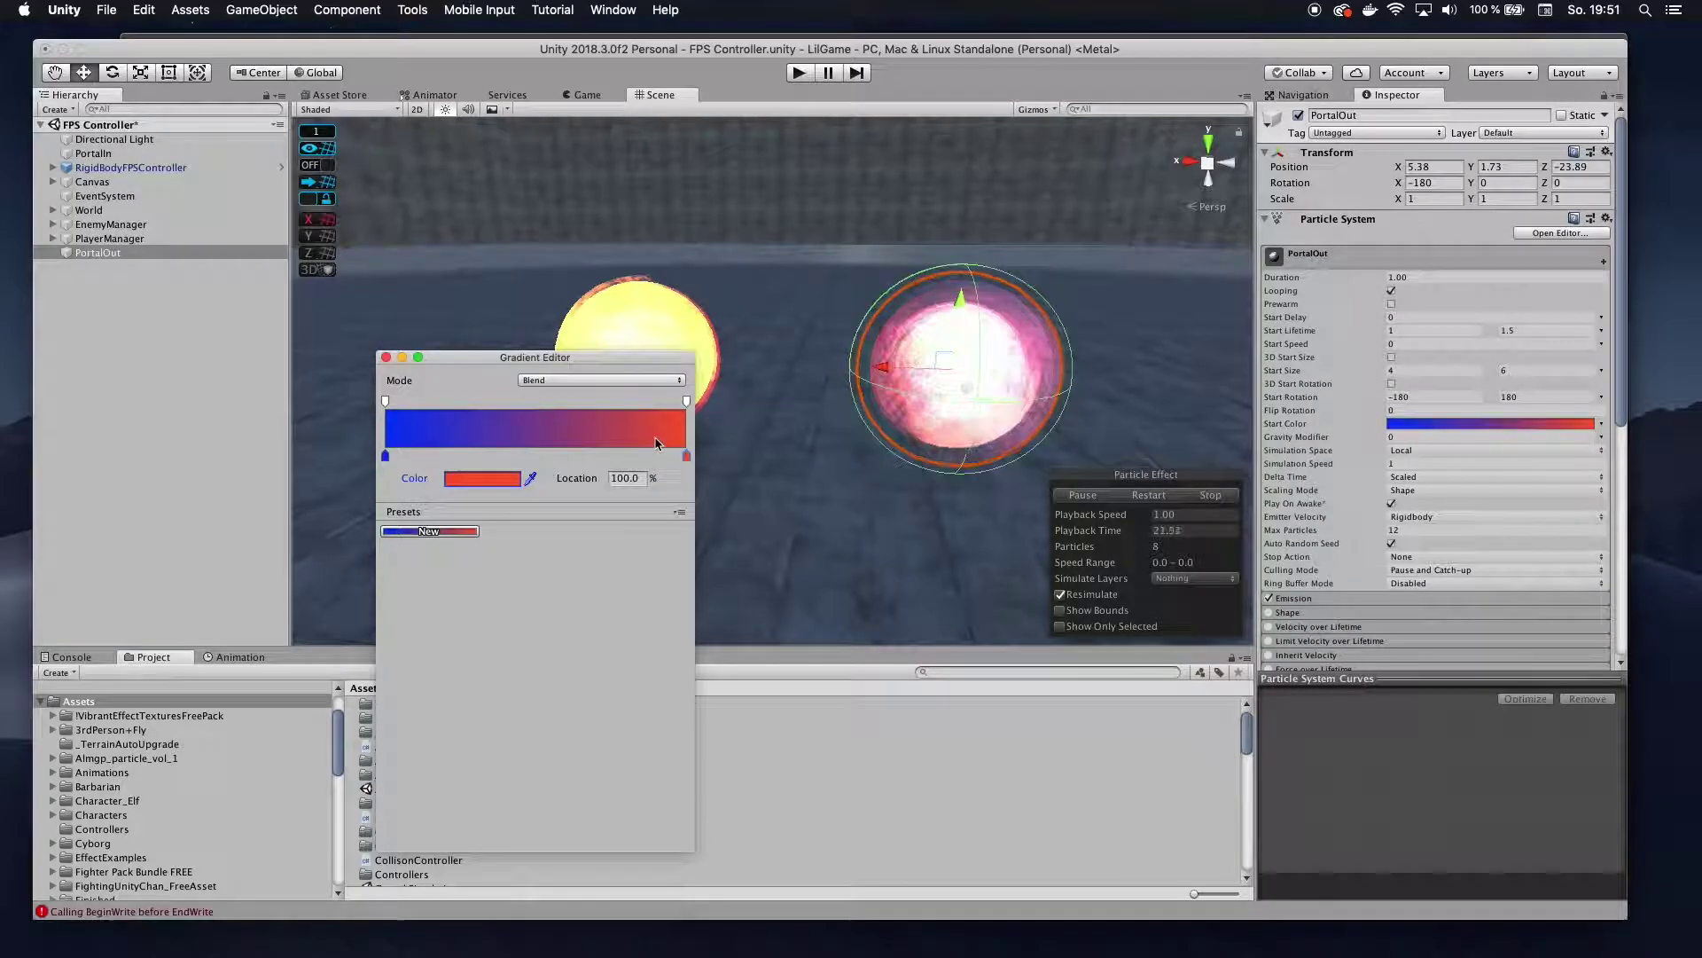
Step: Change the end colour key of PortalOut's Start Color gradient, at 100%, to violet-blue, about 3A2BFF
click(463, 480)
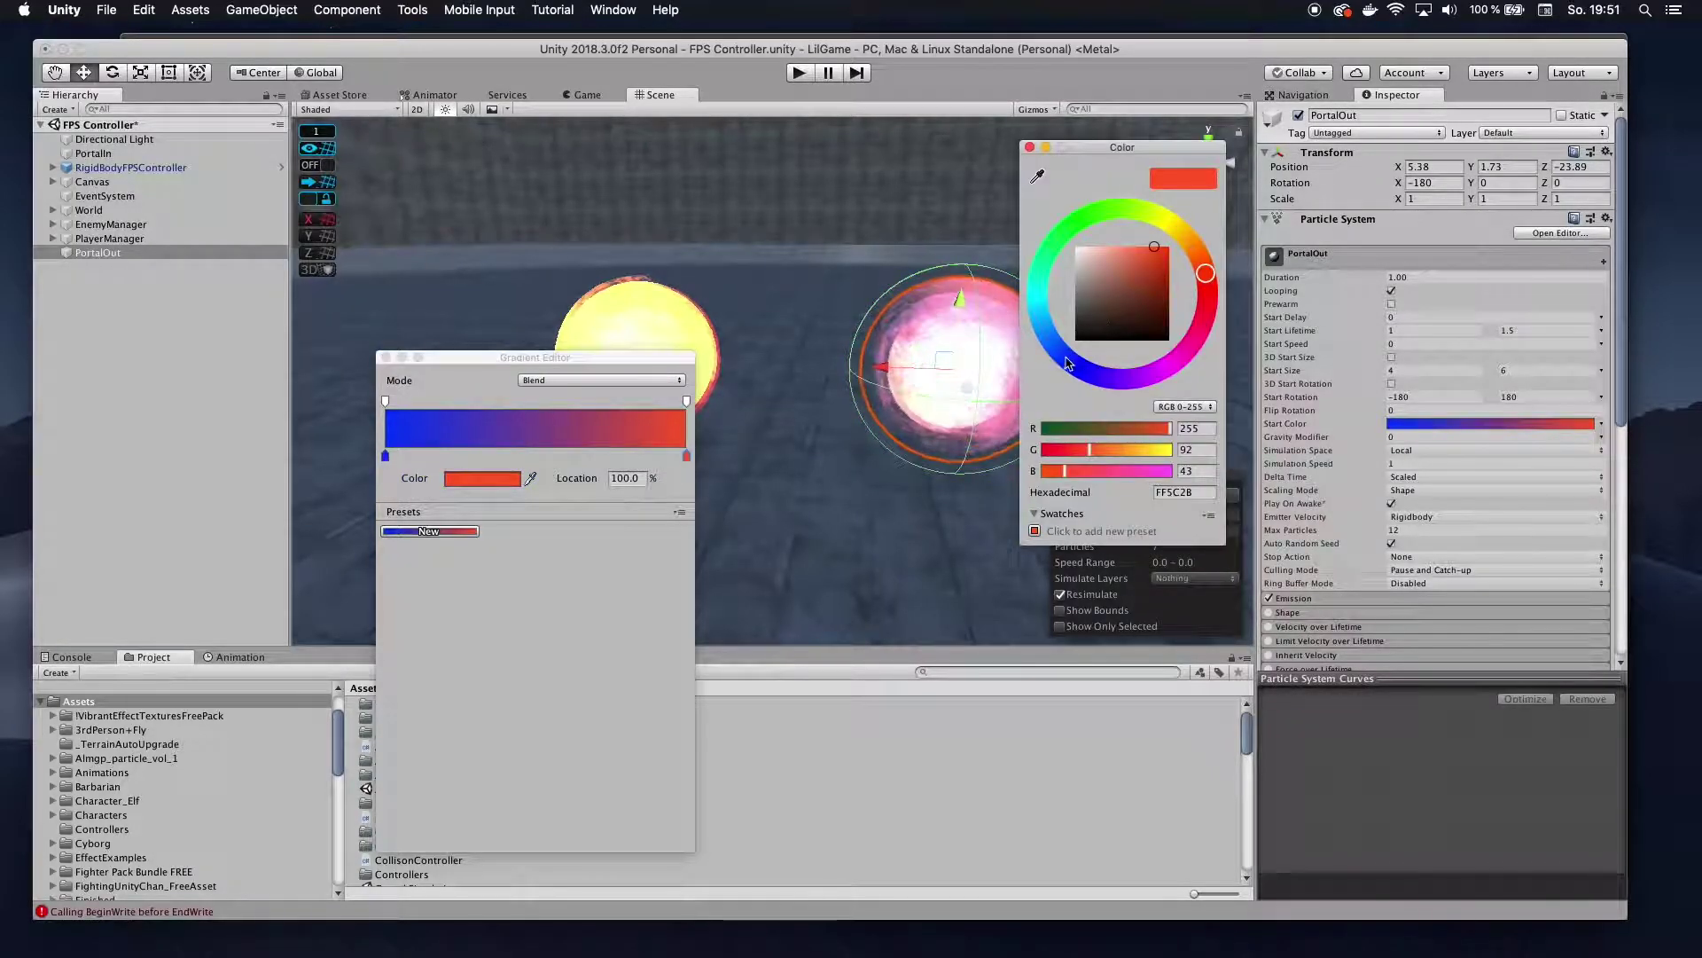
drag(1067, 364, 1044, 314)
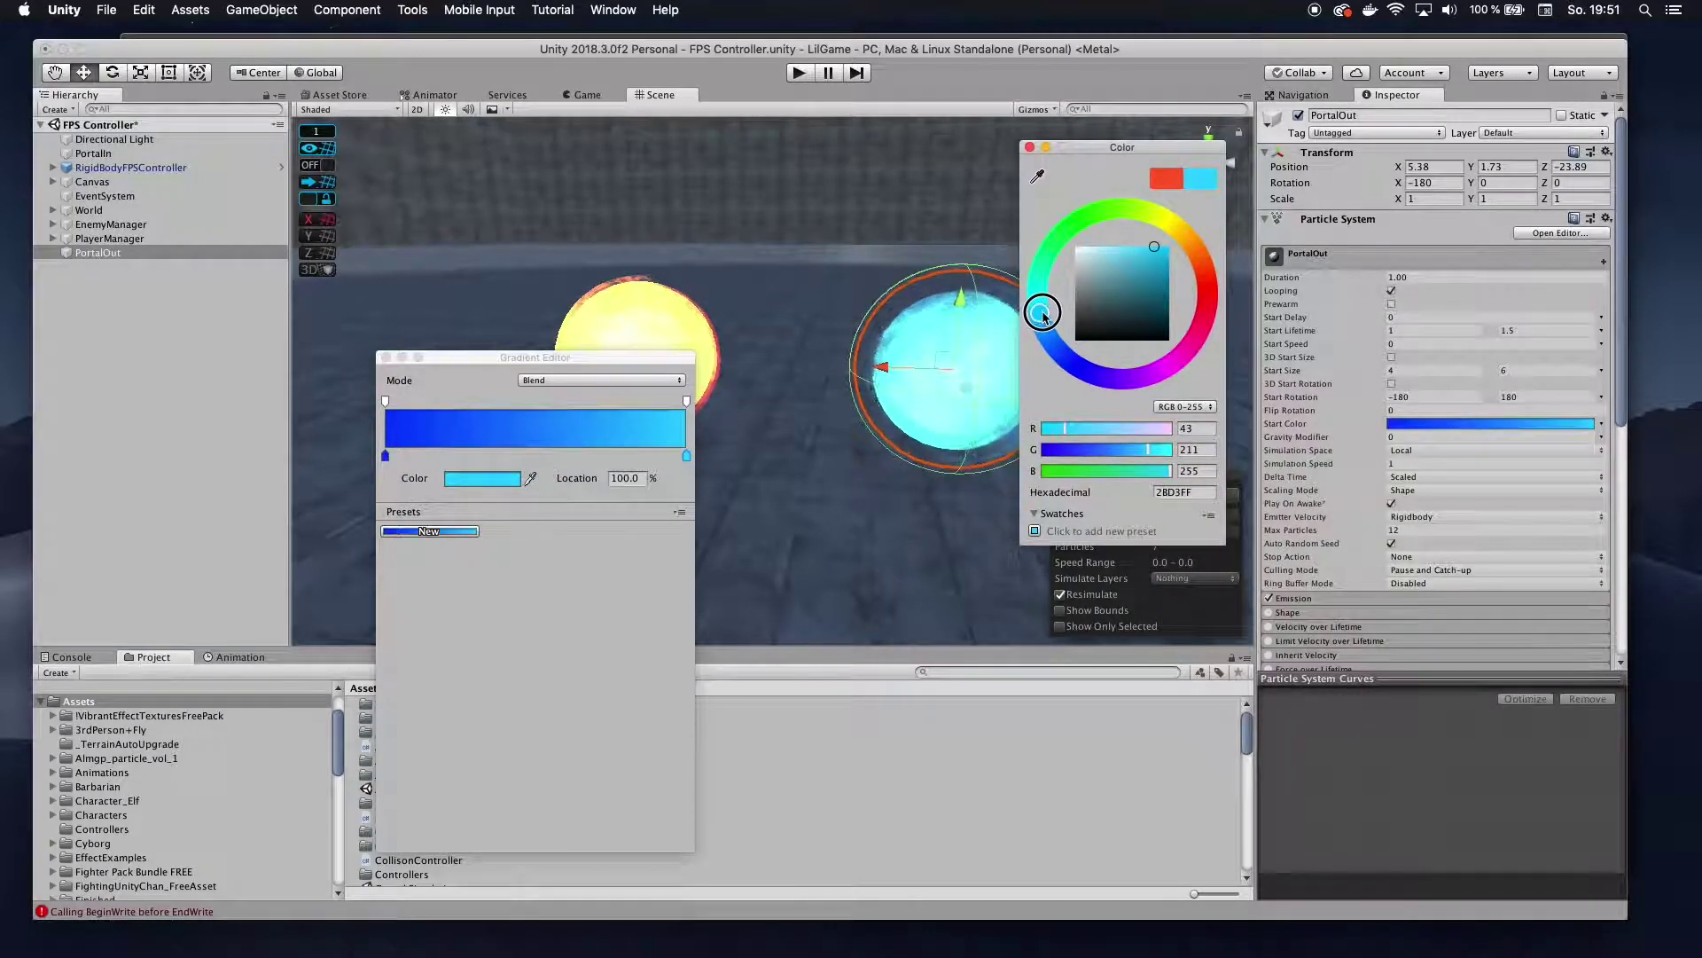
drag(1044, 318, 1091, 372)
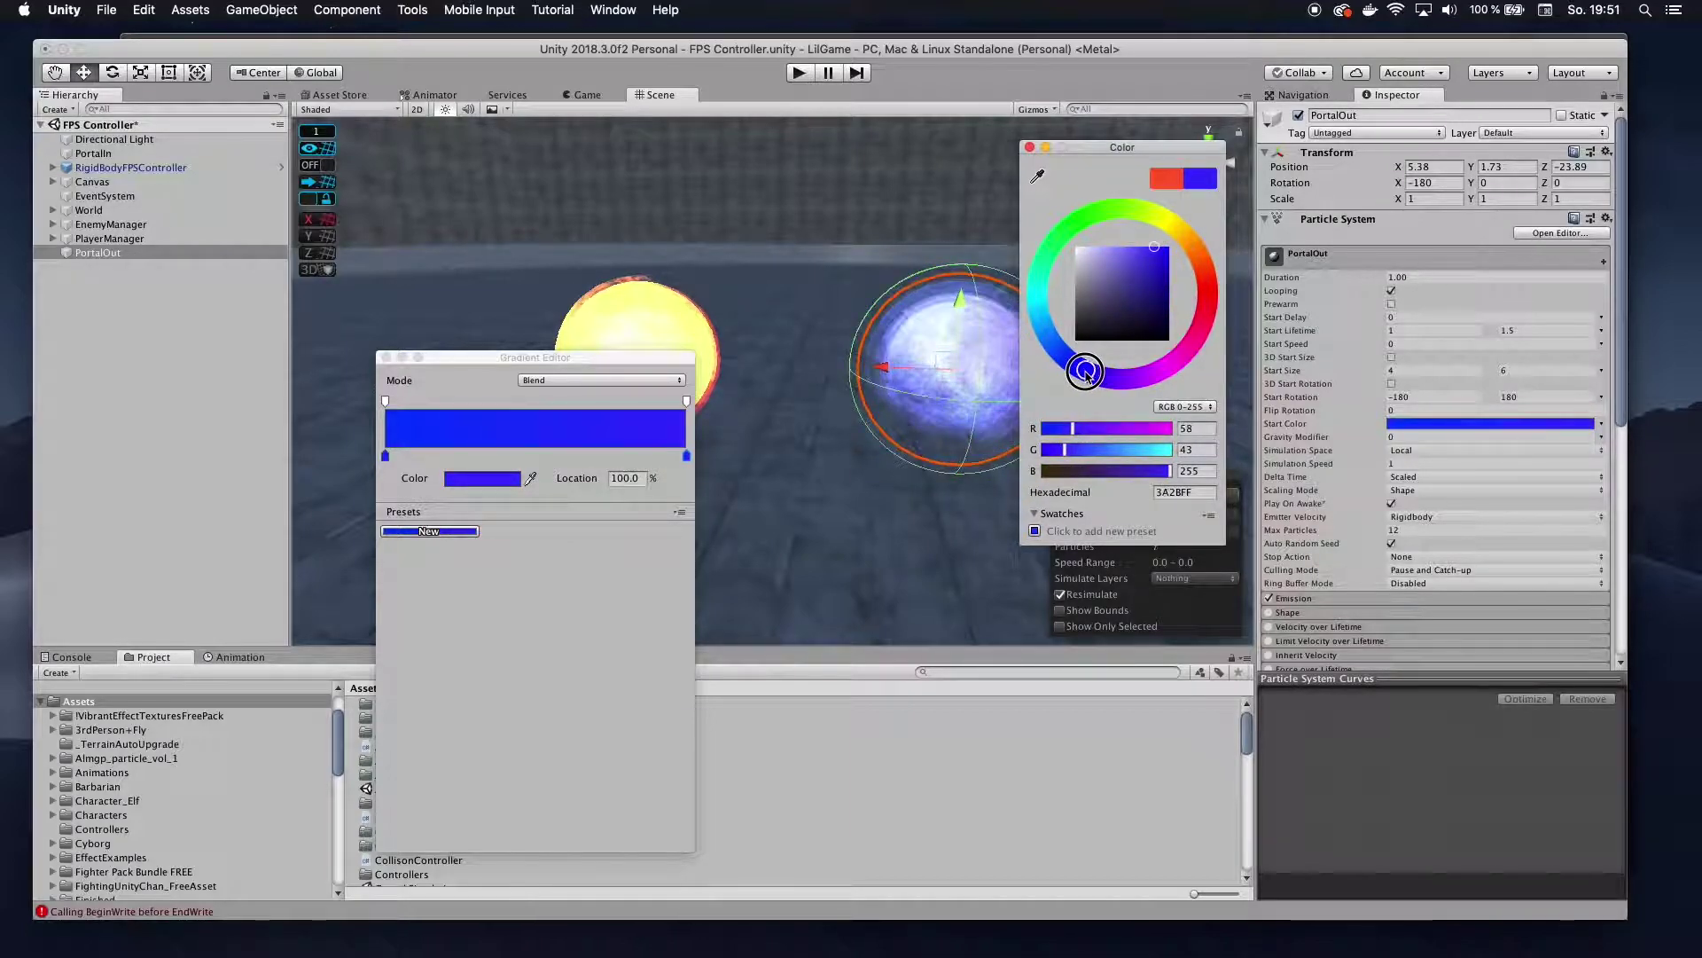
click(1030, 148)
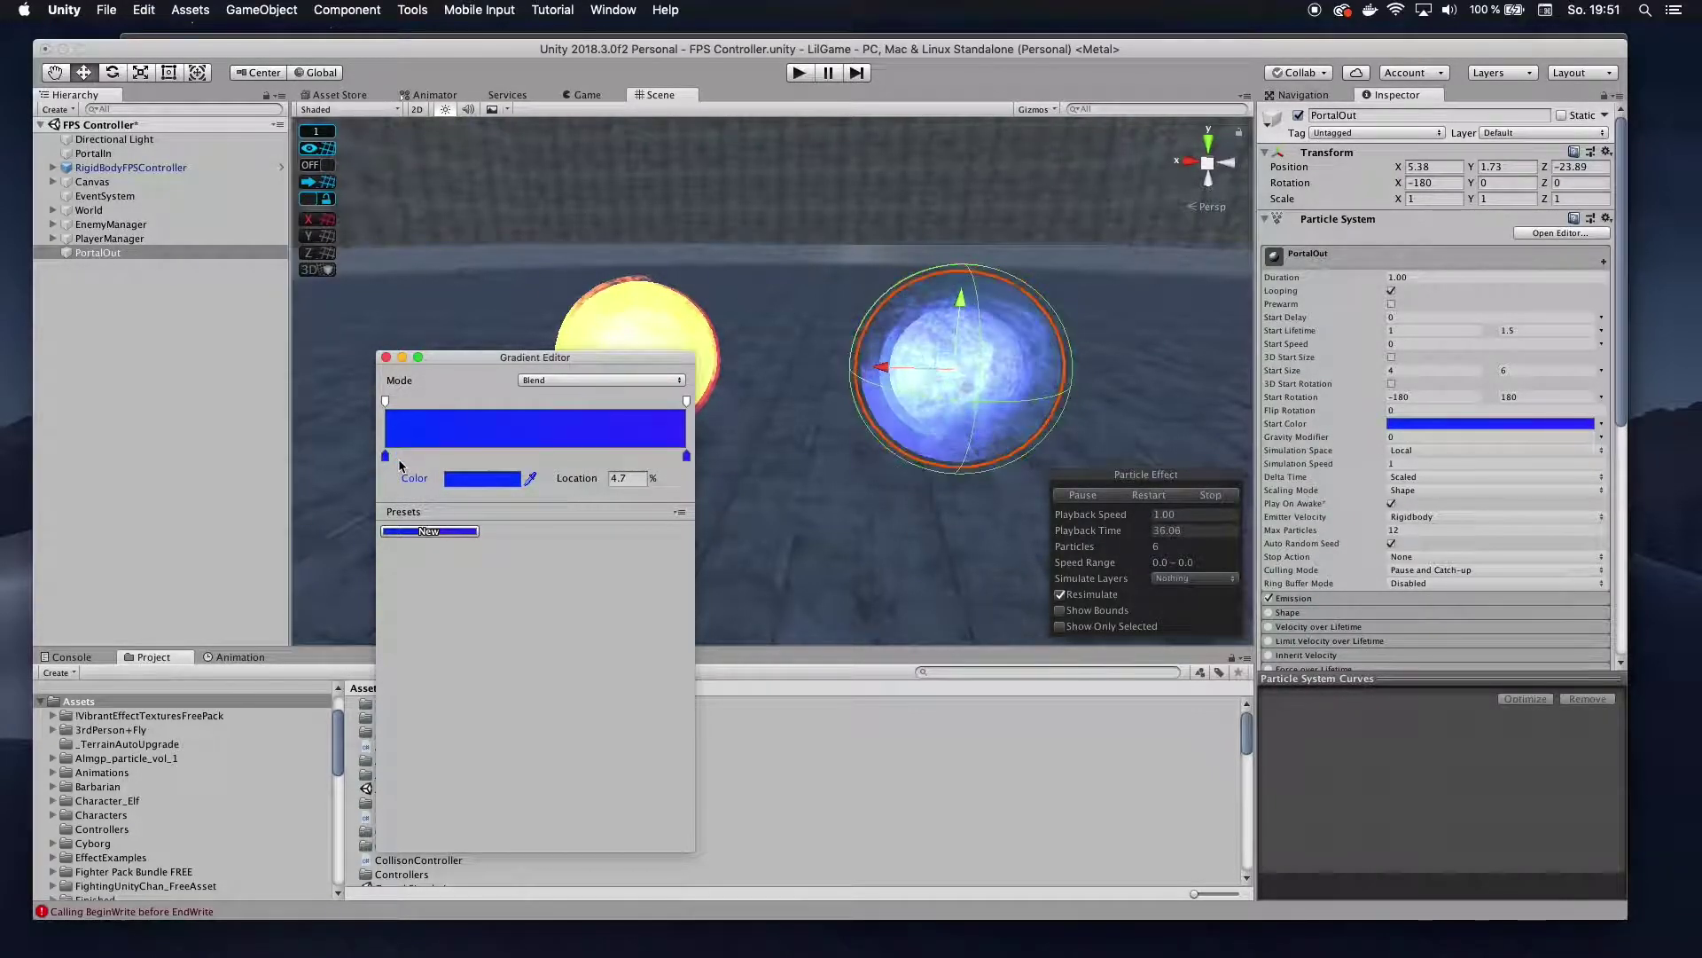
Step: Set the first colour key of PortalOut's gradient to a lighter blue, about 227FE3, and close the Gradient Editor
click(456, 480)
drag(1064, 356, 1034, 315)
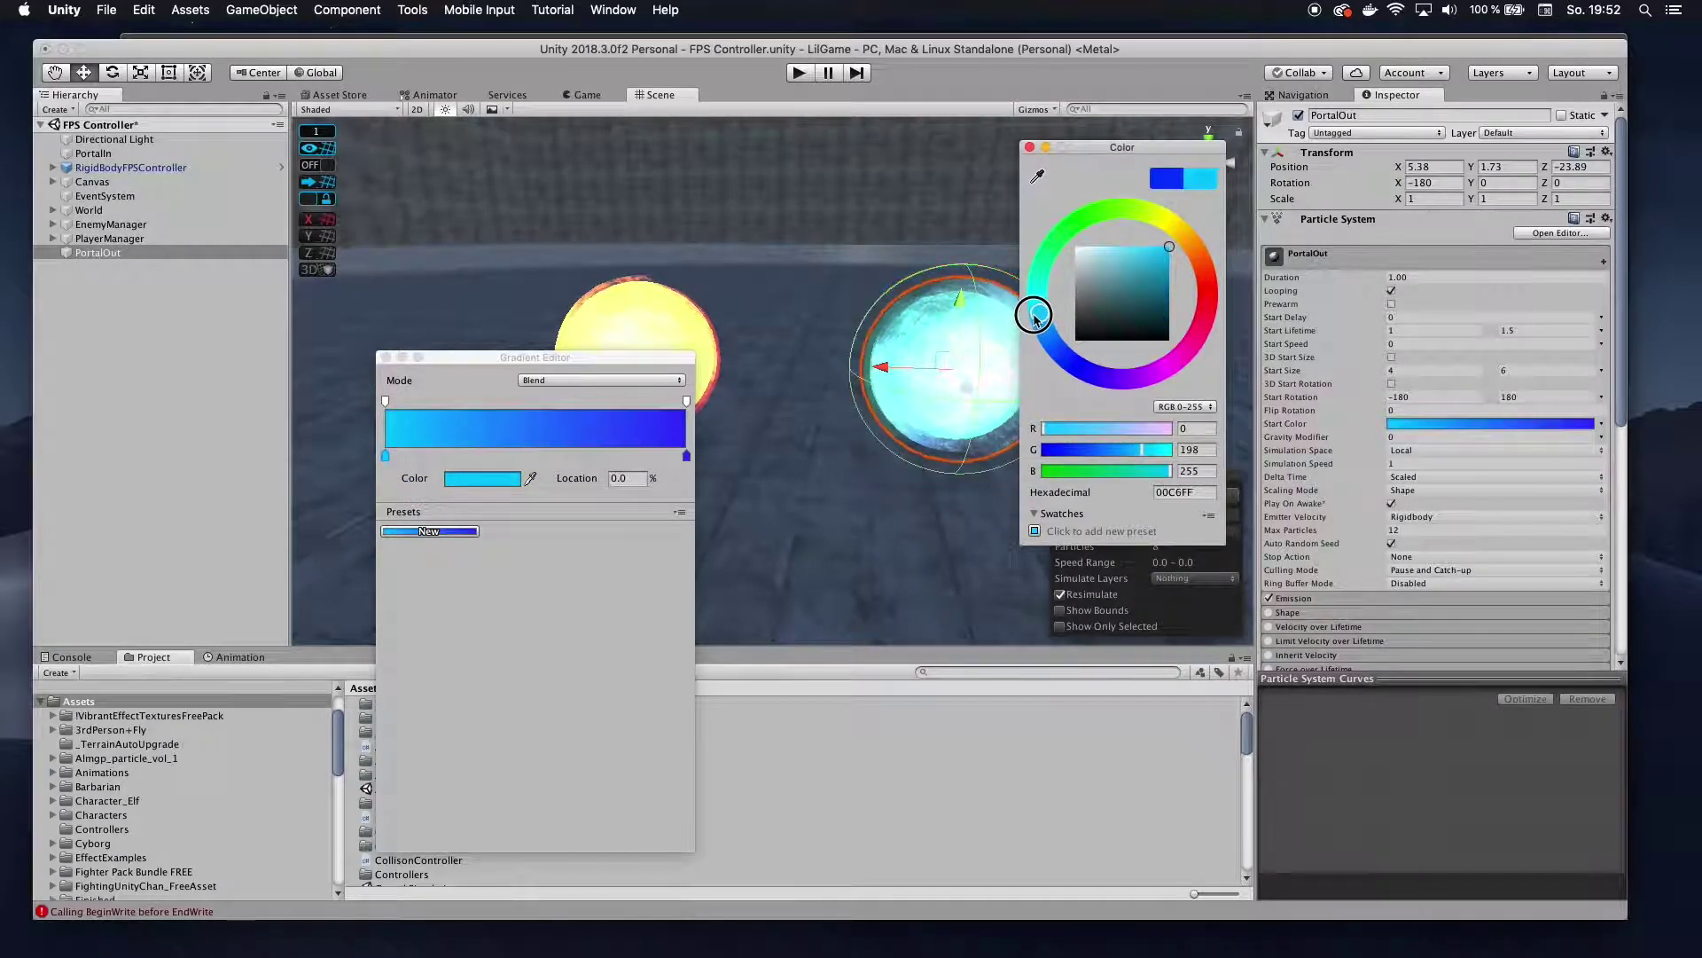
mouse_move(1177, 248)
mouse_down()
mouse_move(1136, 253)
mouse_move(1158, 262)
mouse_up()
drag(1031, 320, 1047, 345)
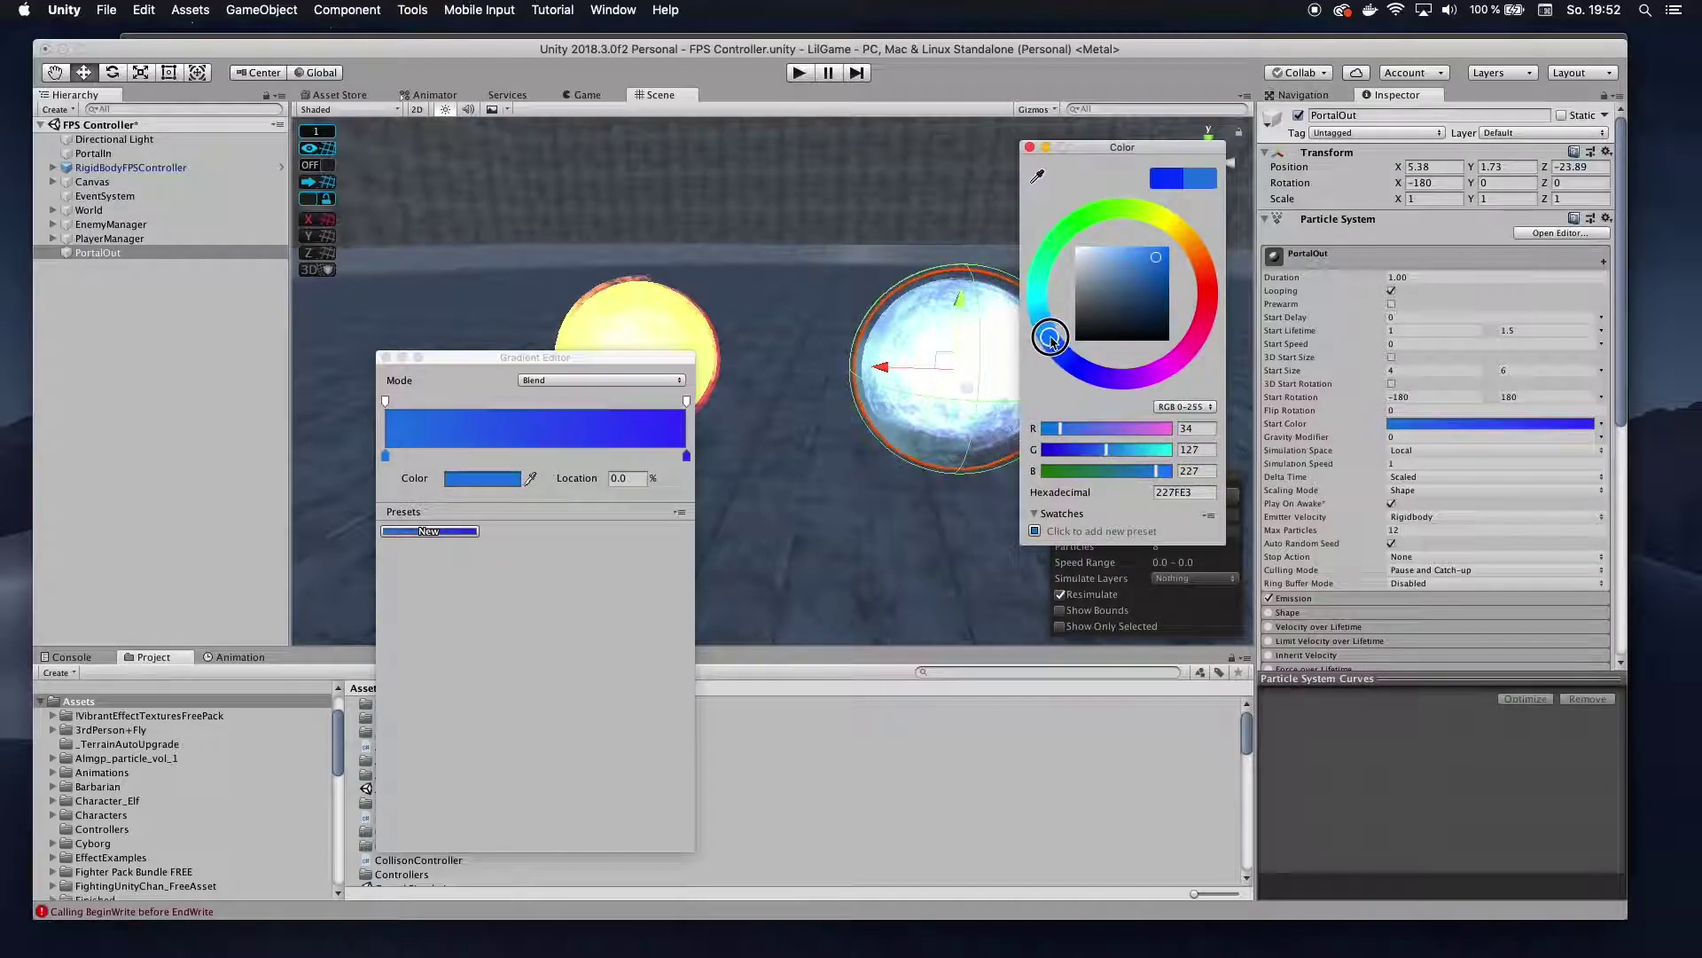
click(1029, 147)
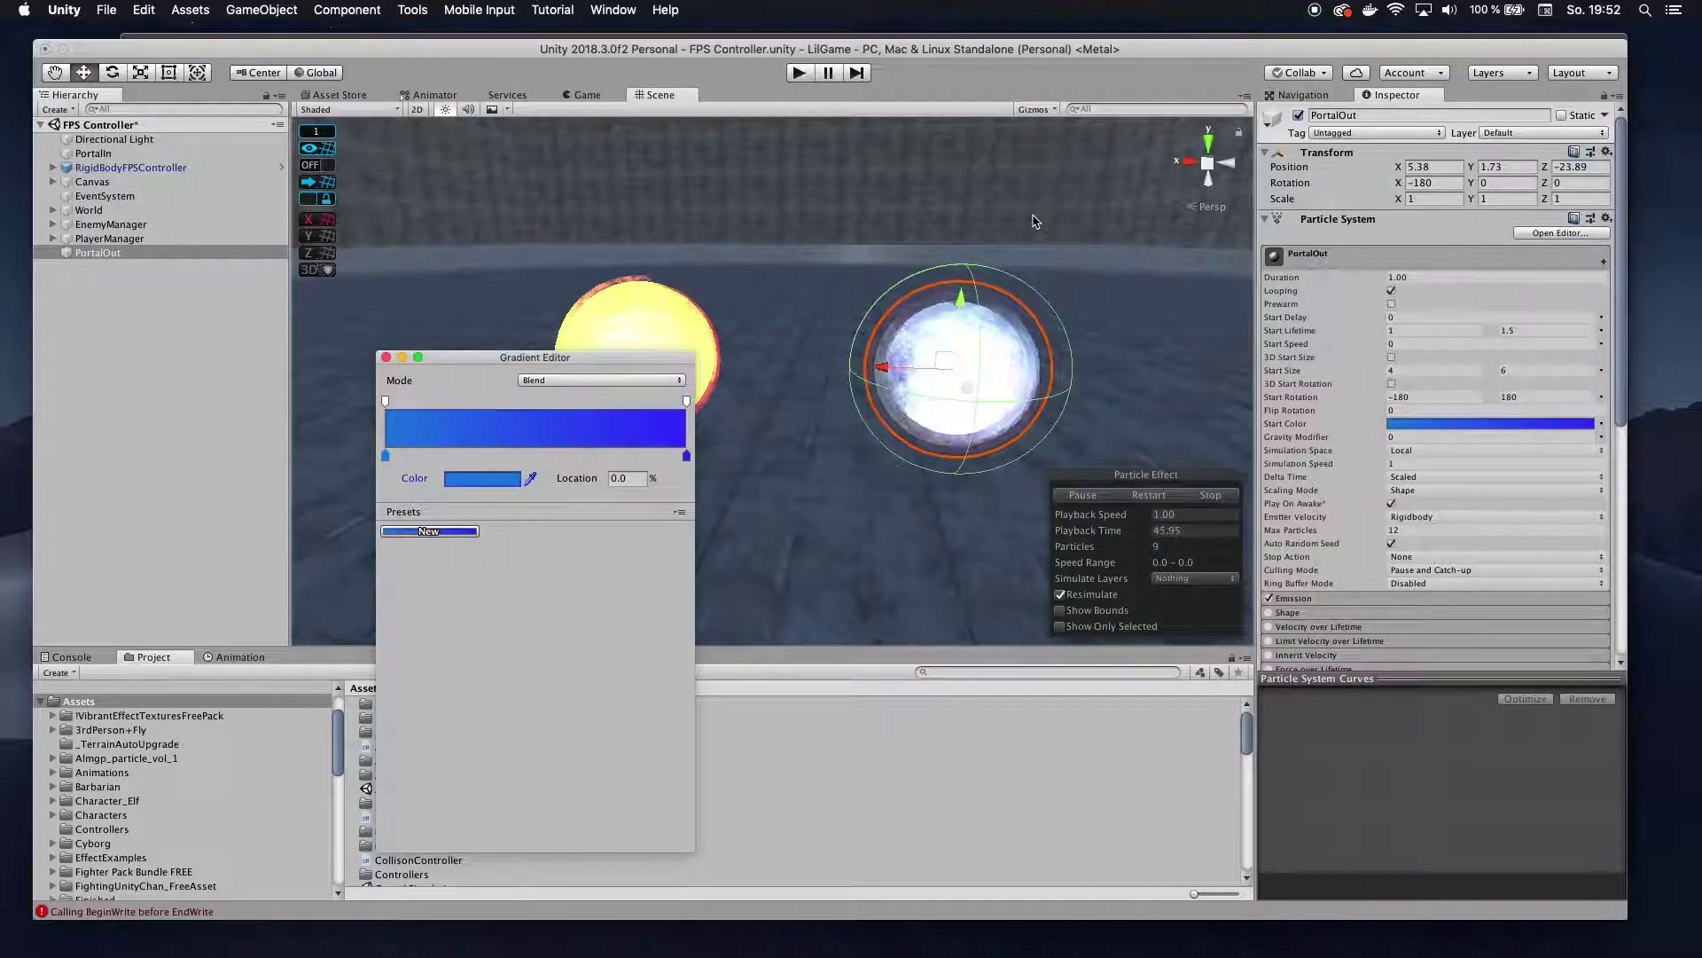
click(386, 357)
Step: Move PortalOut along the X axis much farther away from PortalIn across the arena floor
drag(882, 366, 1083, 368)
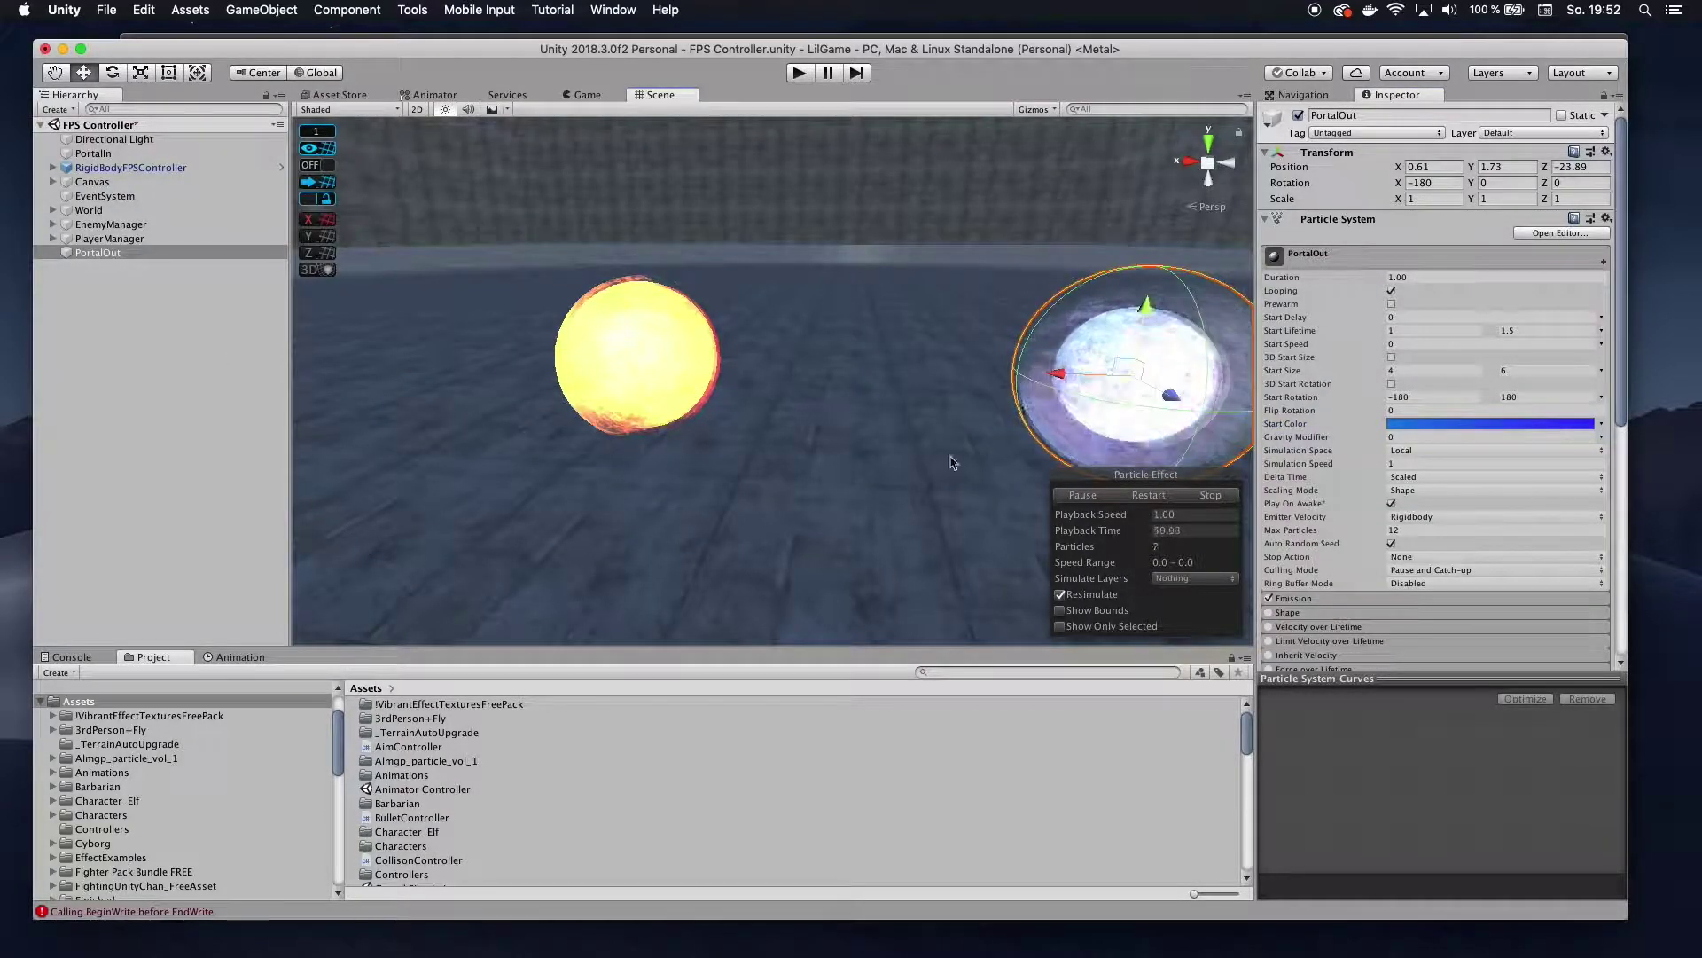
mouse_move(896, 486)
right_down()
mouse_move(976, 500)
mouse_move(833, 487)
mouse_move(893, 491)
mouse_move(876, 484)
right_up()
key(s)
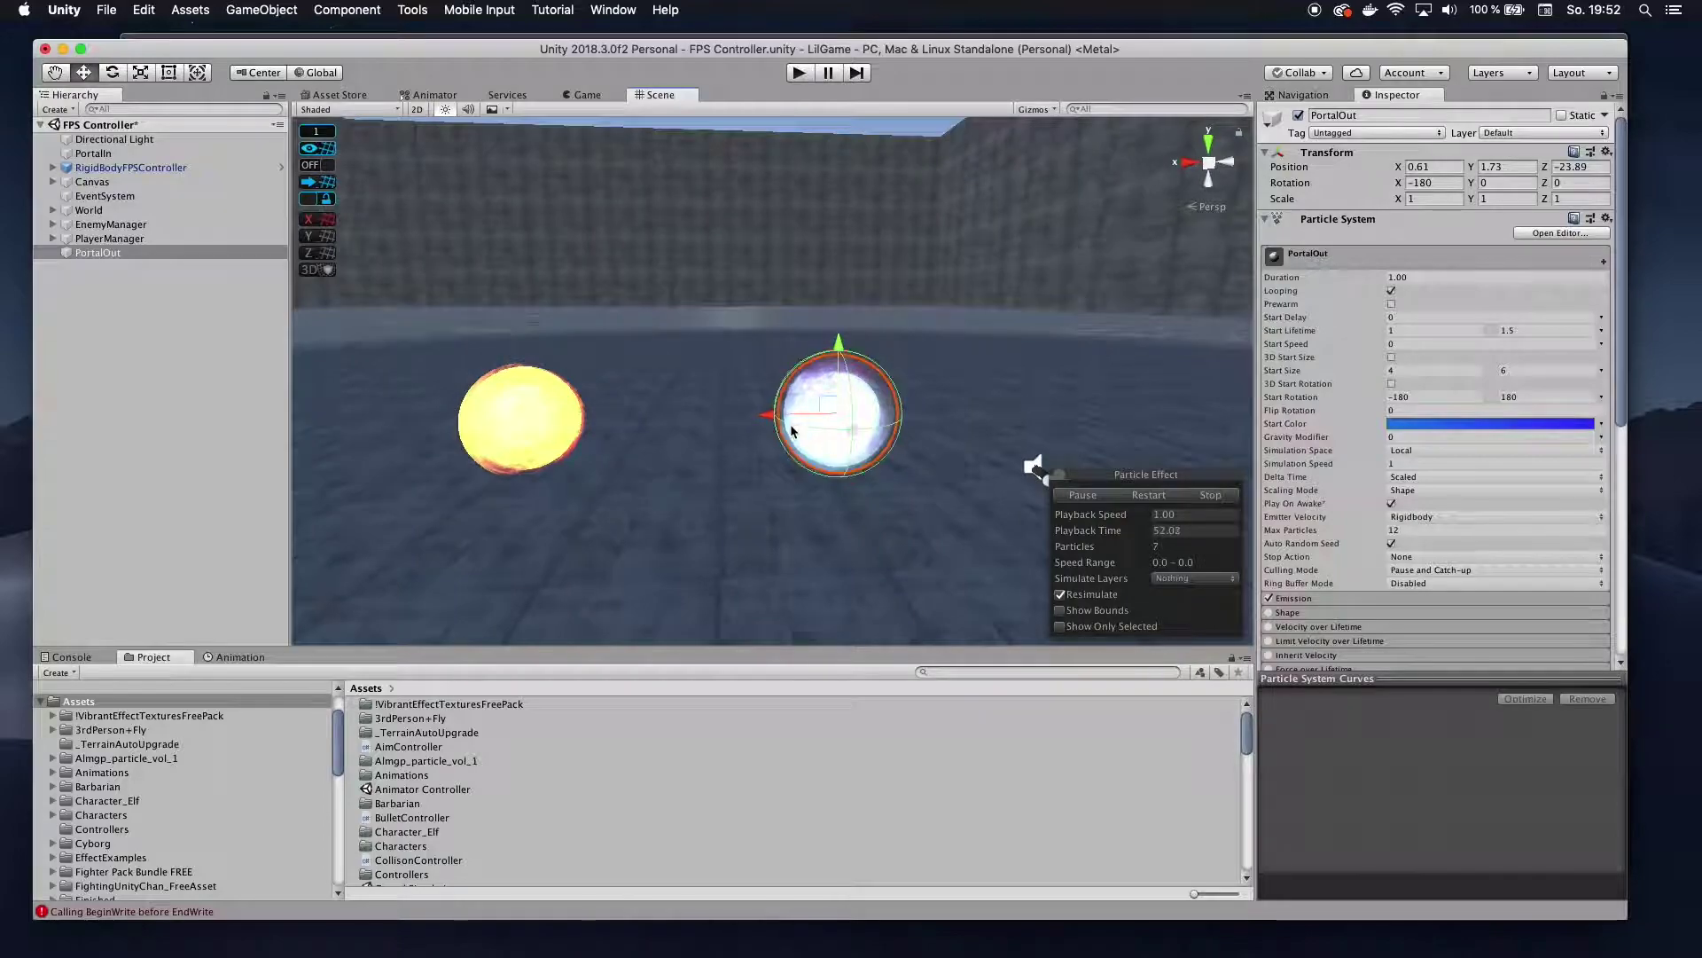
drag(768, 414, 1396, 399)
key(s)
right_drag(991, 426, 1038, 415)
drag(1107, 420, 969, 425)
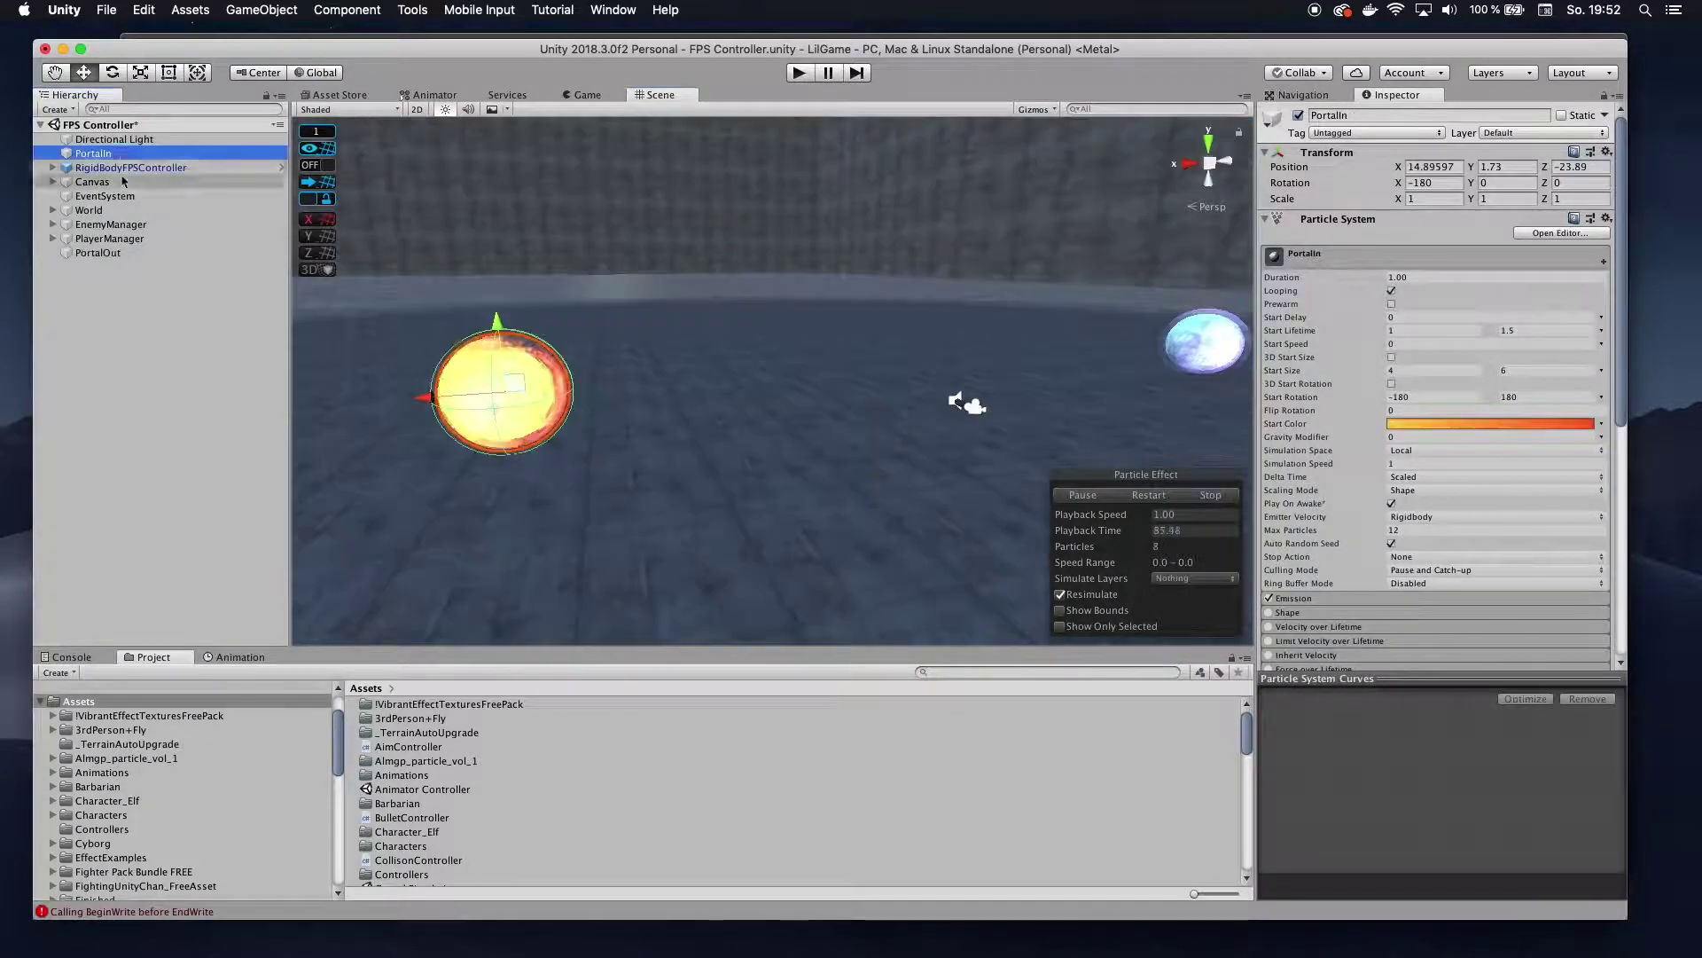
Step: Collapse PortalIn's Particle System settings and add a new script component named PortalController
click(1265, 221)
click(1441, 406)
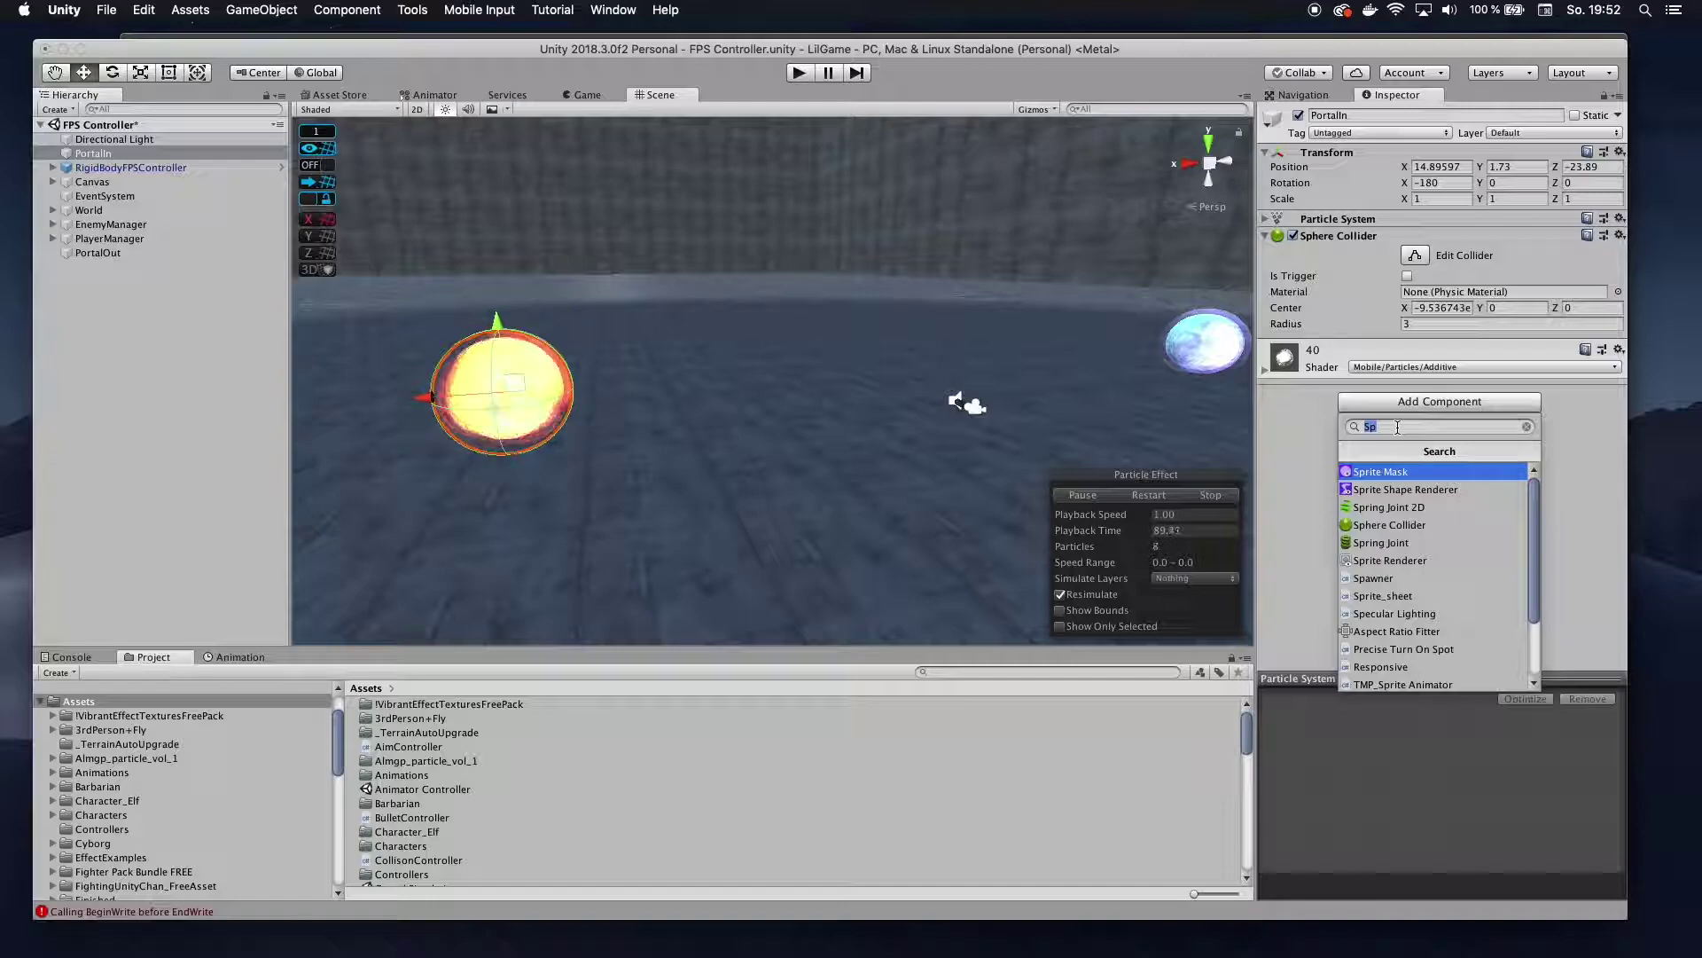
text(Portal)
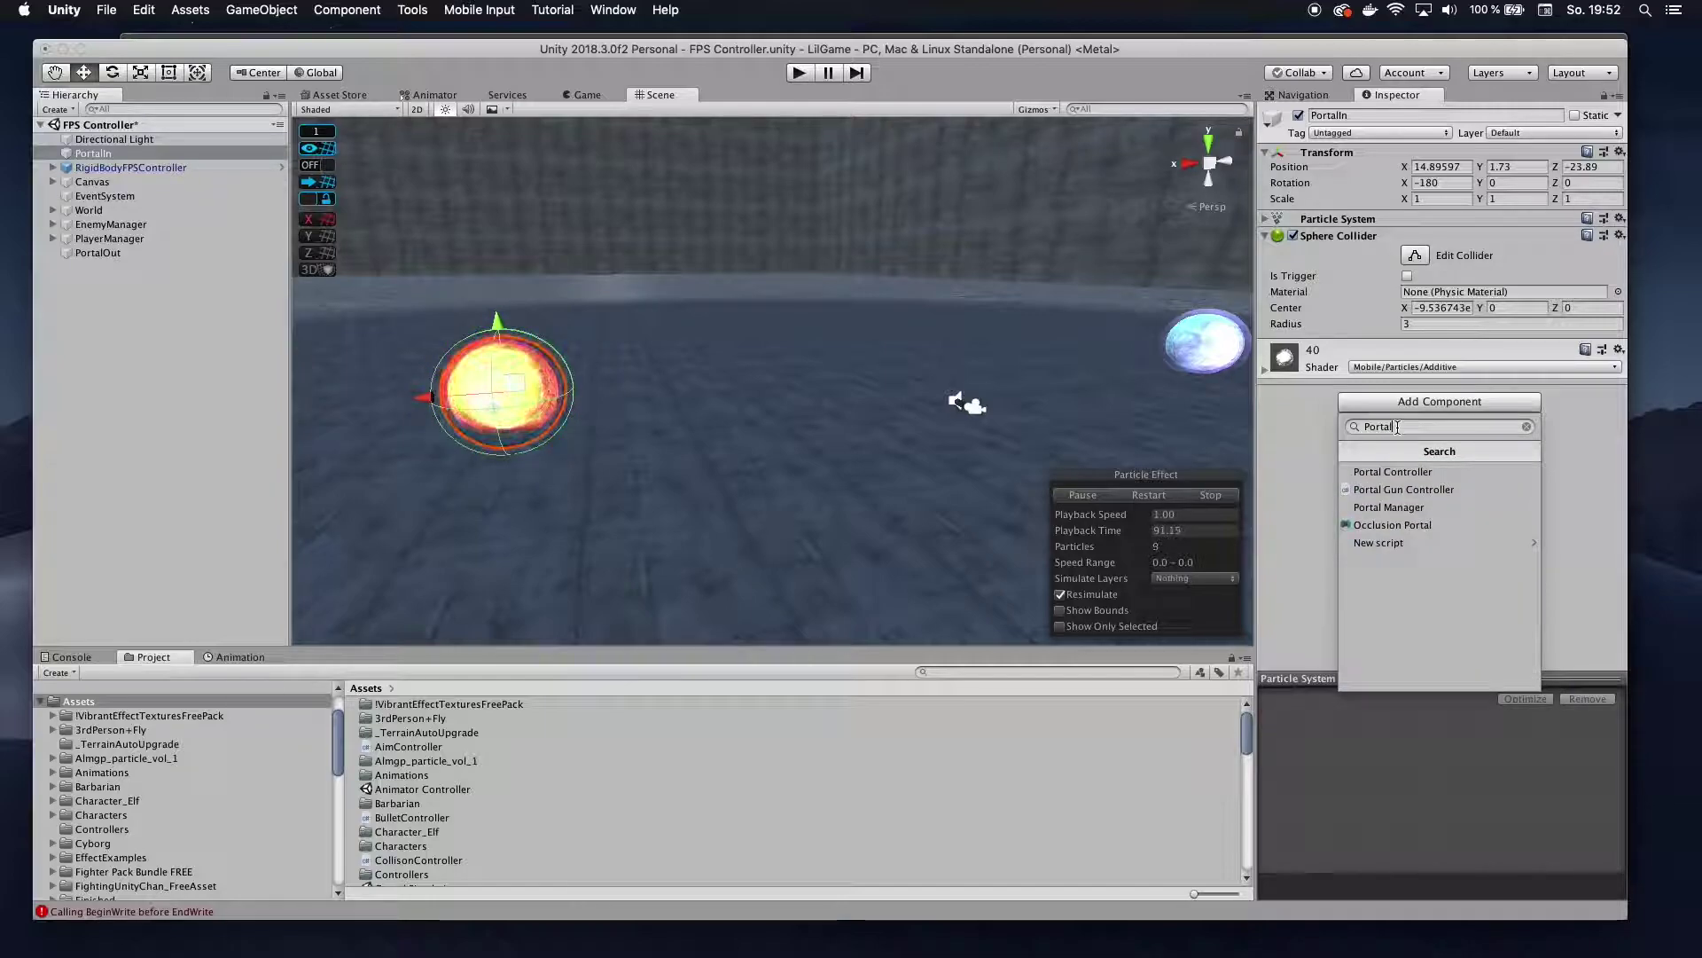
text(Contro)
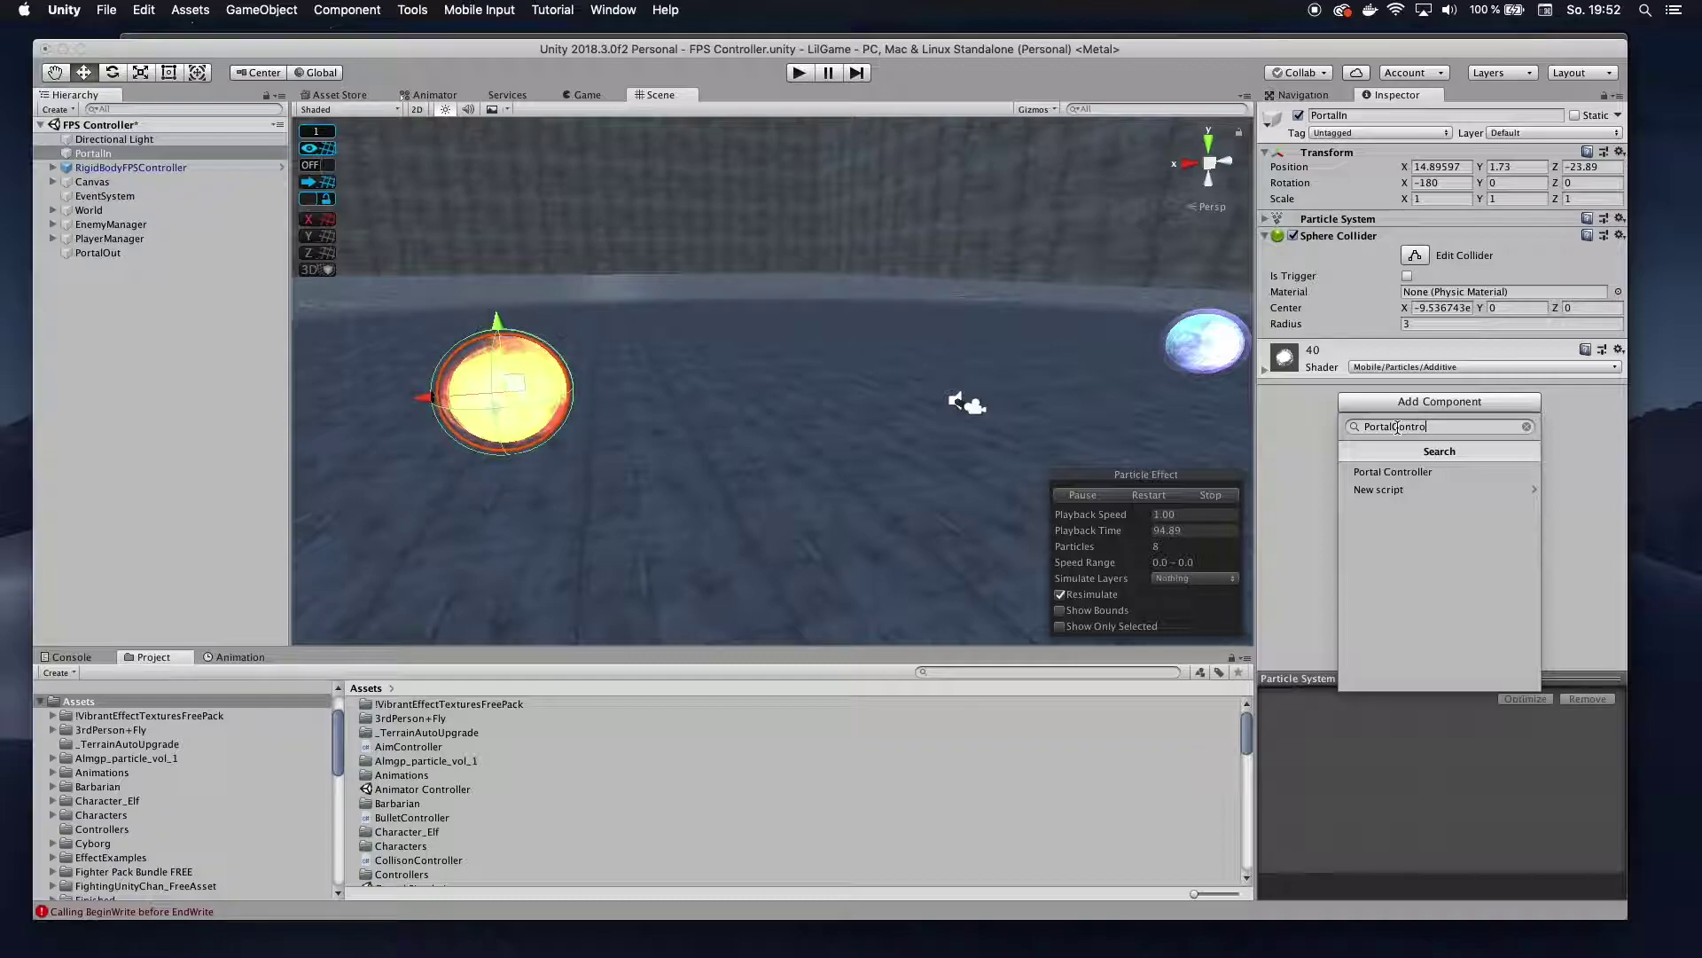
double_click(1397, 428)
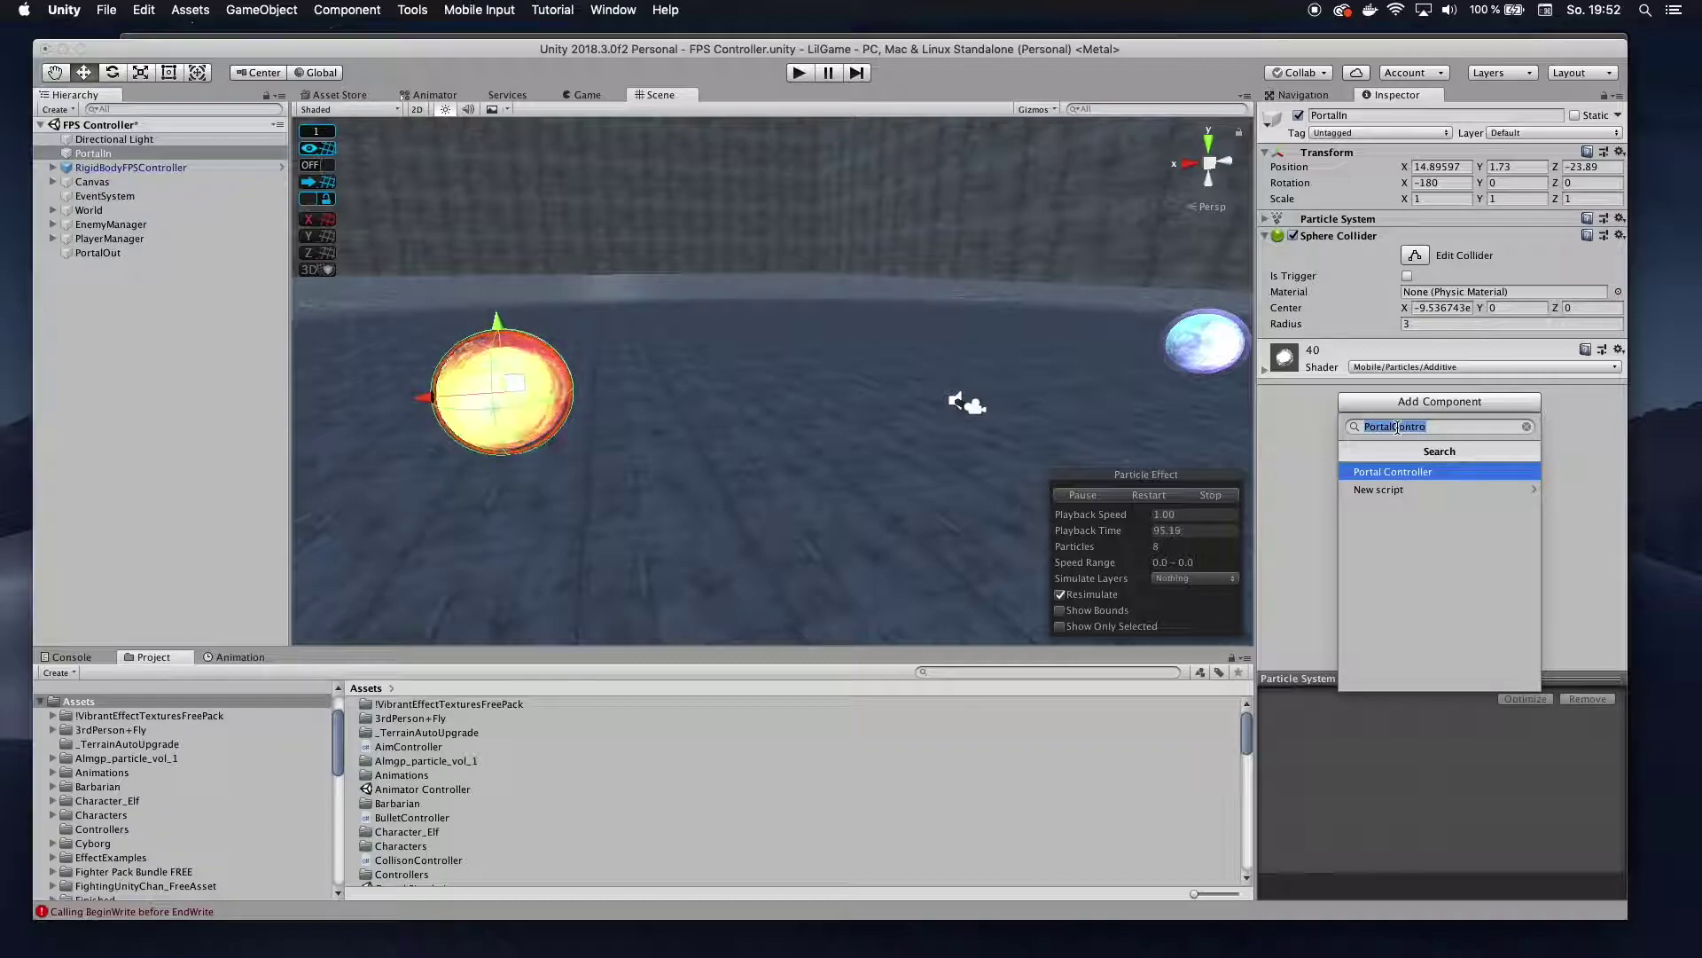
key(Down)
key(Return)
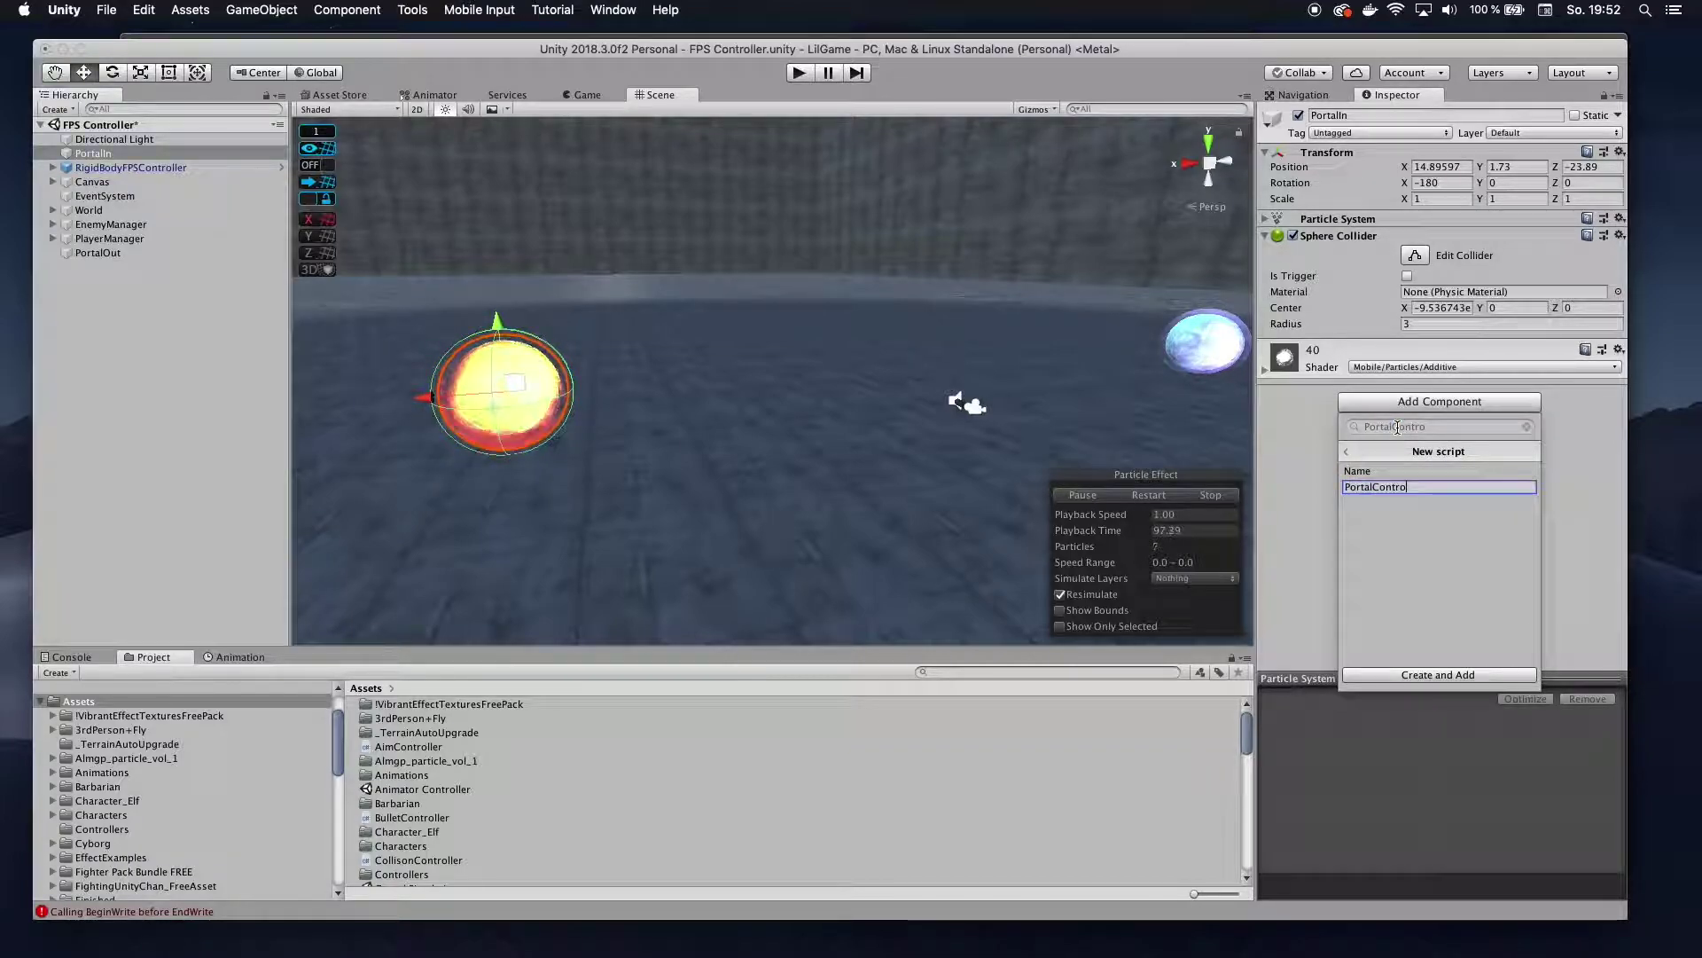
text(ller)
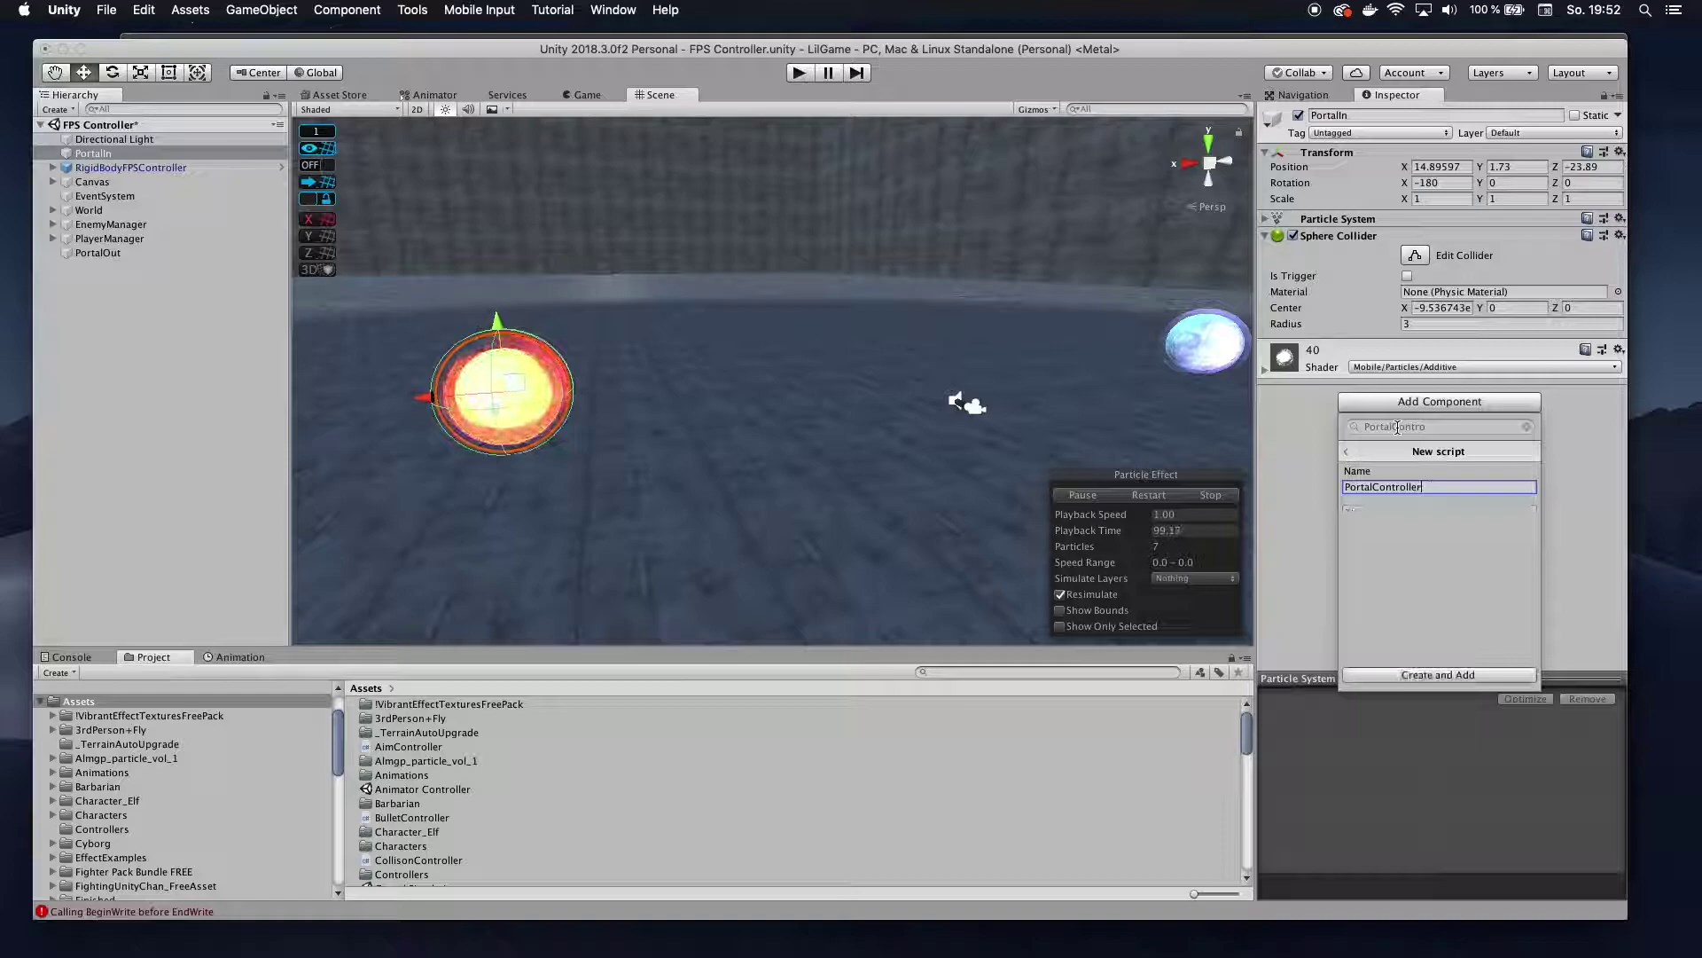
key(Return)
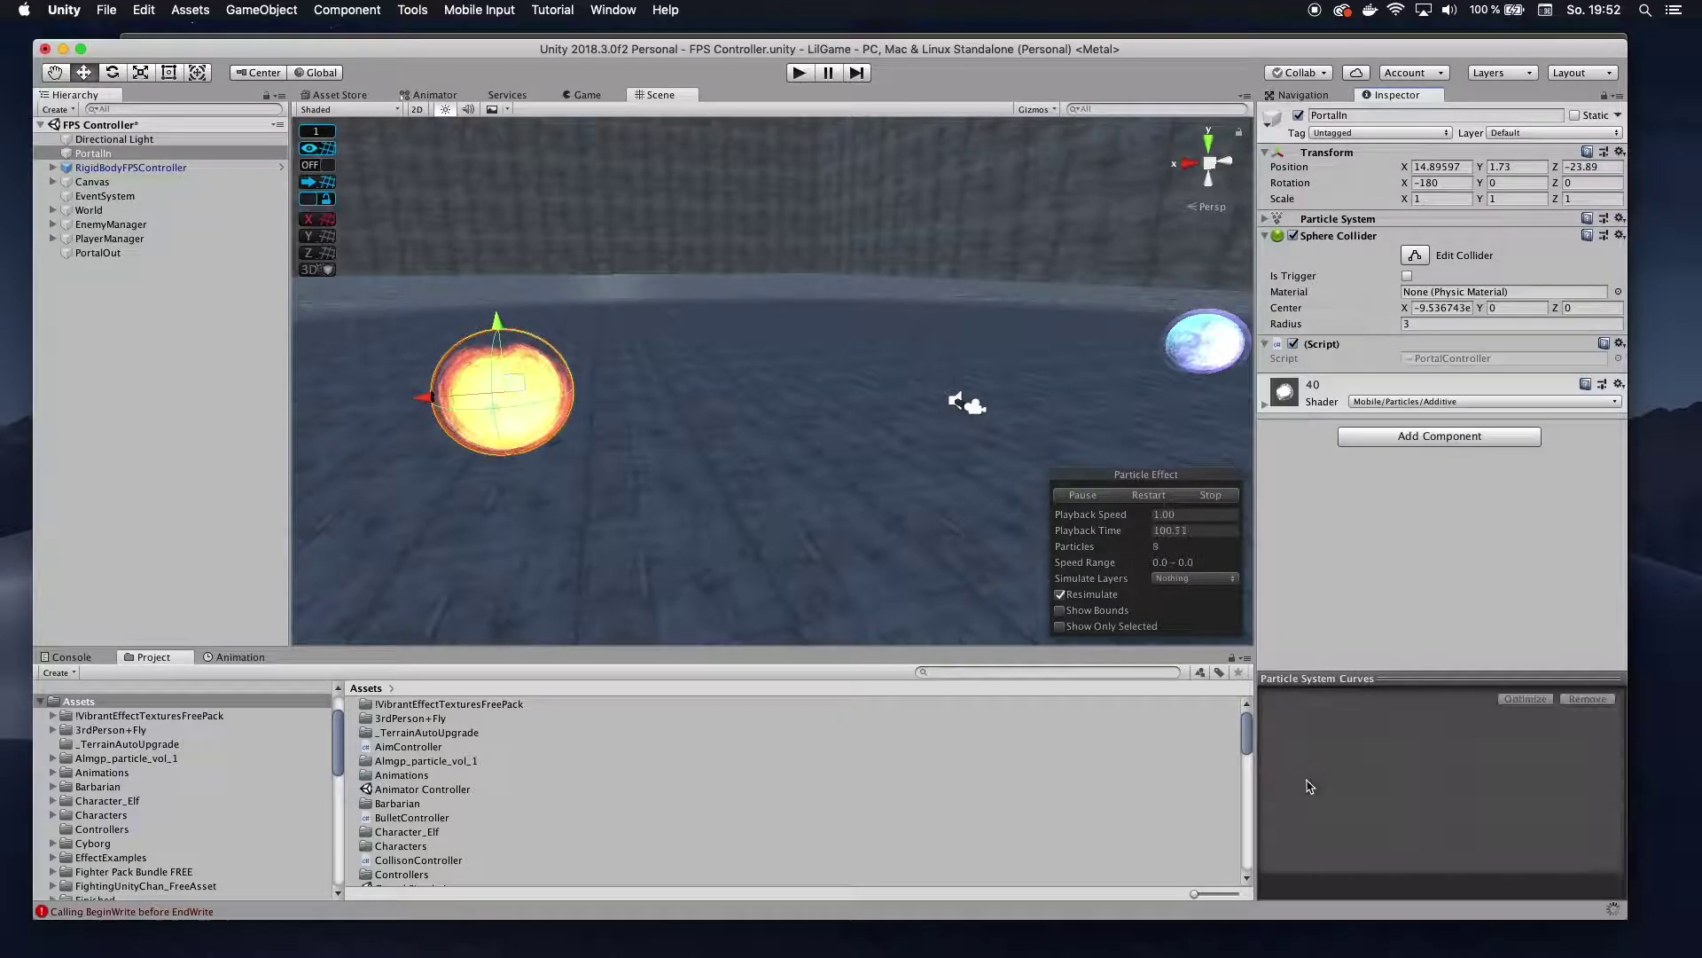
Step: Open the PortalController script for editing in Visual Studio and remove the default Start and Update methods with their comments
click(1619, 343)
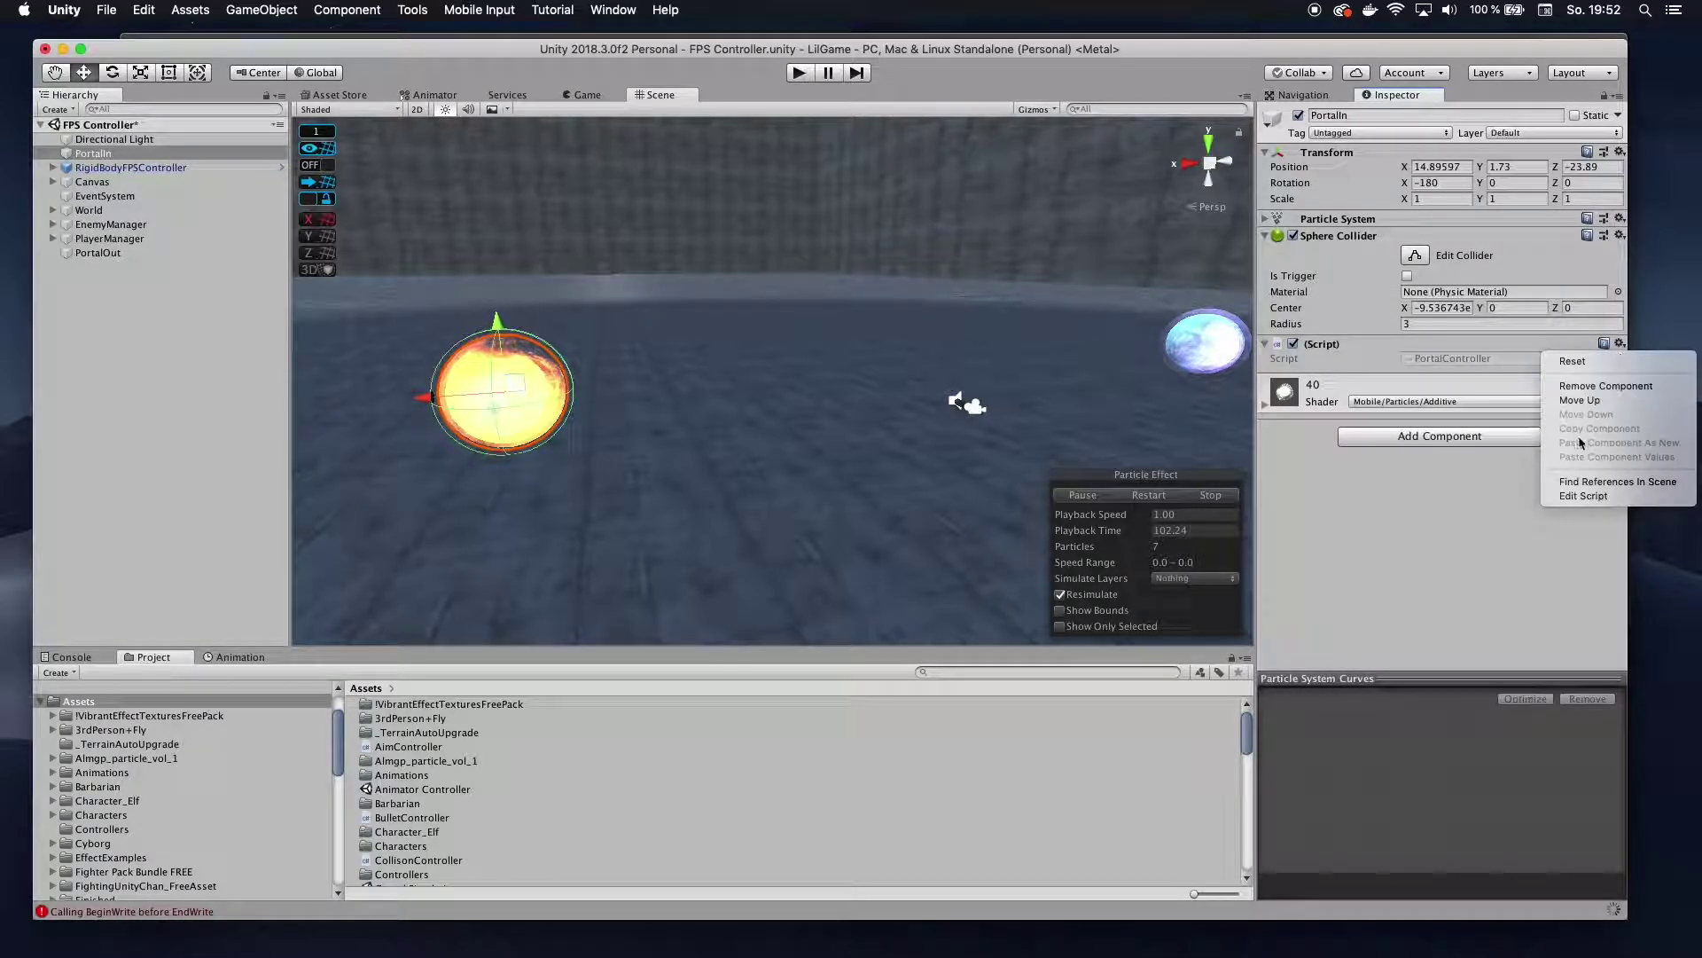
click(1583, 494)
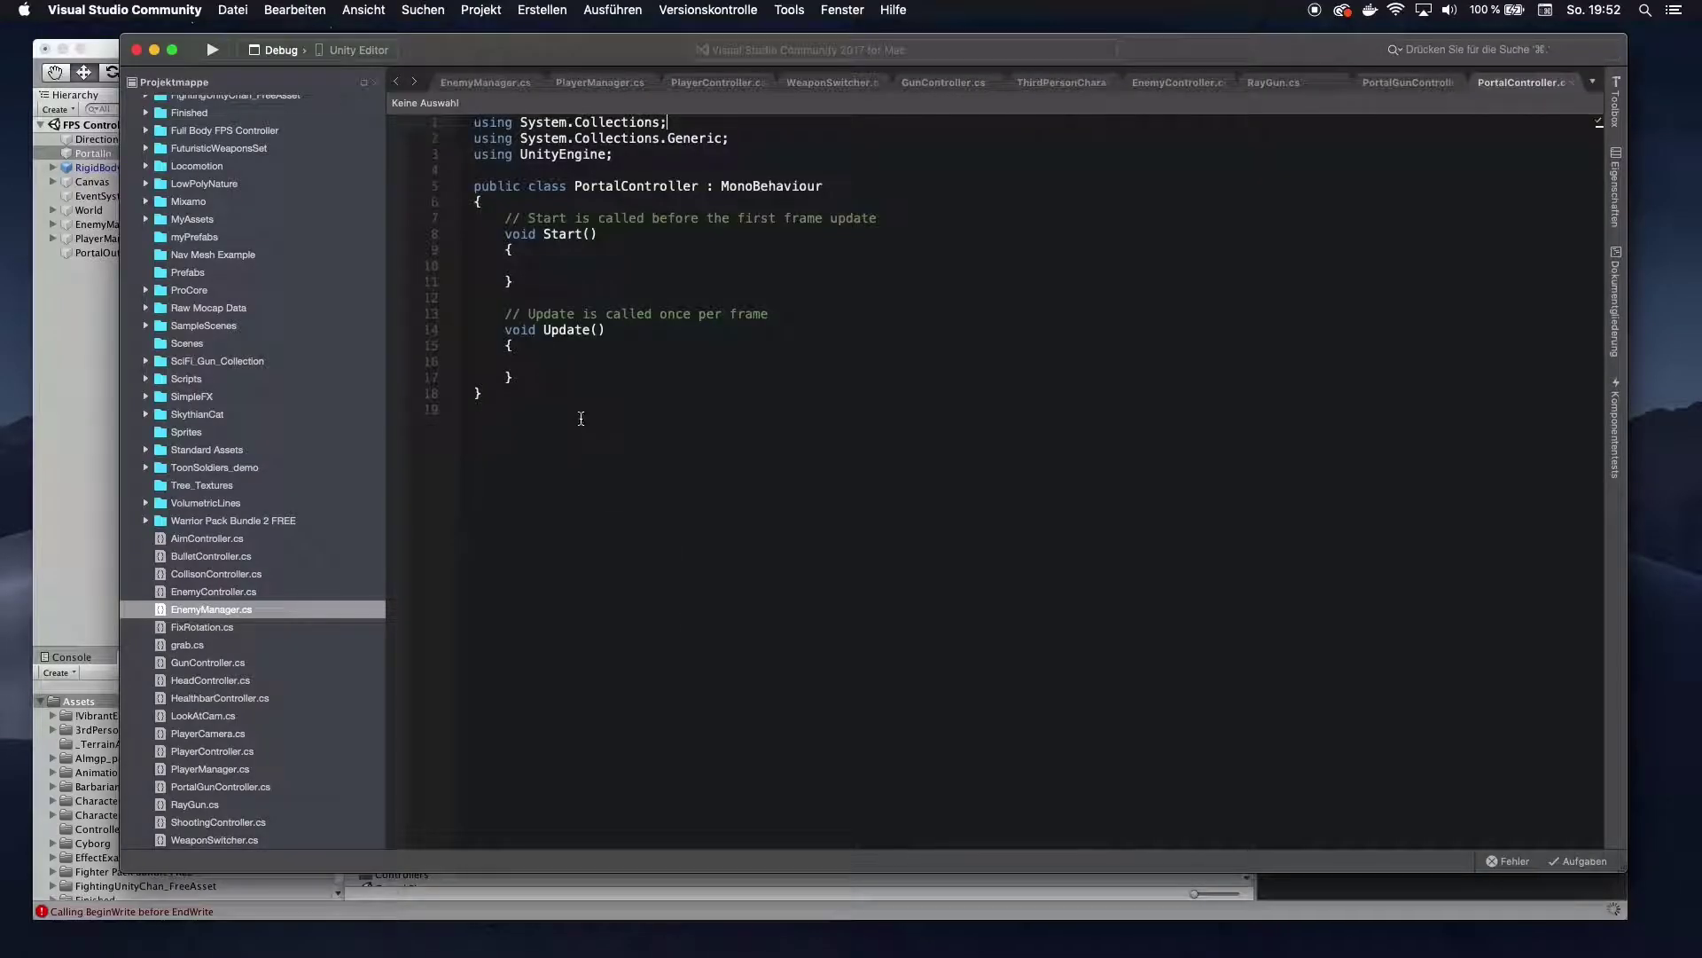
drag(528, 378, 483, 226)
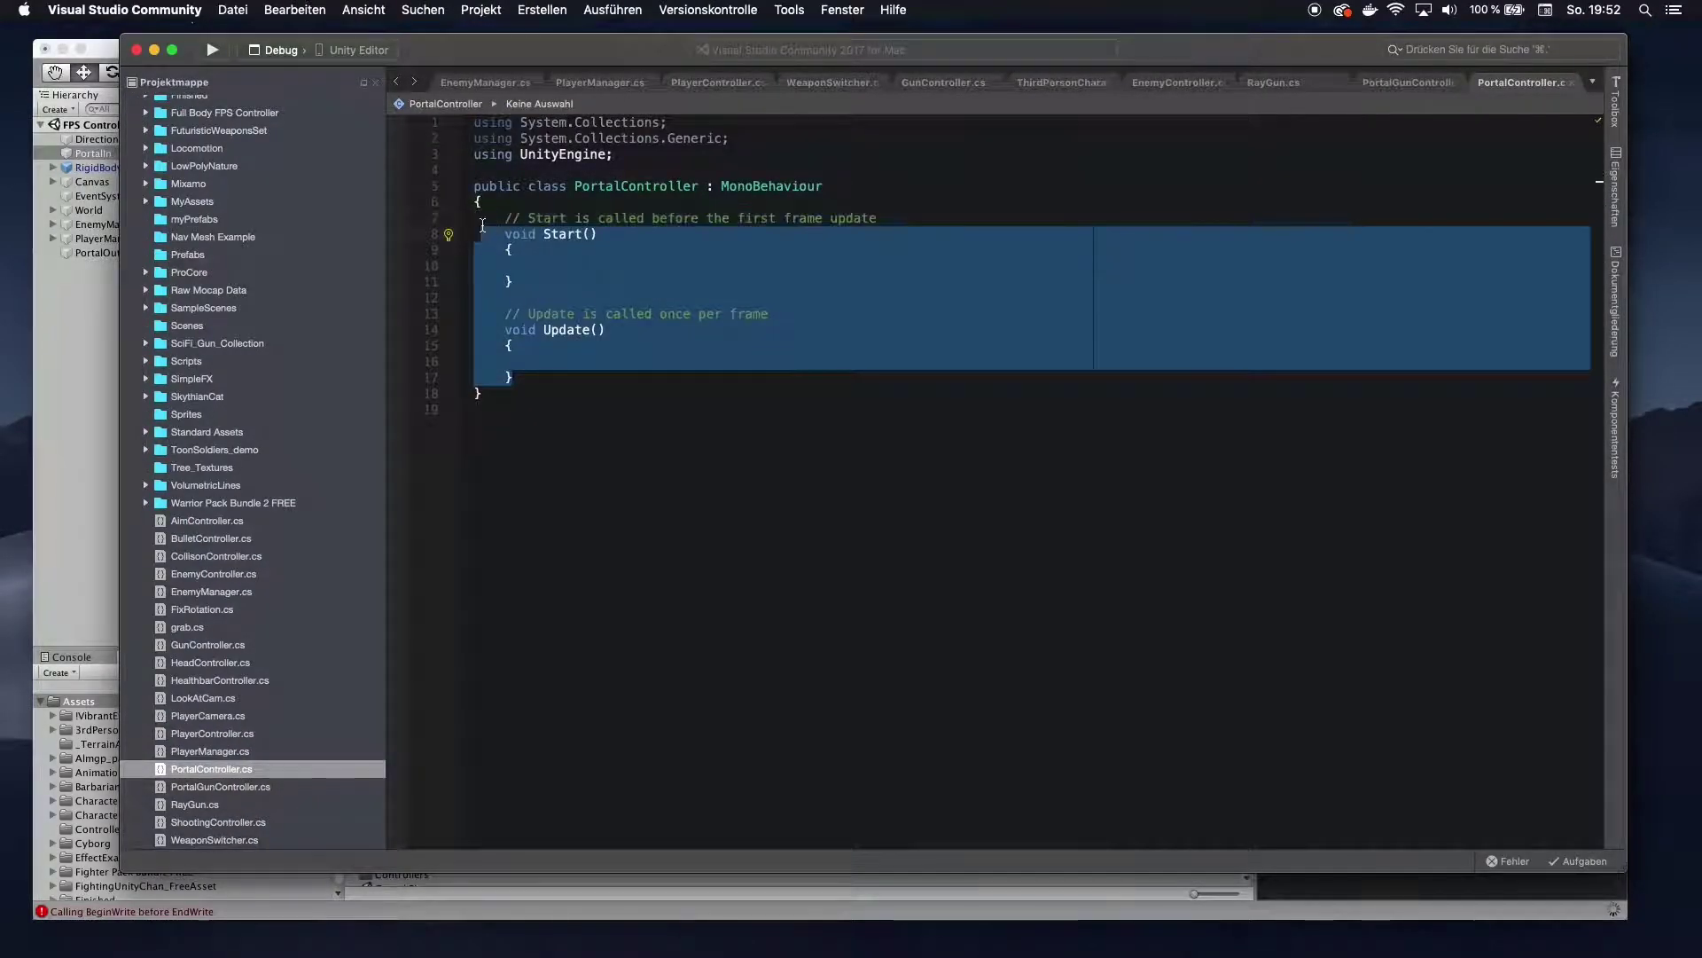
key(BackSpace)
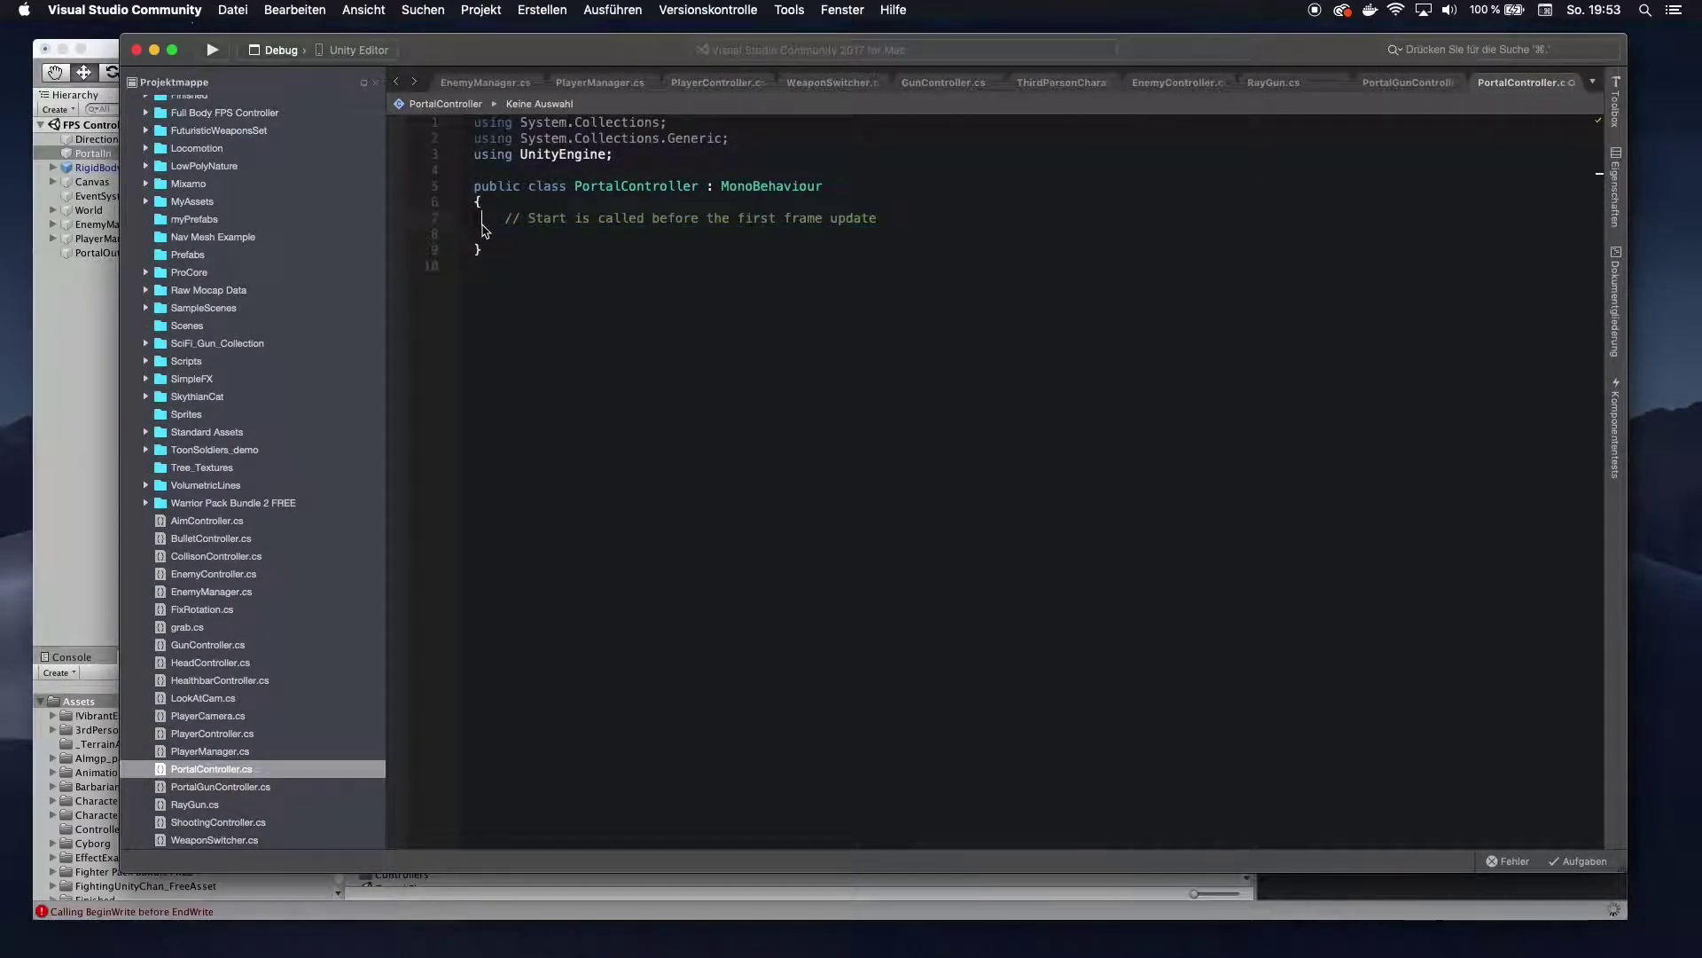
key(shift+super+Right)
key(BackSpace)
key(BackSpace)
Step: Declare a public GameObject field named m_PortalOut in the PortalController class
text(pub)
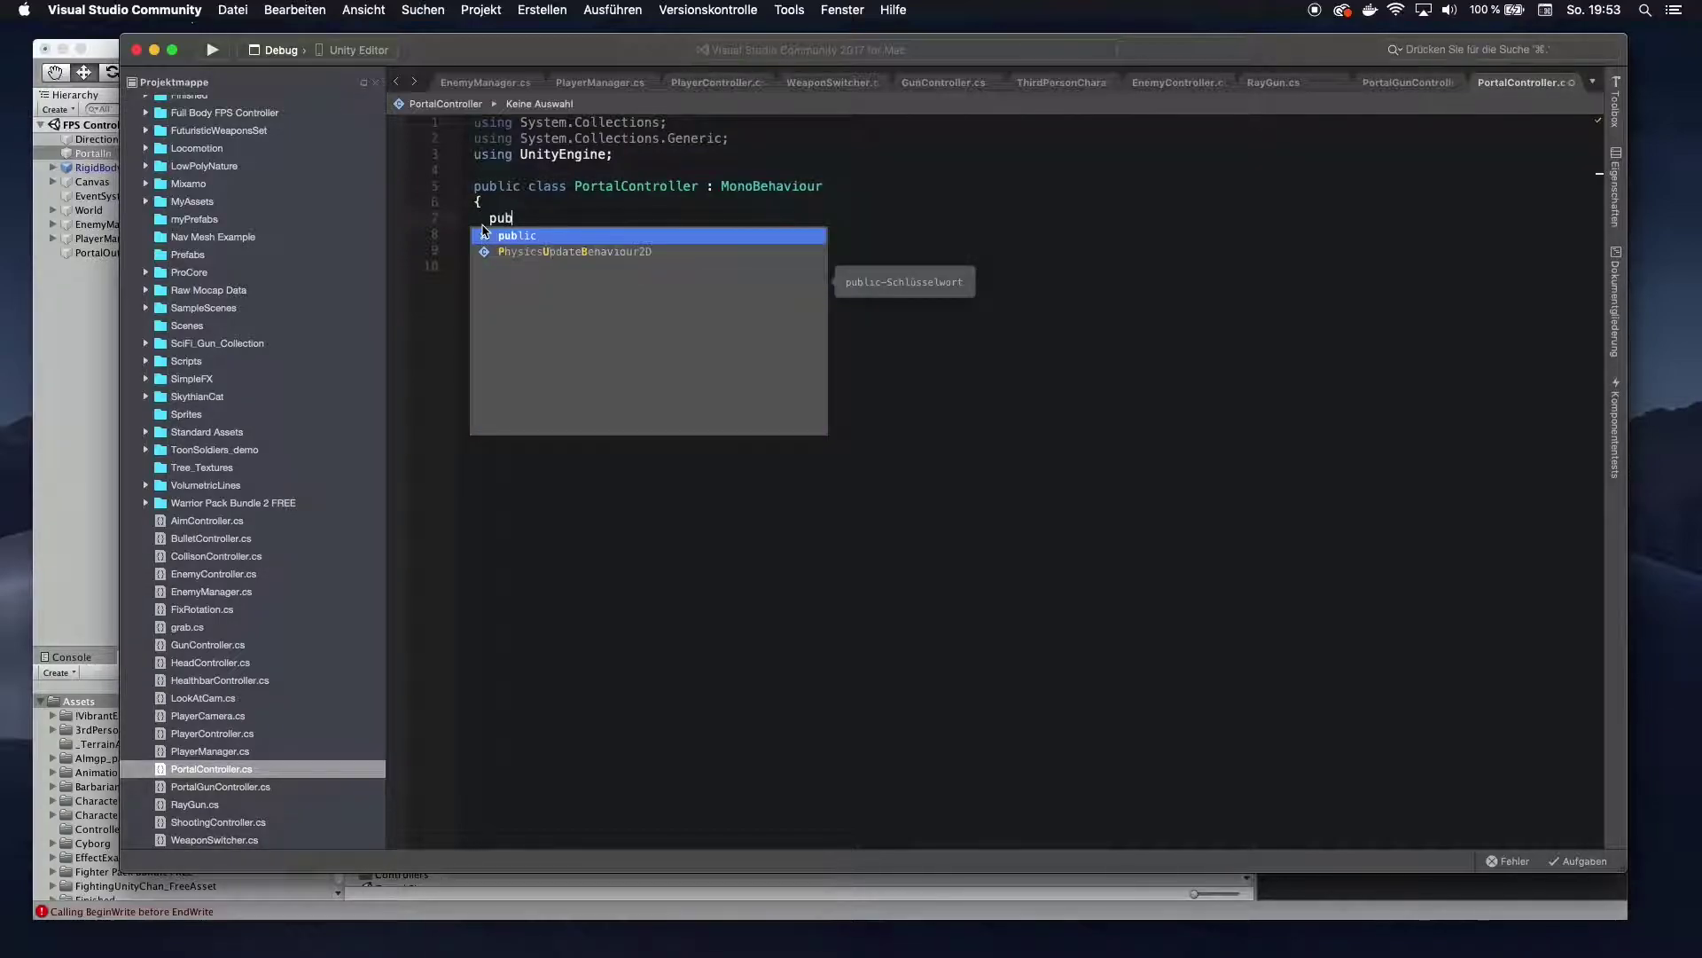
text(lic GameObject m:)
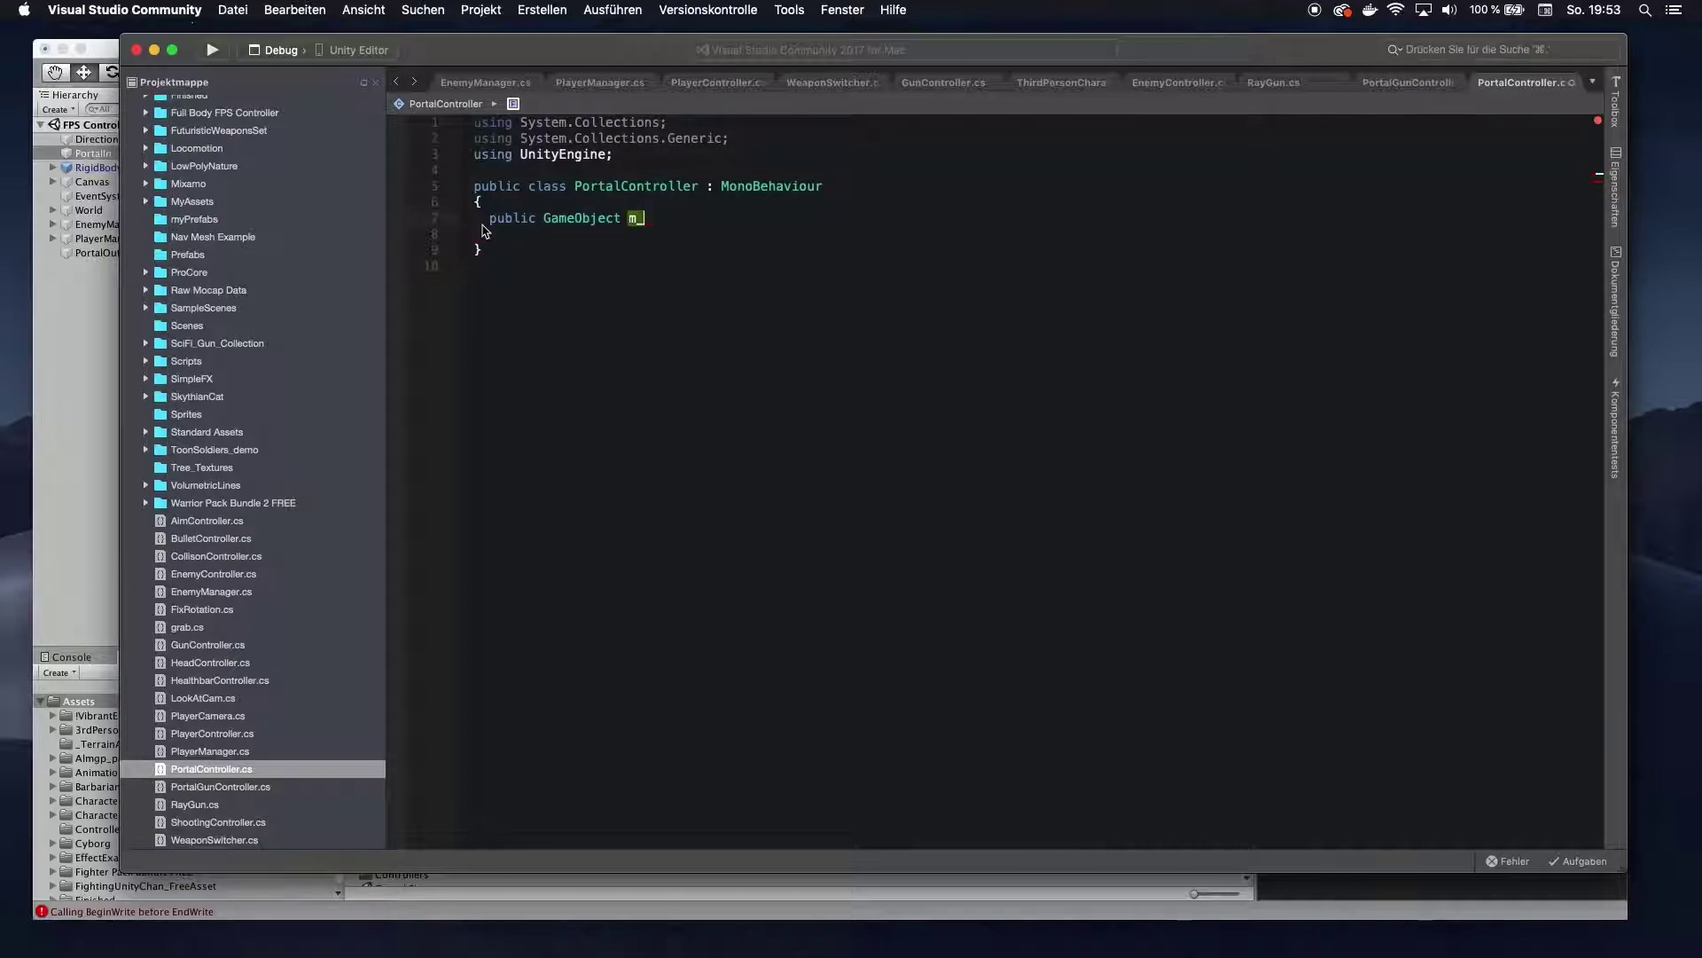
text(Poer)
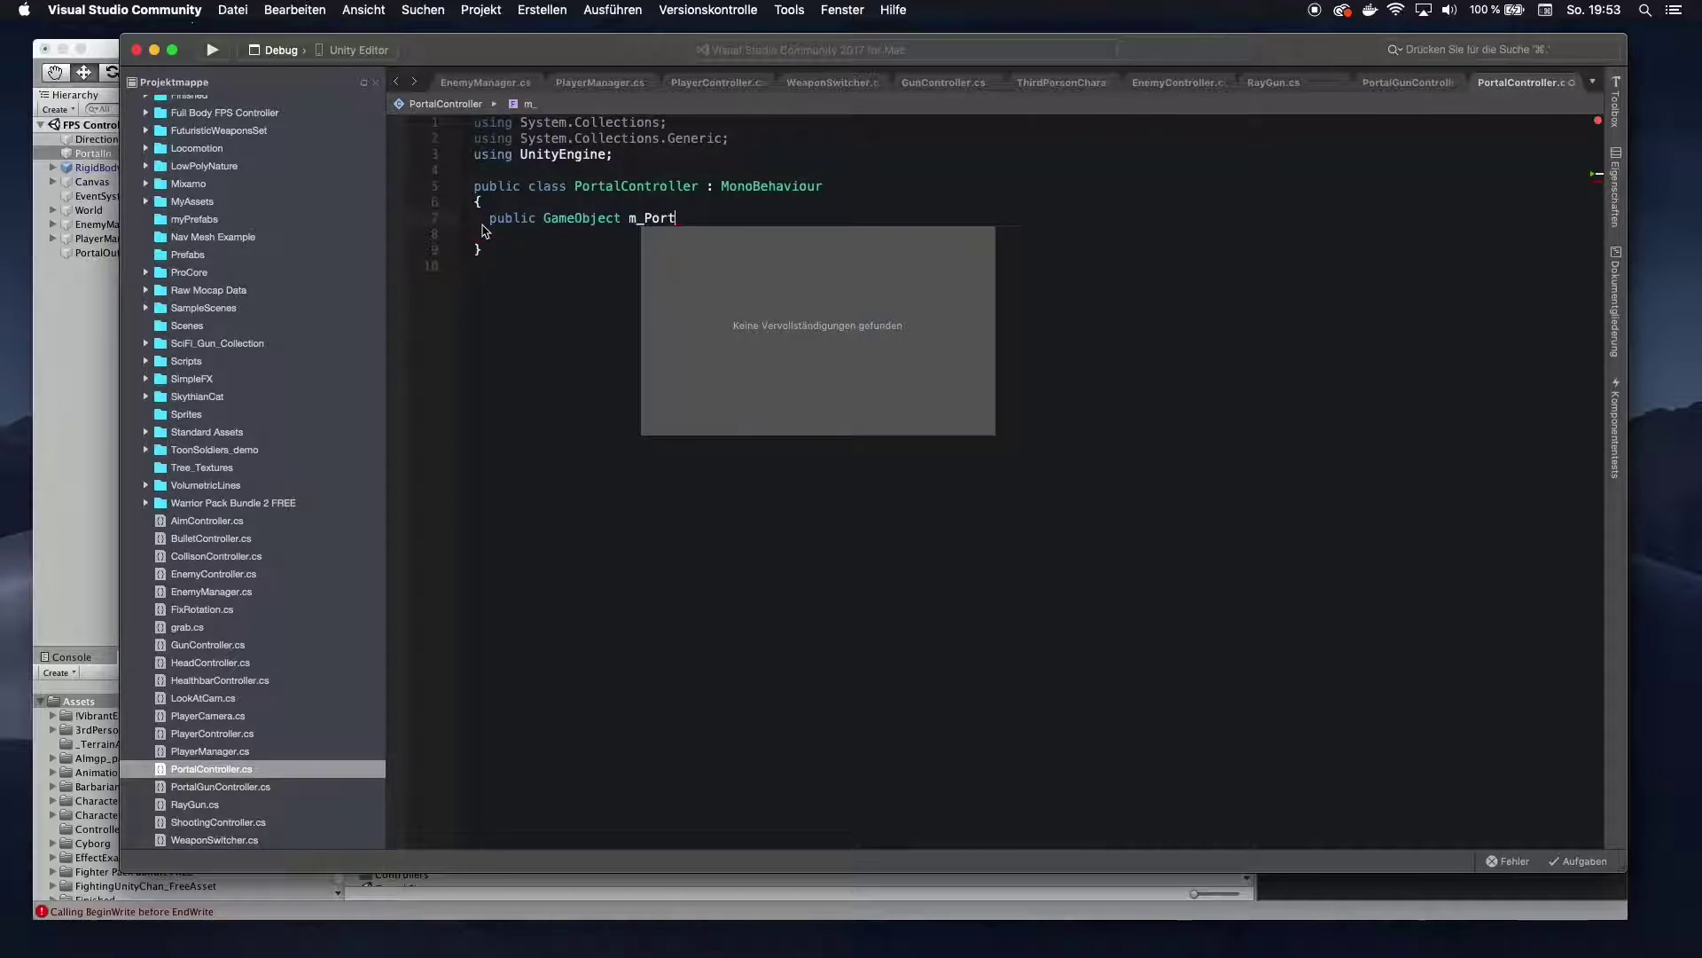
text(Out;)
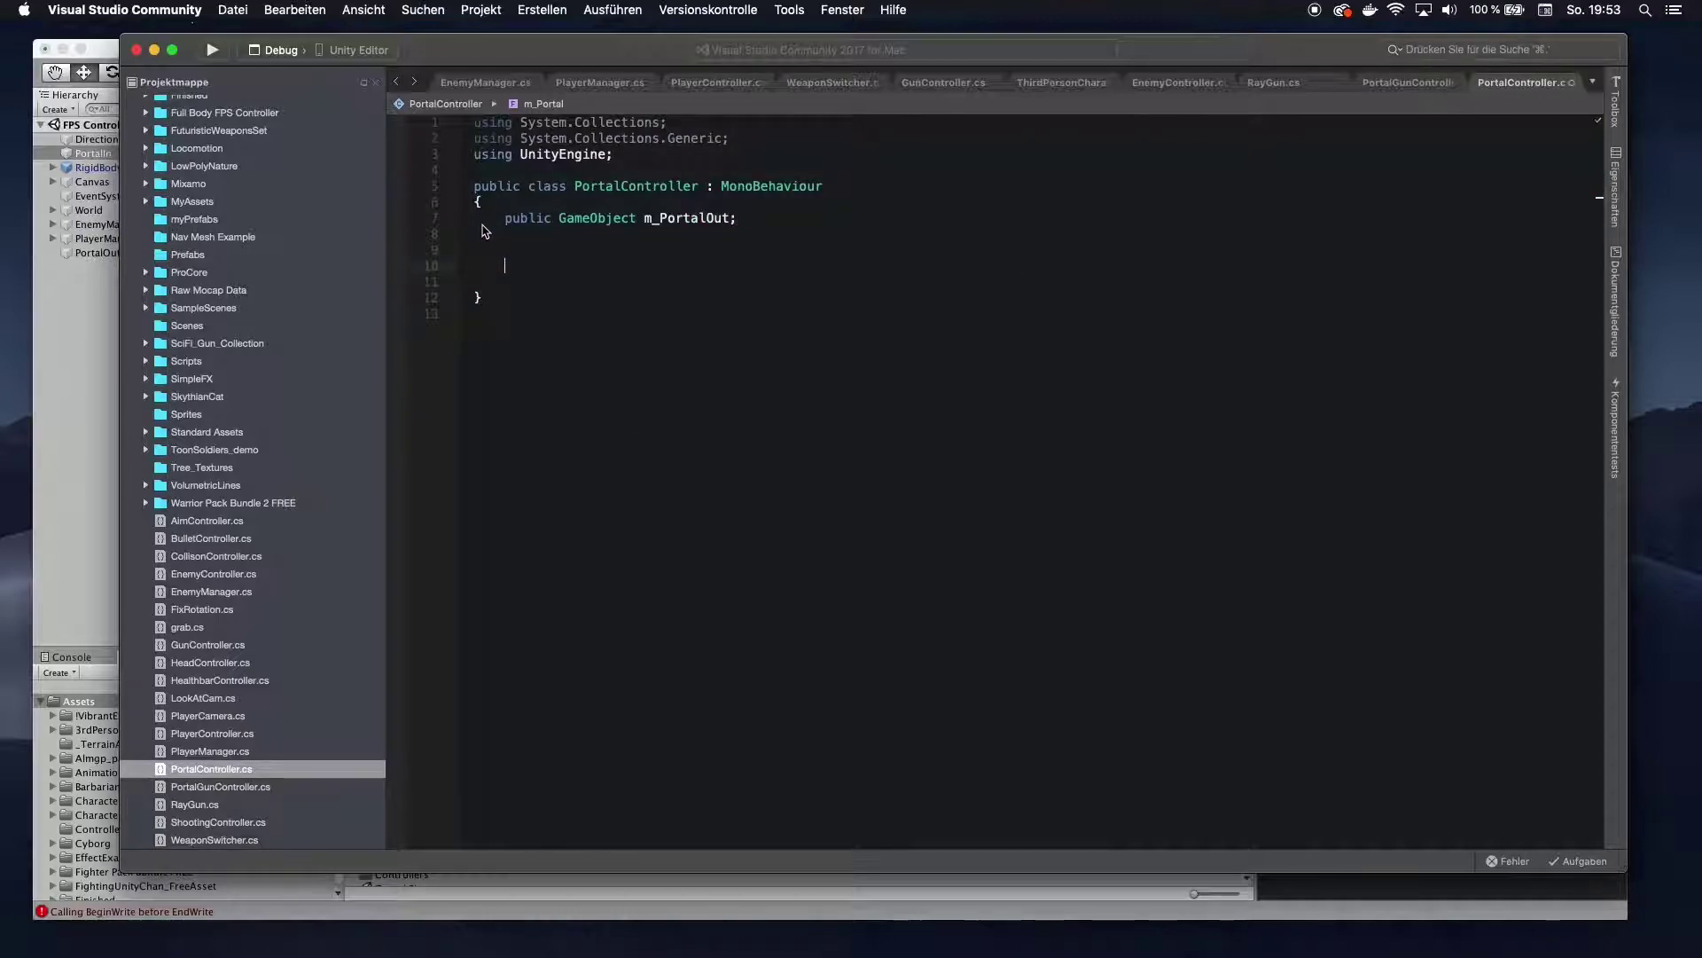
Step: Add a private OnCollisionEnter(Collision collision) method below the m_PortalOut field
text(OnCol)
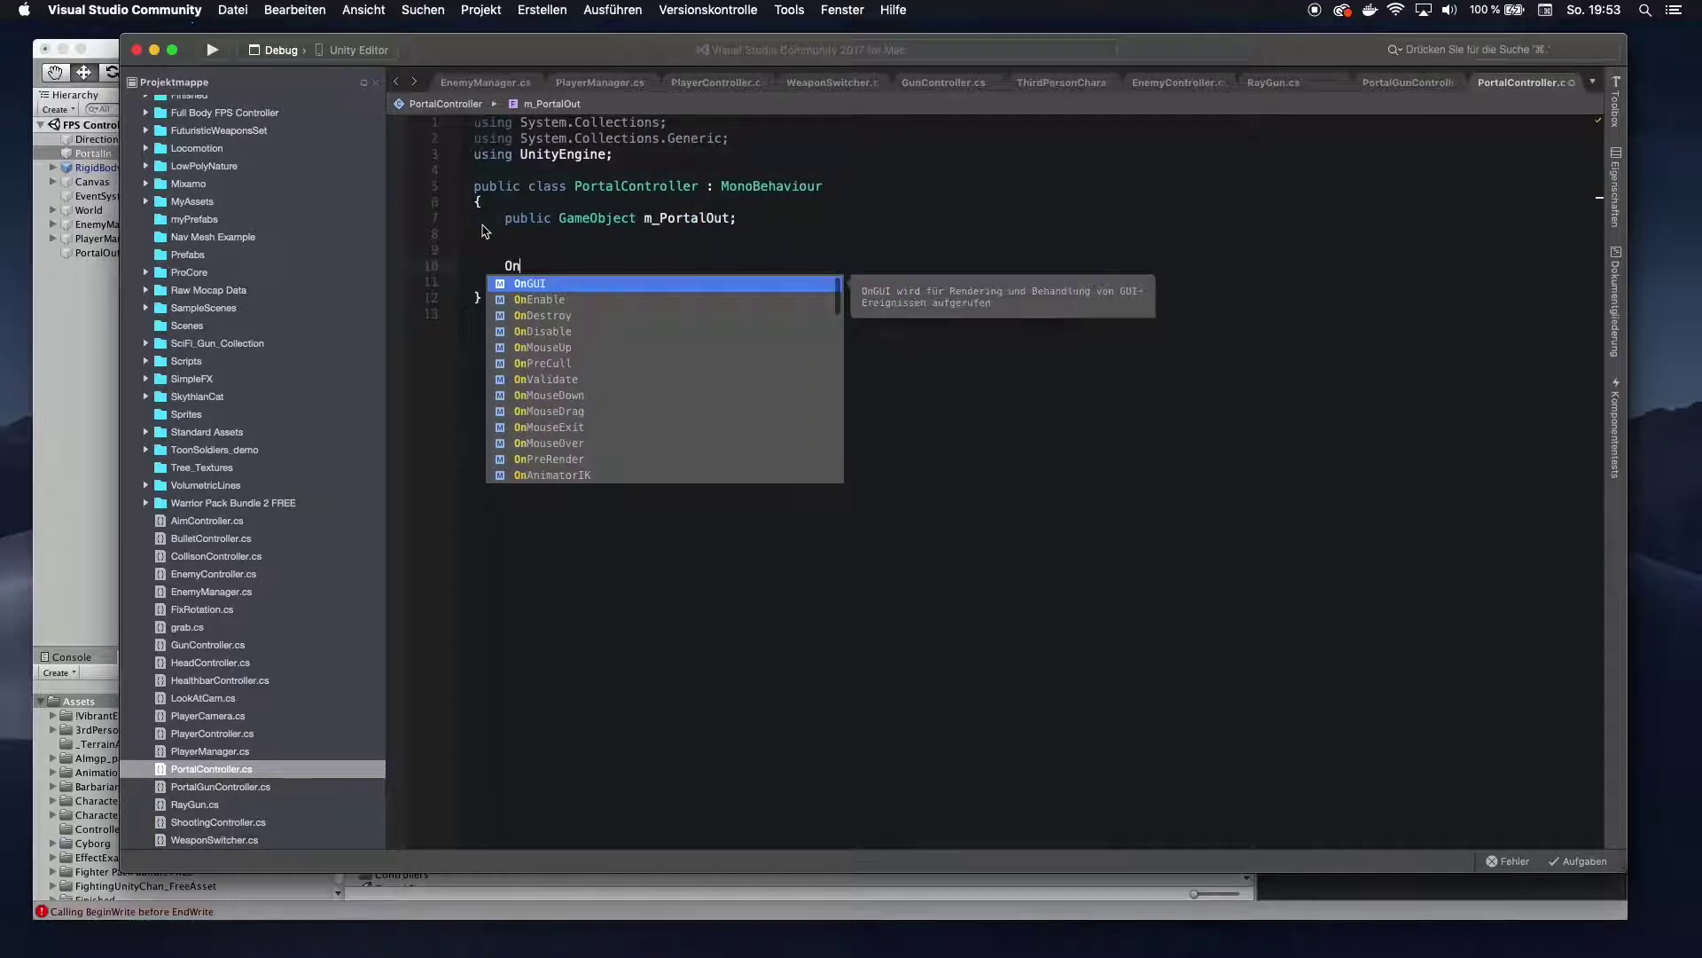
key(Down)
key(Down)
key(Return)
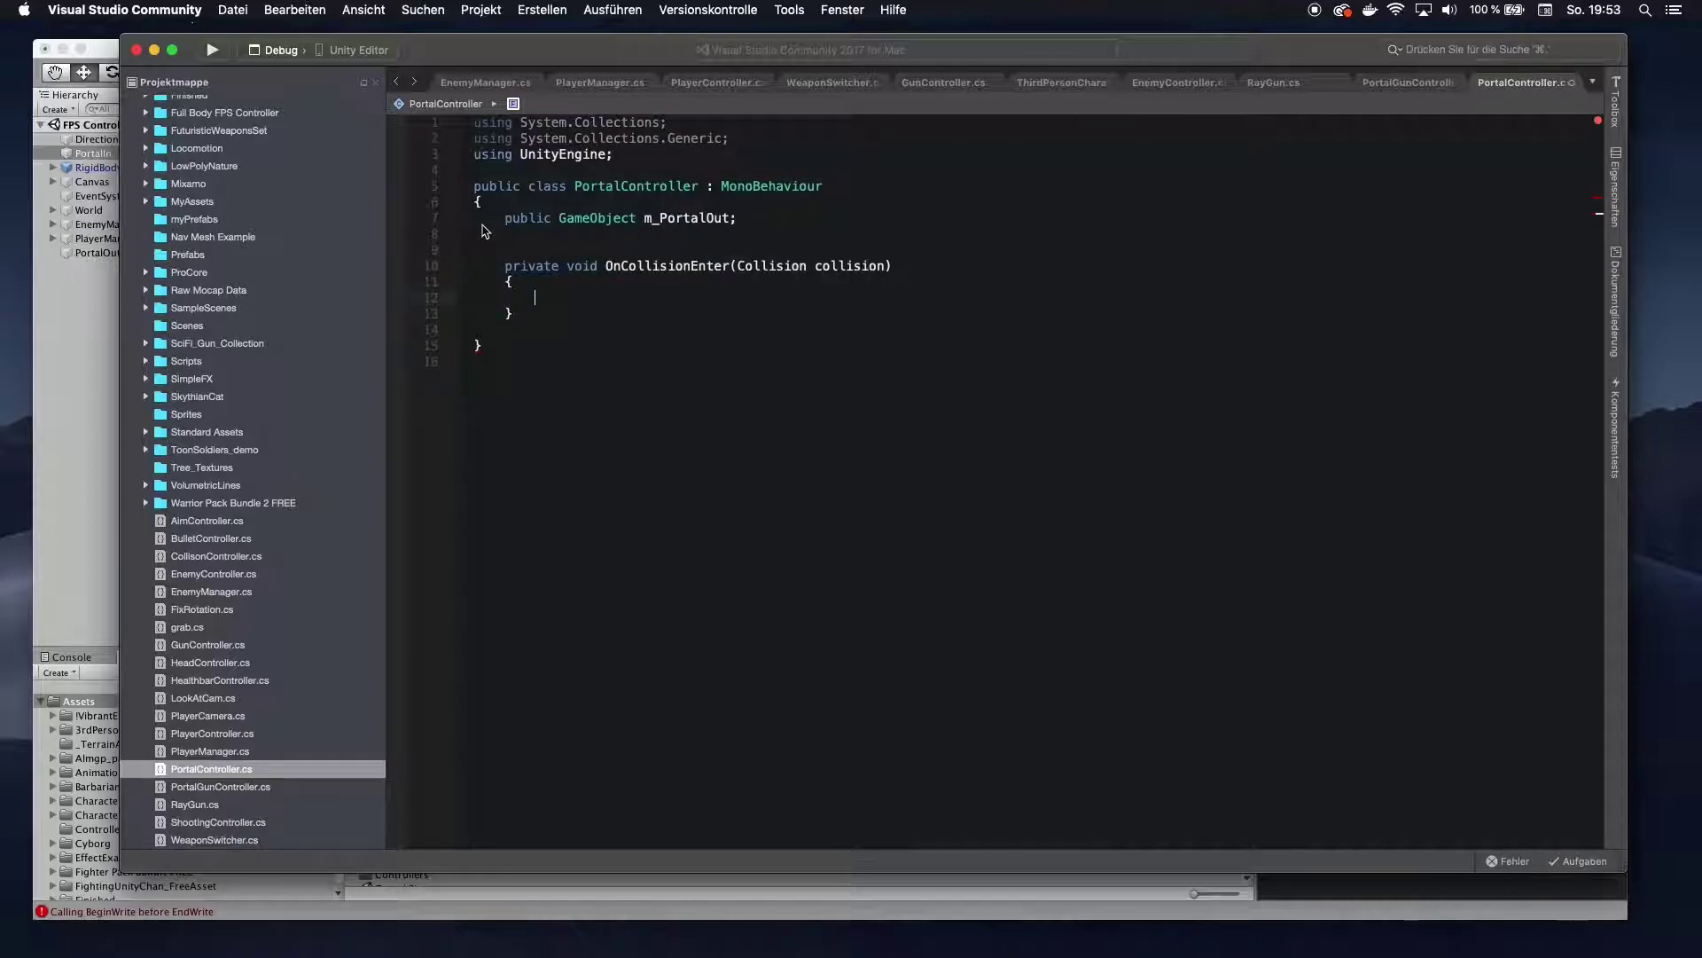
Step: Begin an assignment to collision.gameObject.transform.position inside OnCollisionEnter
text(colli)
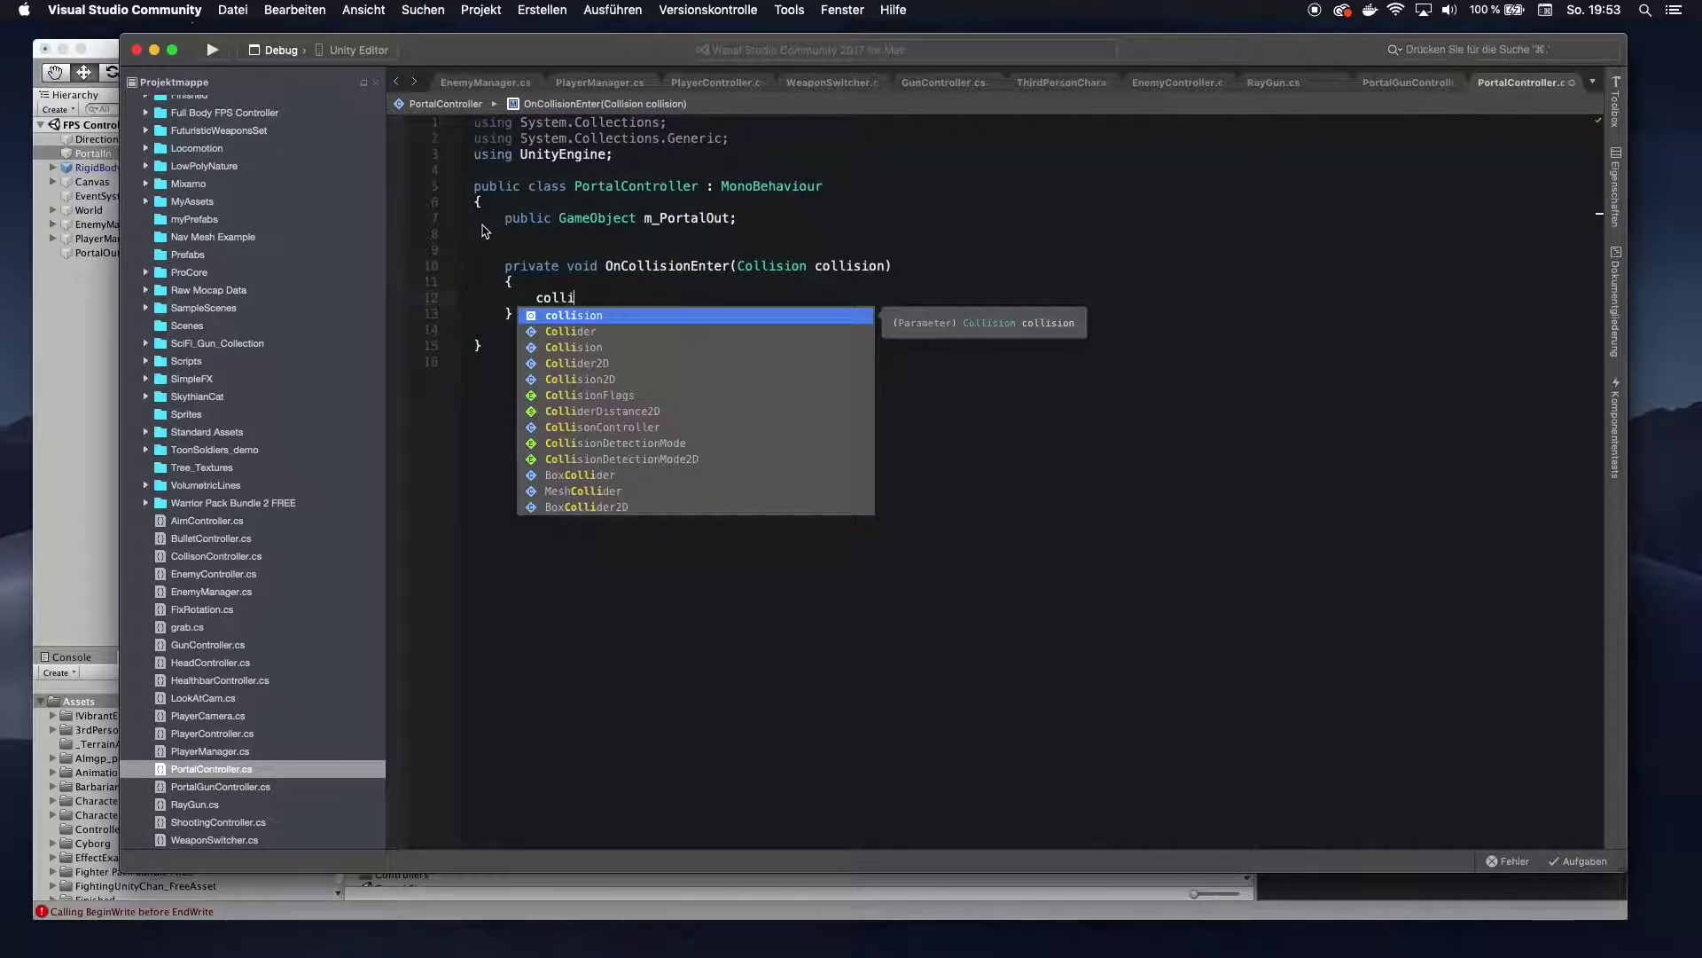
key(Return)
text(.game)
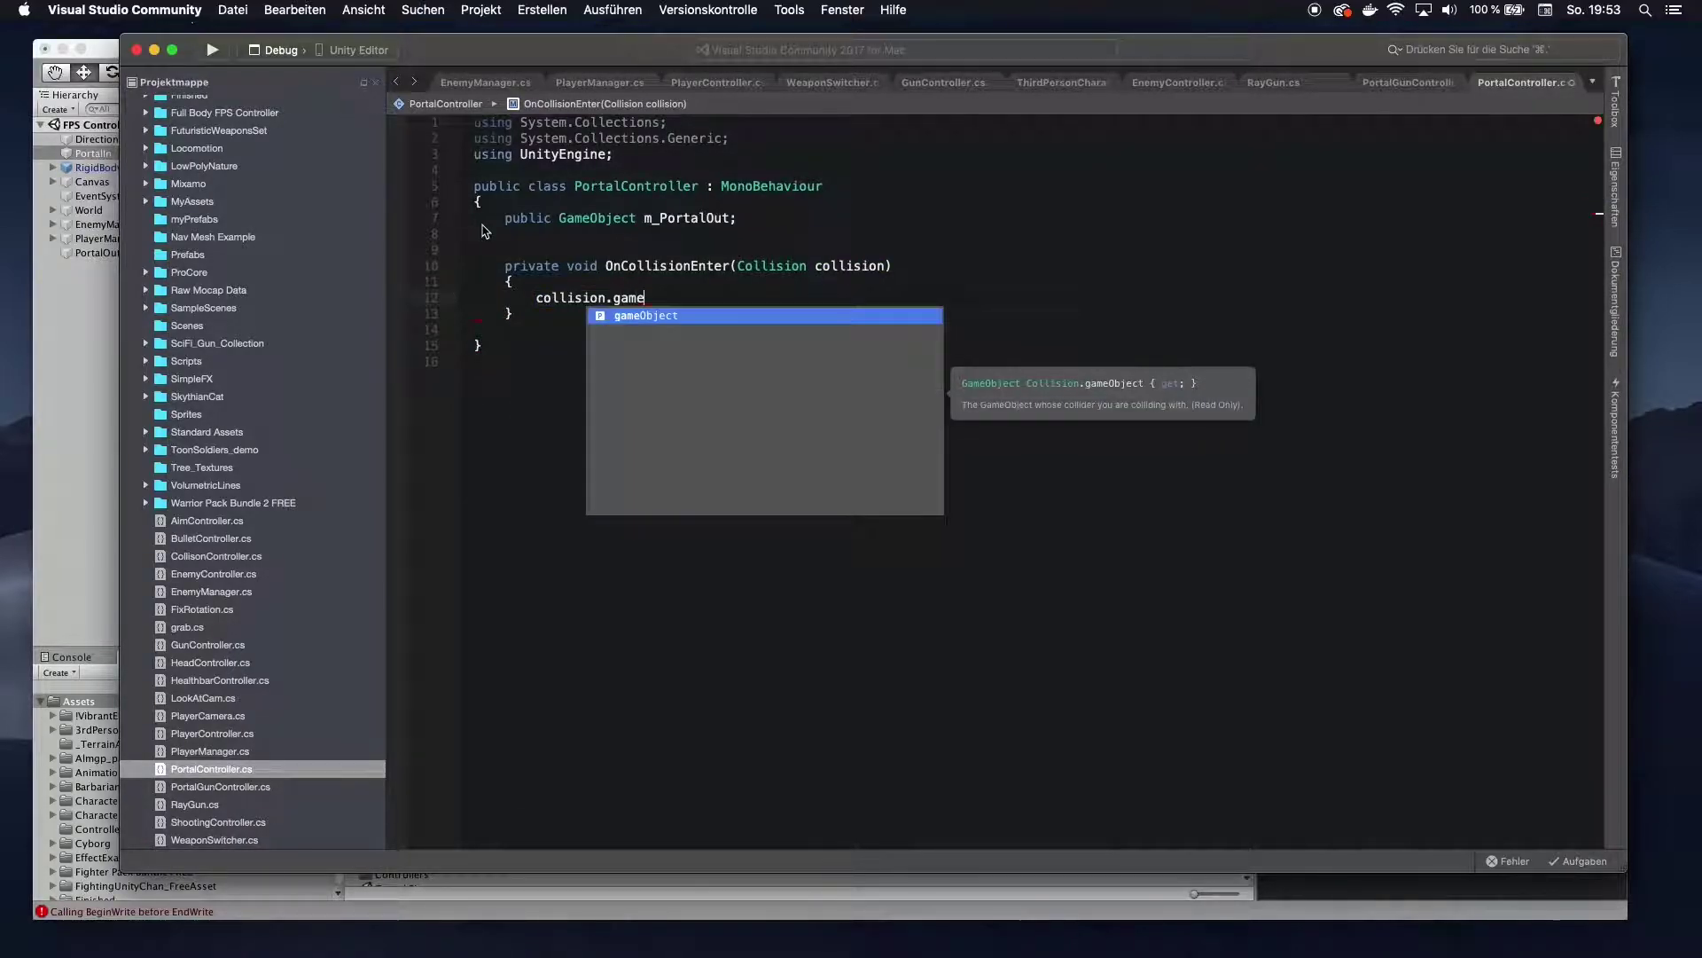
key(Return)
text(.)
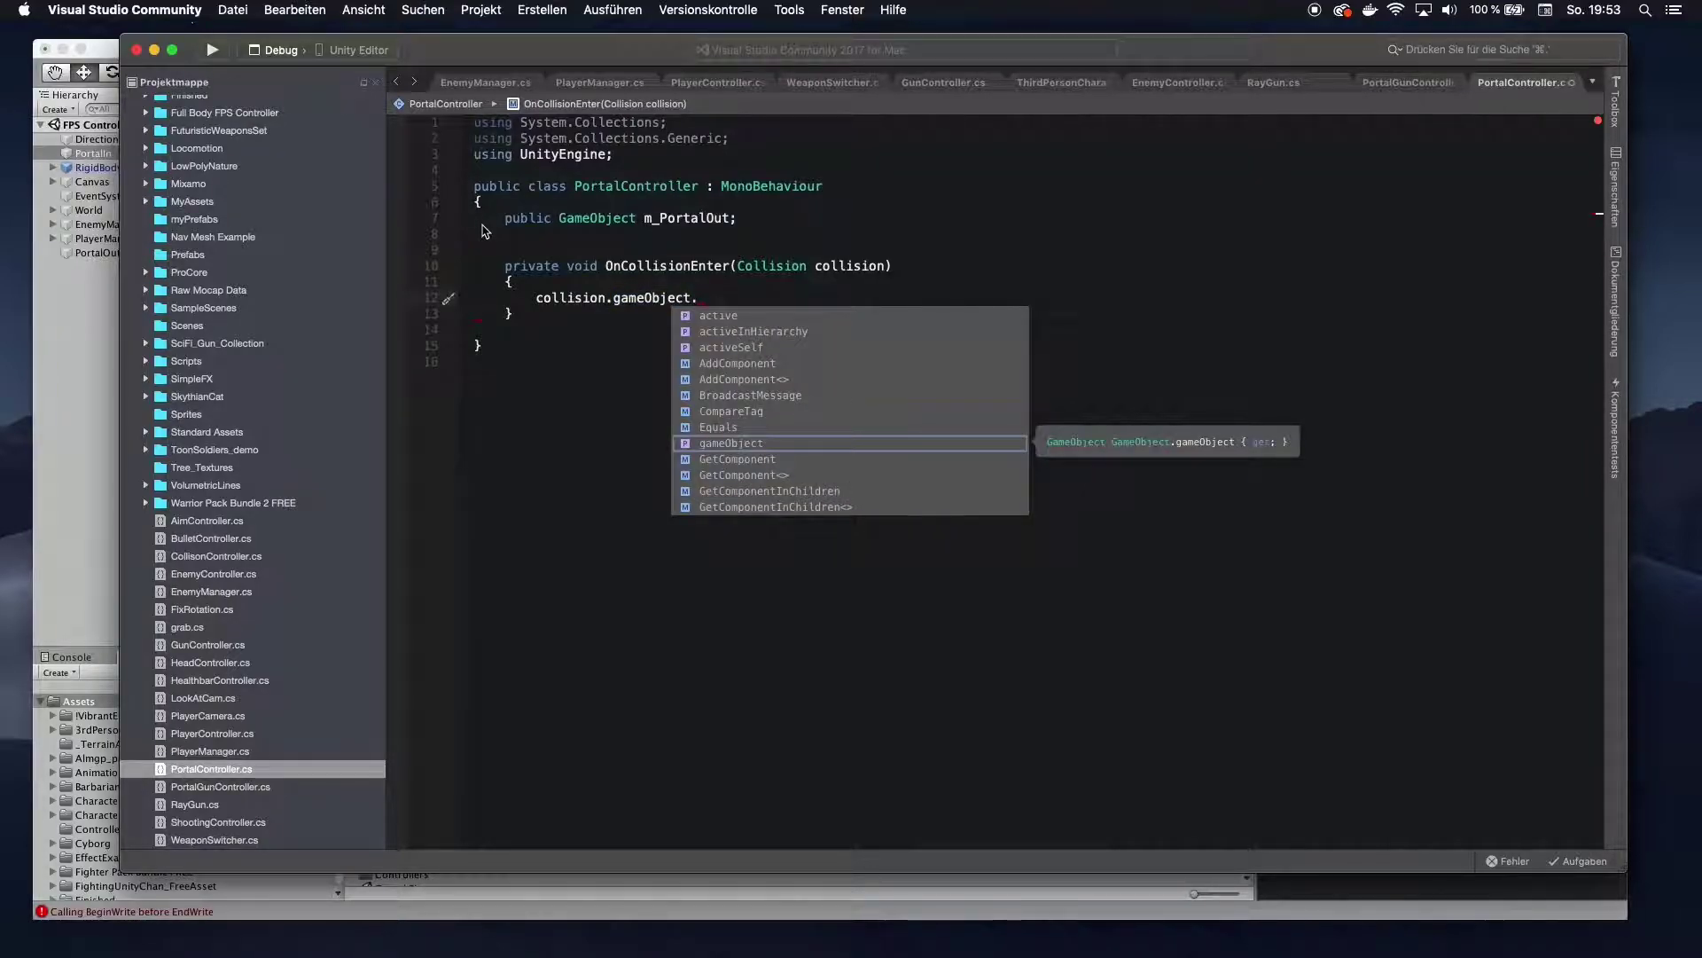
text(tr)
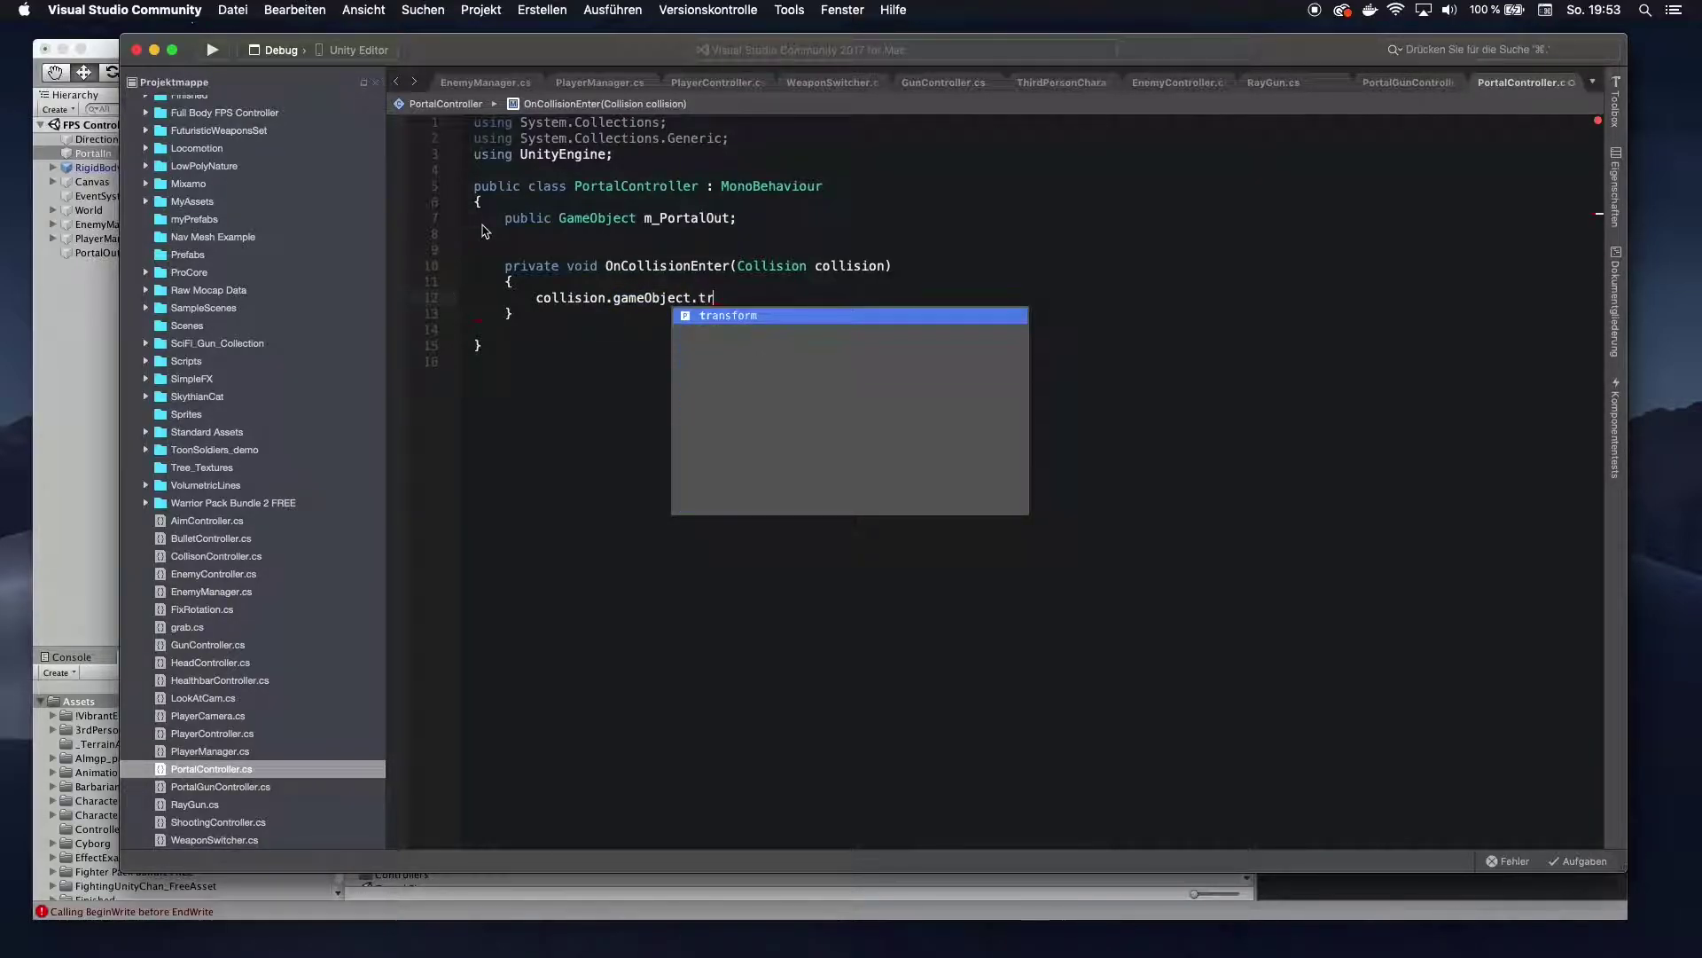
key(Return)
text(.p)
text(os)
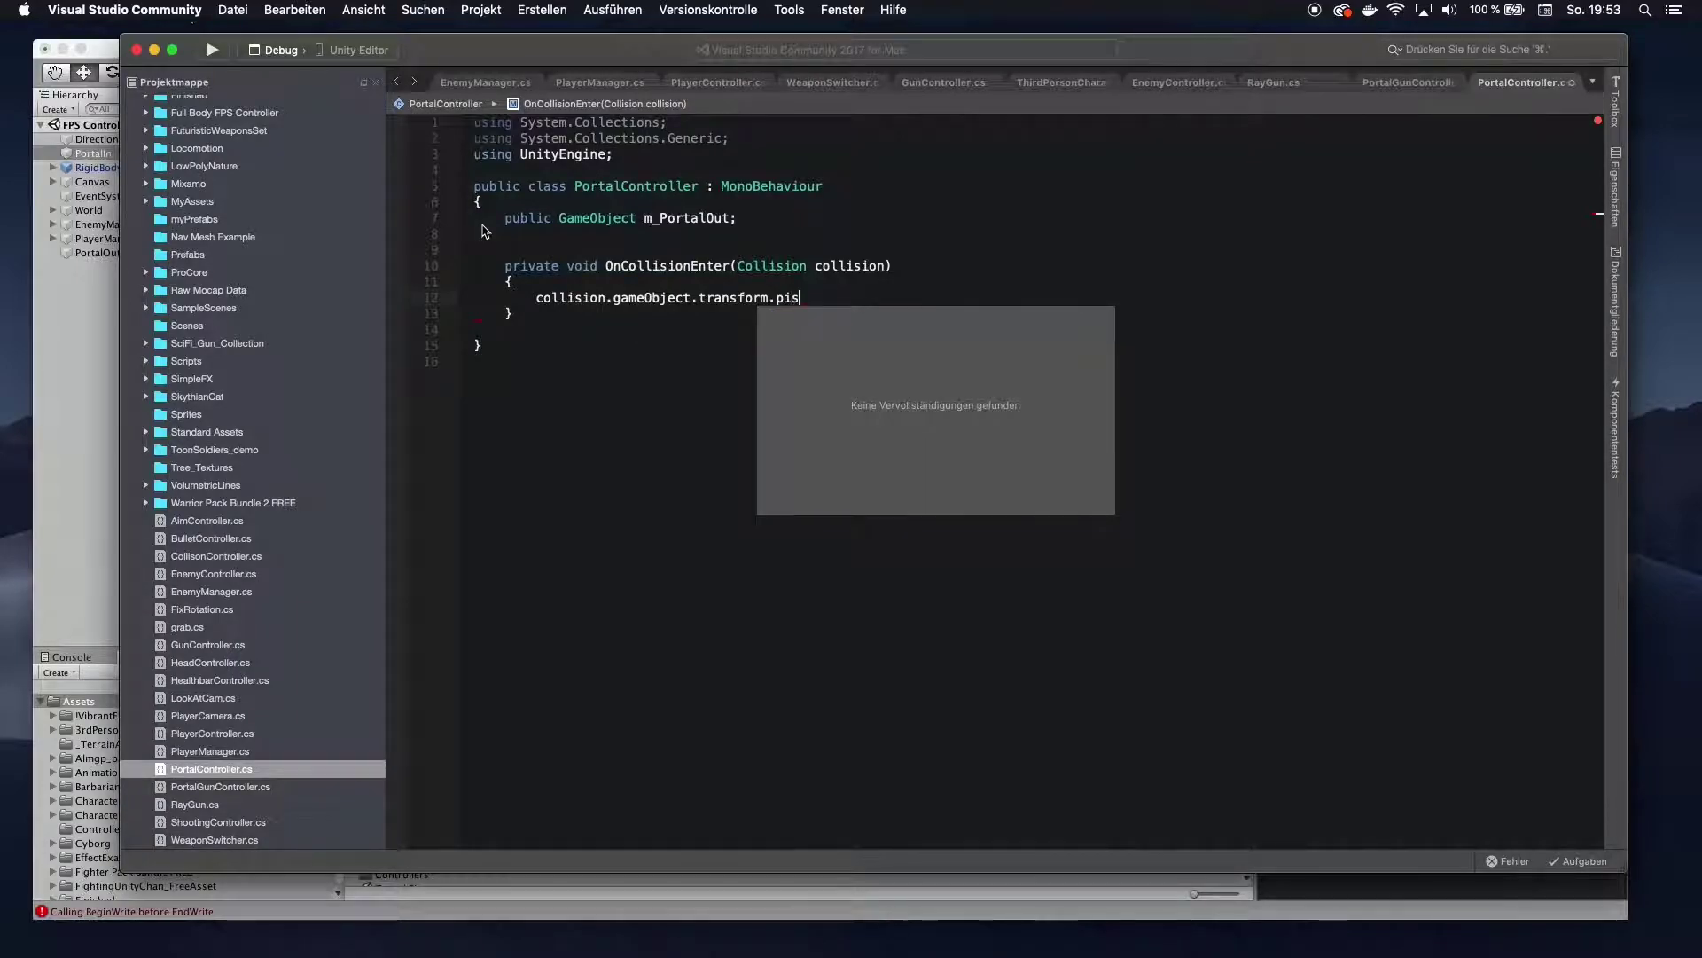
key(Return)
text(= )
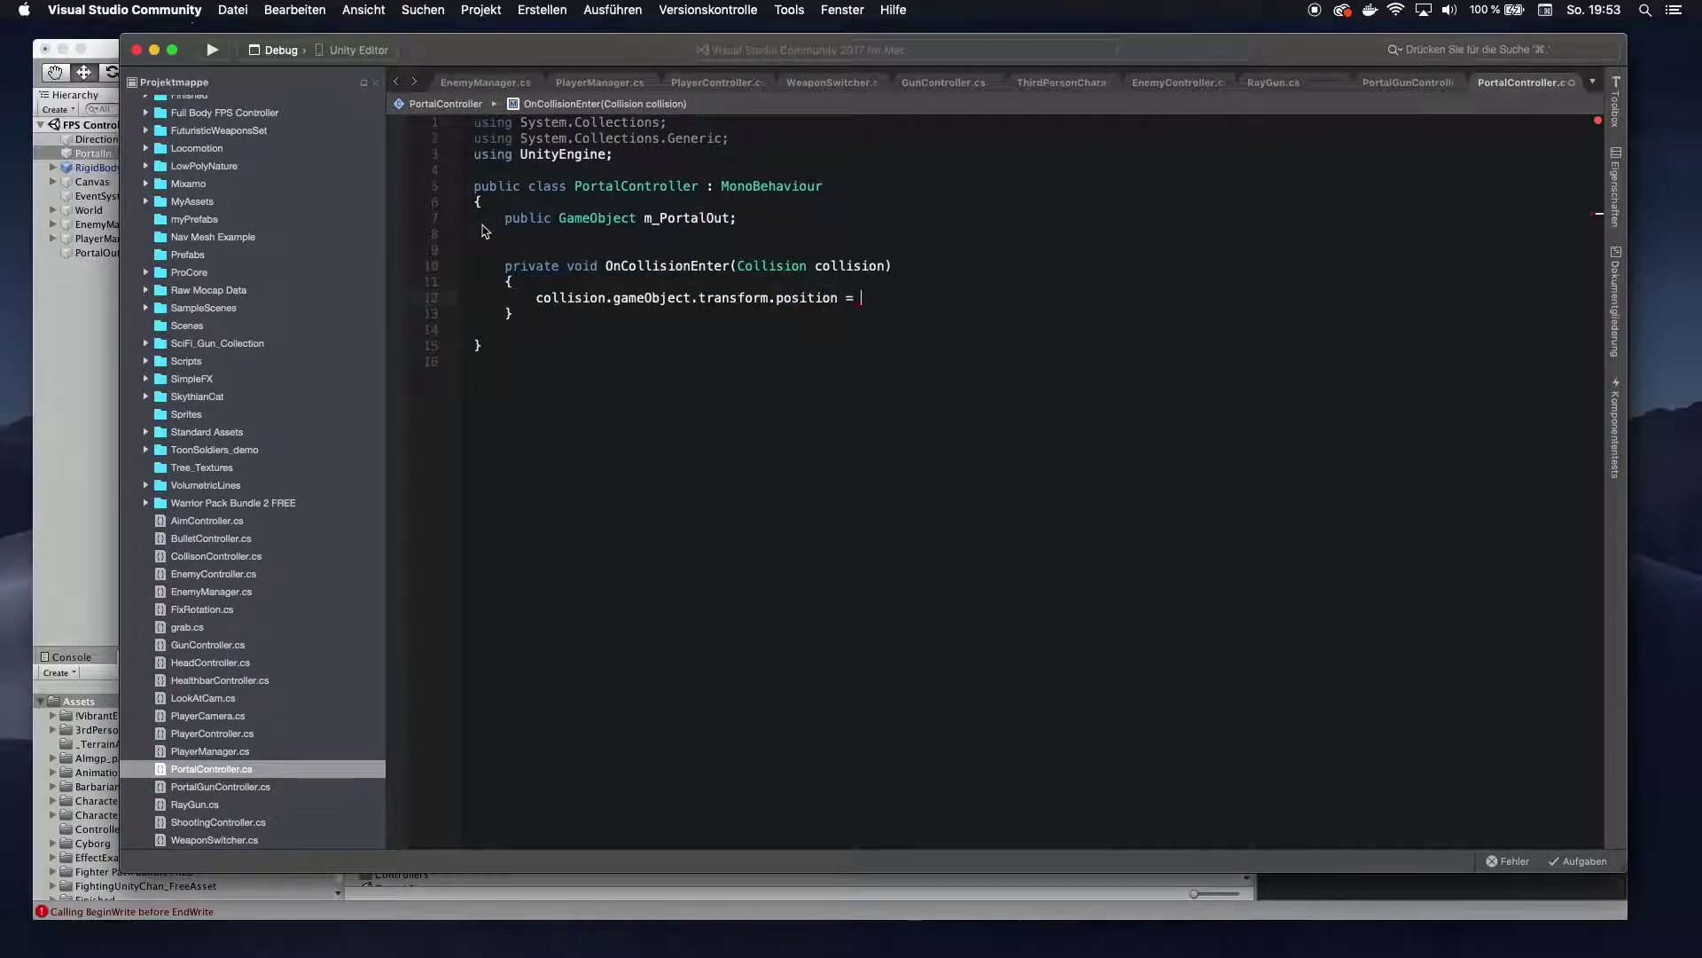
Step: Complete the position assignment with m_PortalOut.transform.position; and save the script
text(m)
key(Return)
text(;)
key(BackSpace)
text(.tra)
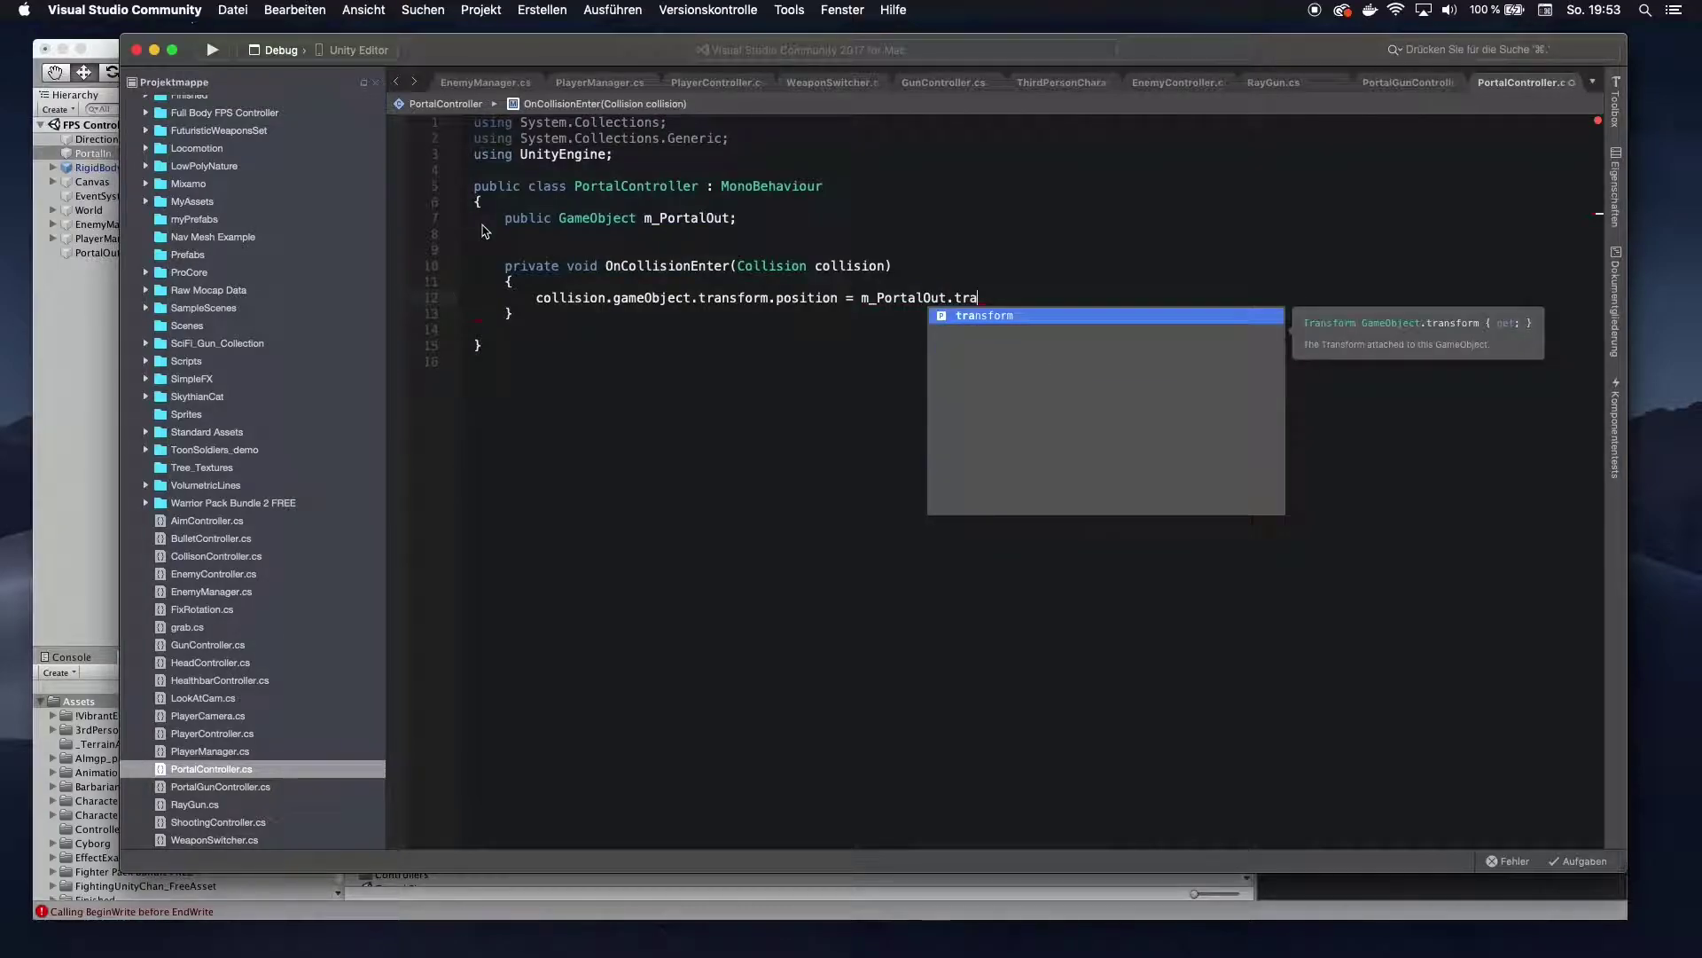
key(Return)
text(.pos)
key(Return)
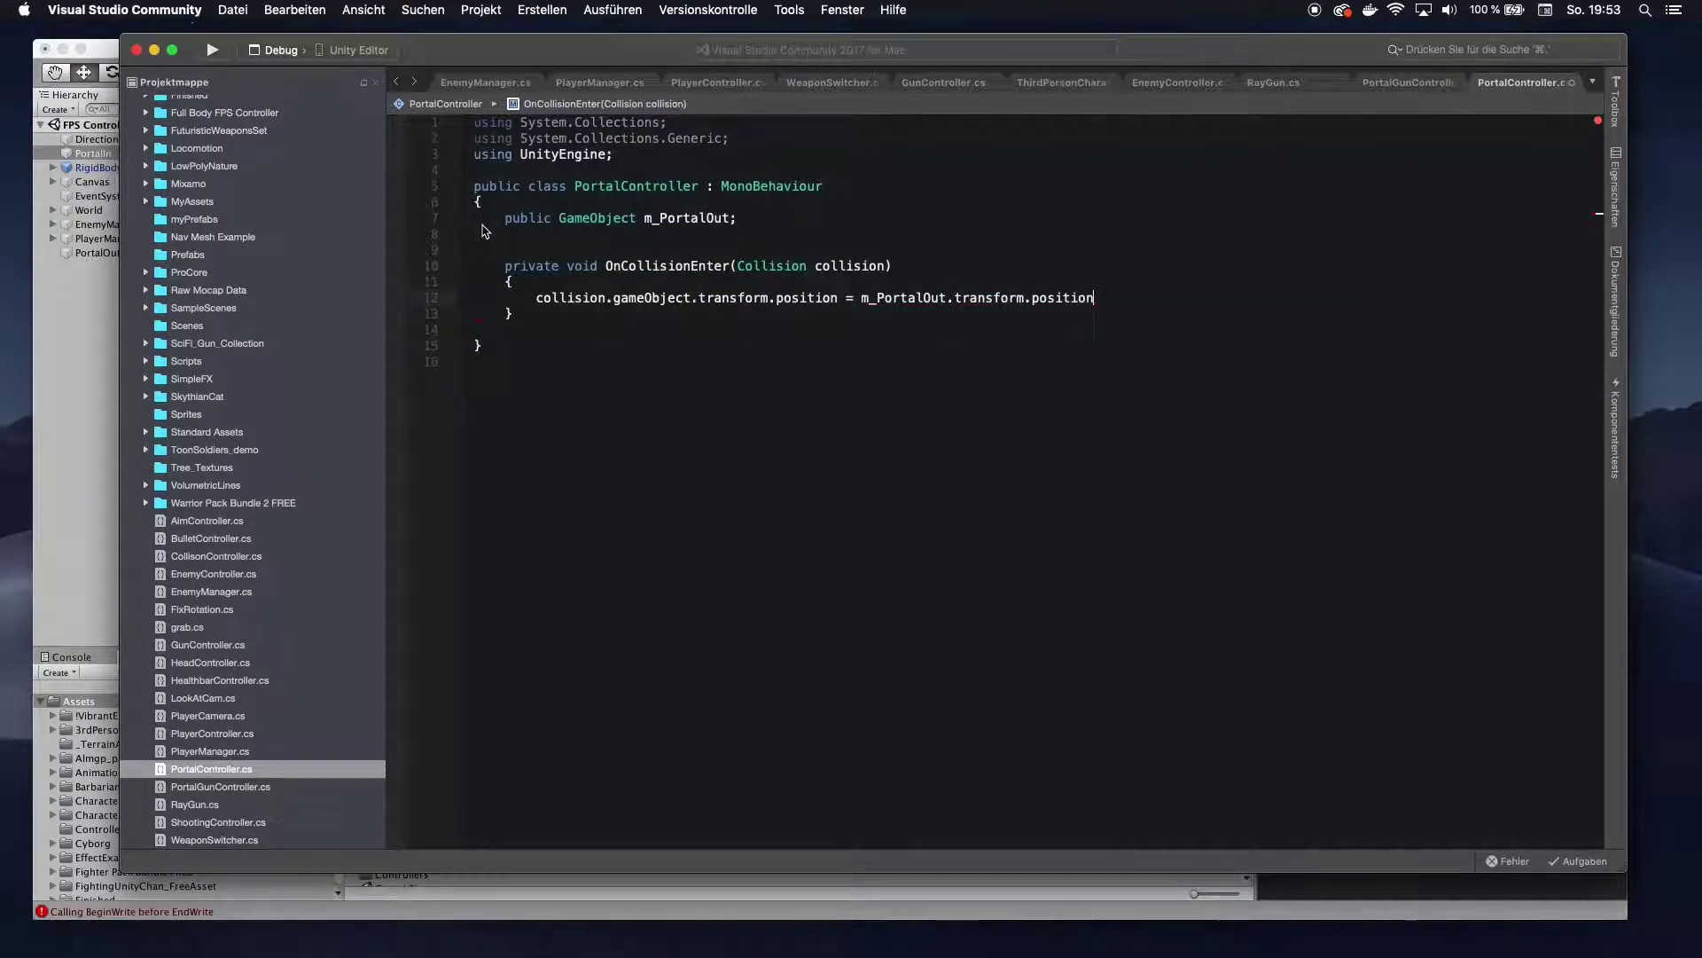
key(super+s)
click(543, 365)
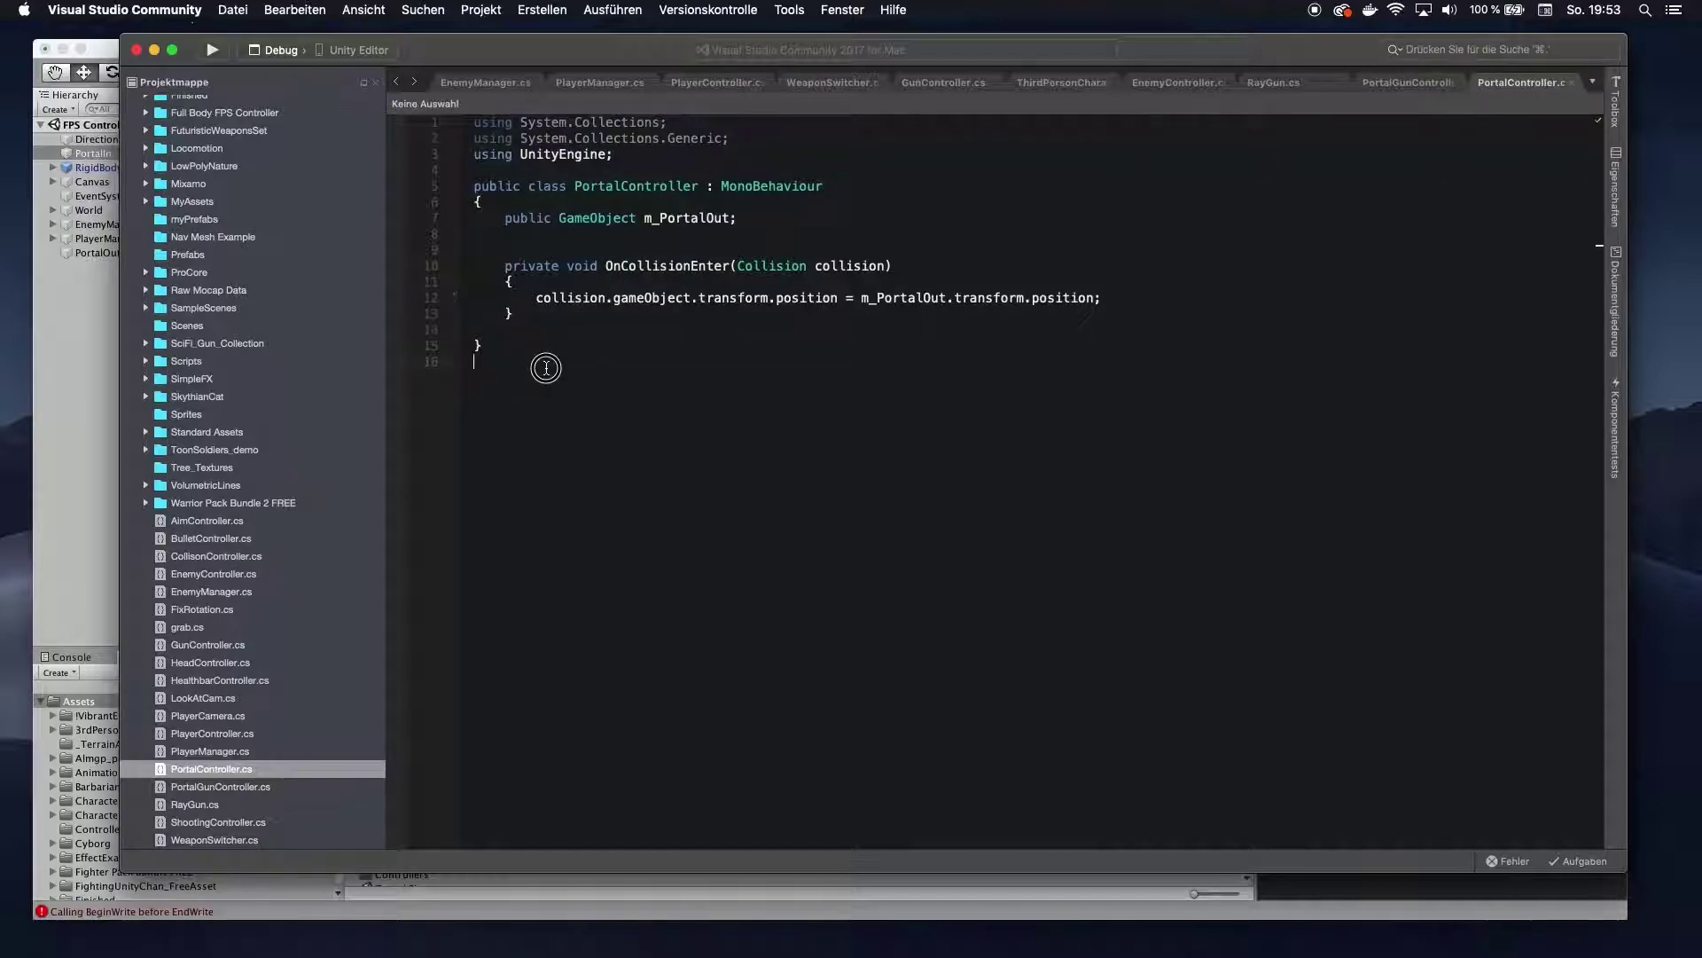
key(super+a)
click(641, 373)
click(770, 288)
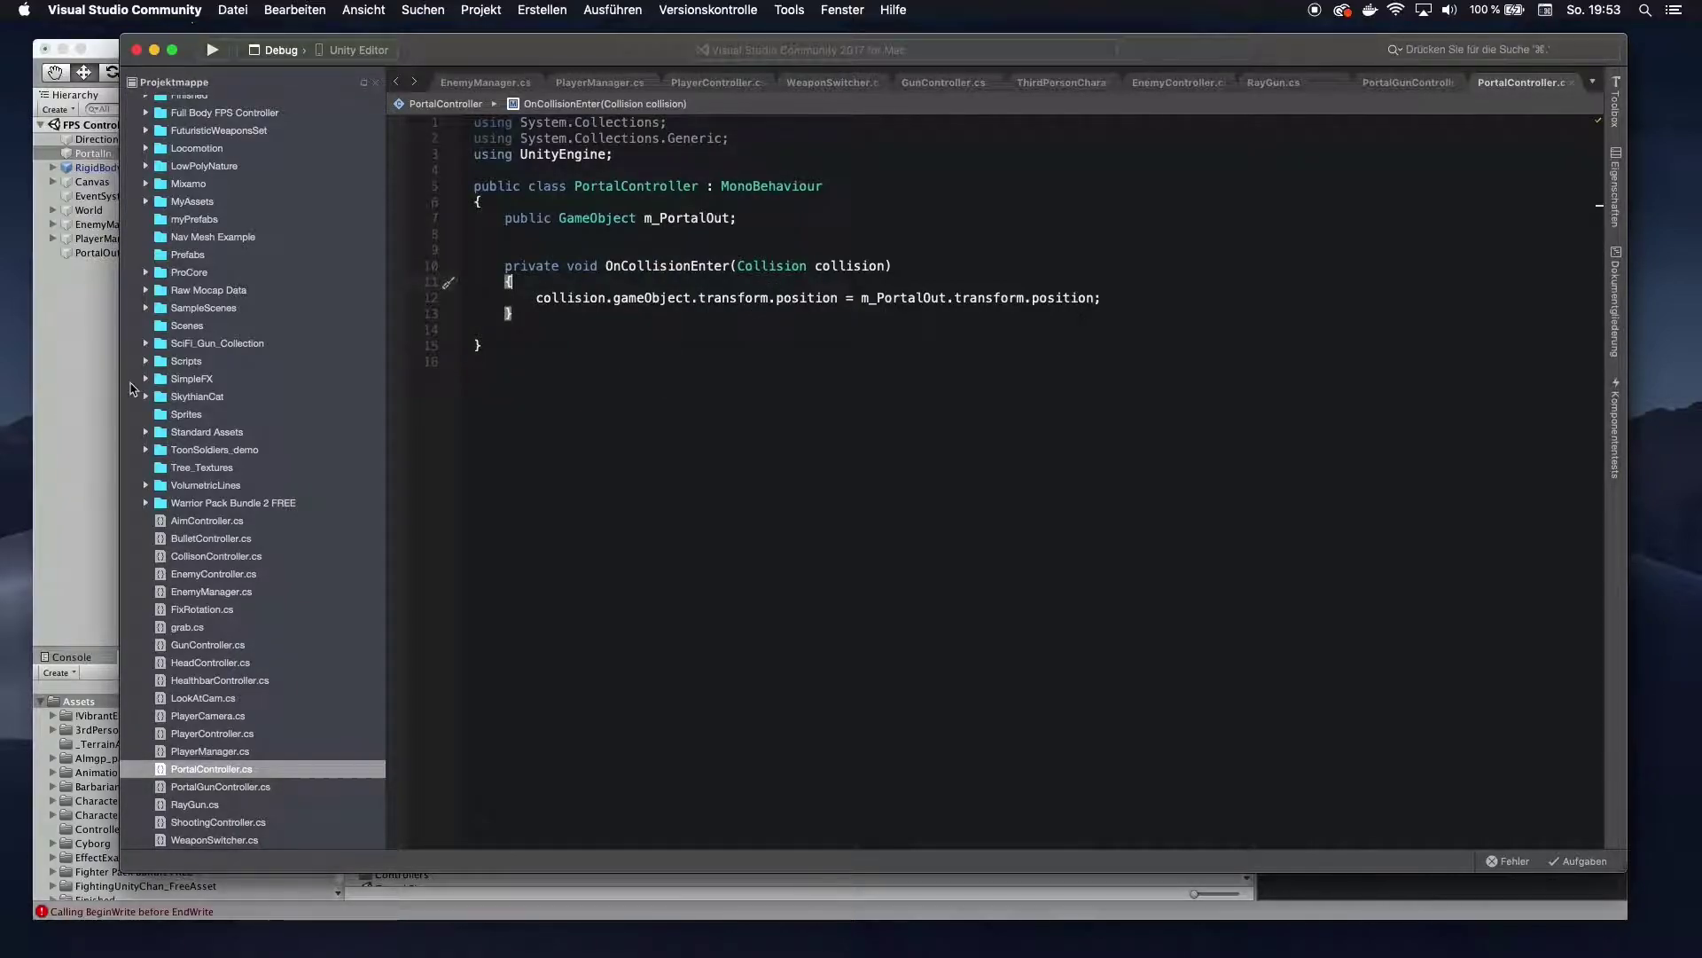
Step: Switch back to Unity and assign the PortalOut object to the Portal Out field of PortalIn's Portal Controller script
click(38, 395)
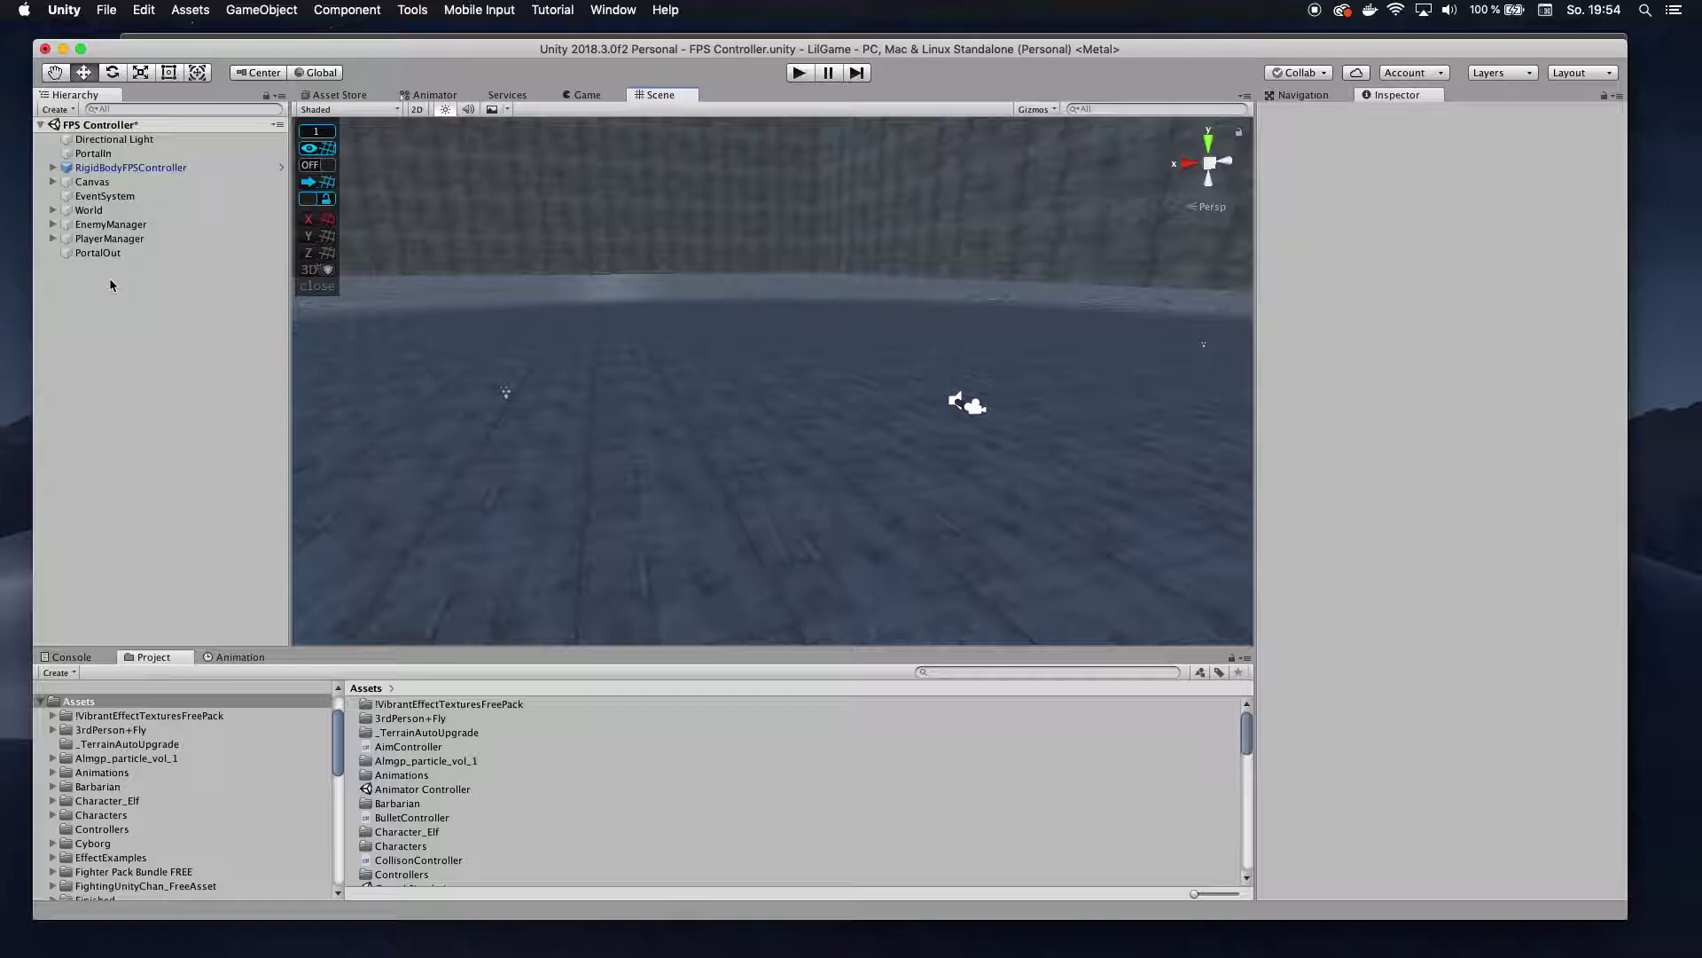
click(93, 153)
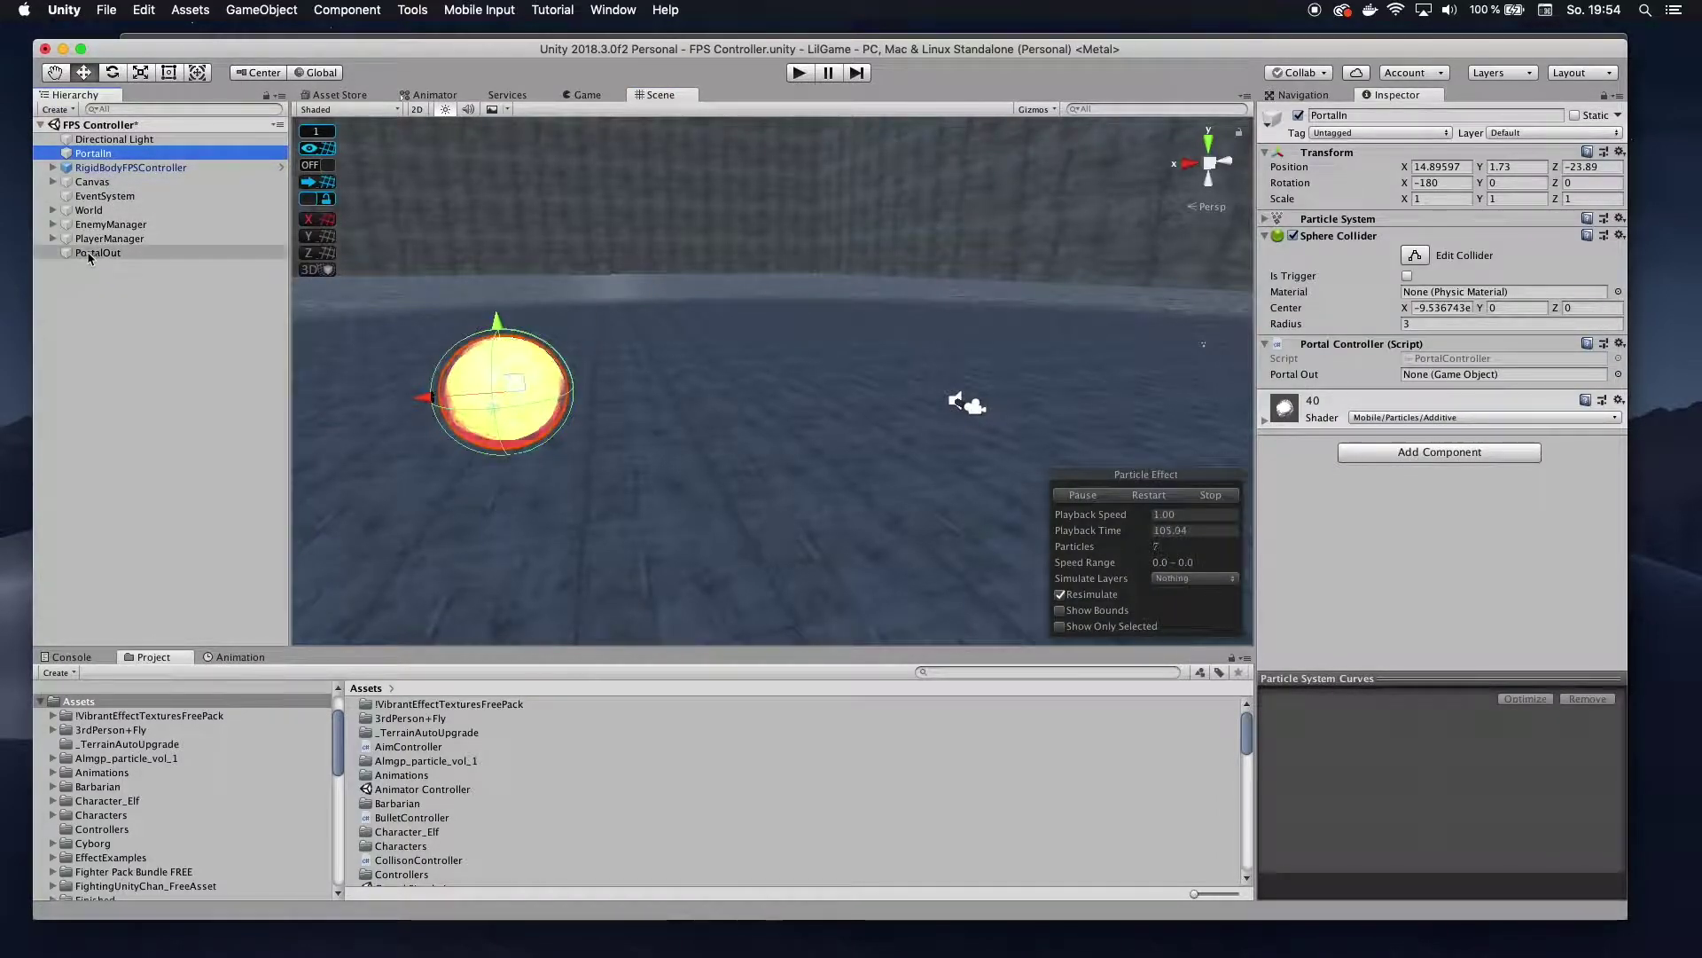
drag(88, 255, 1472, 373)
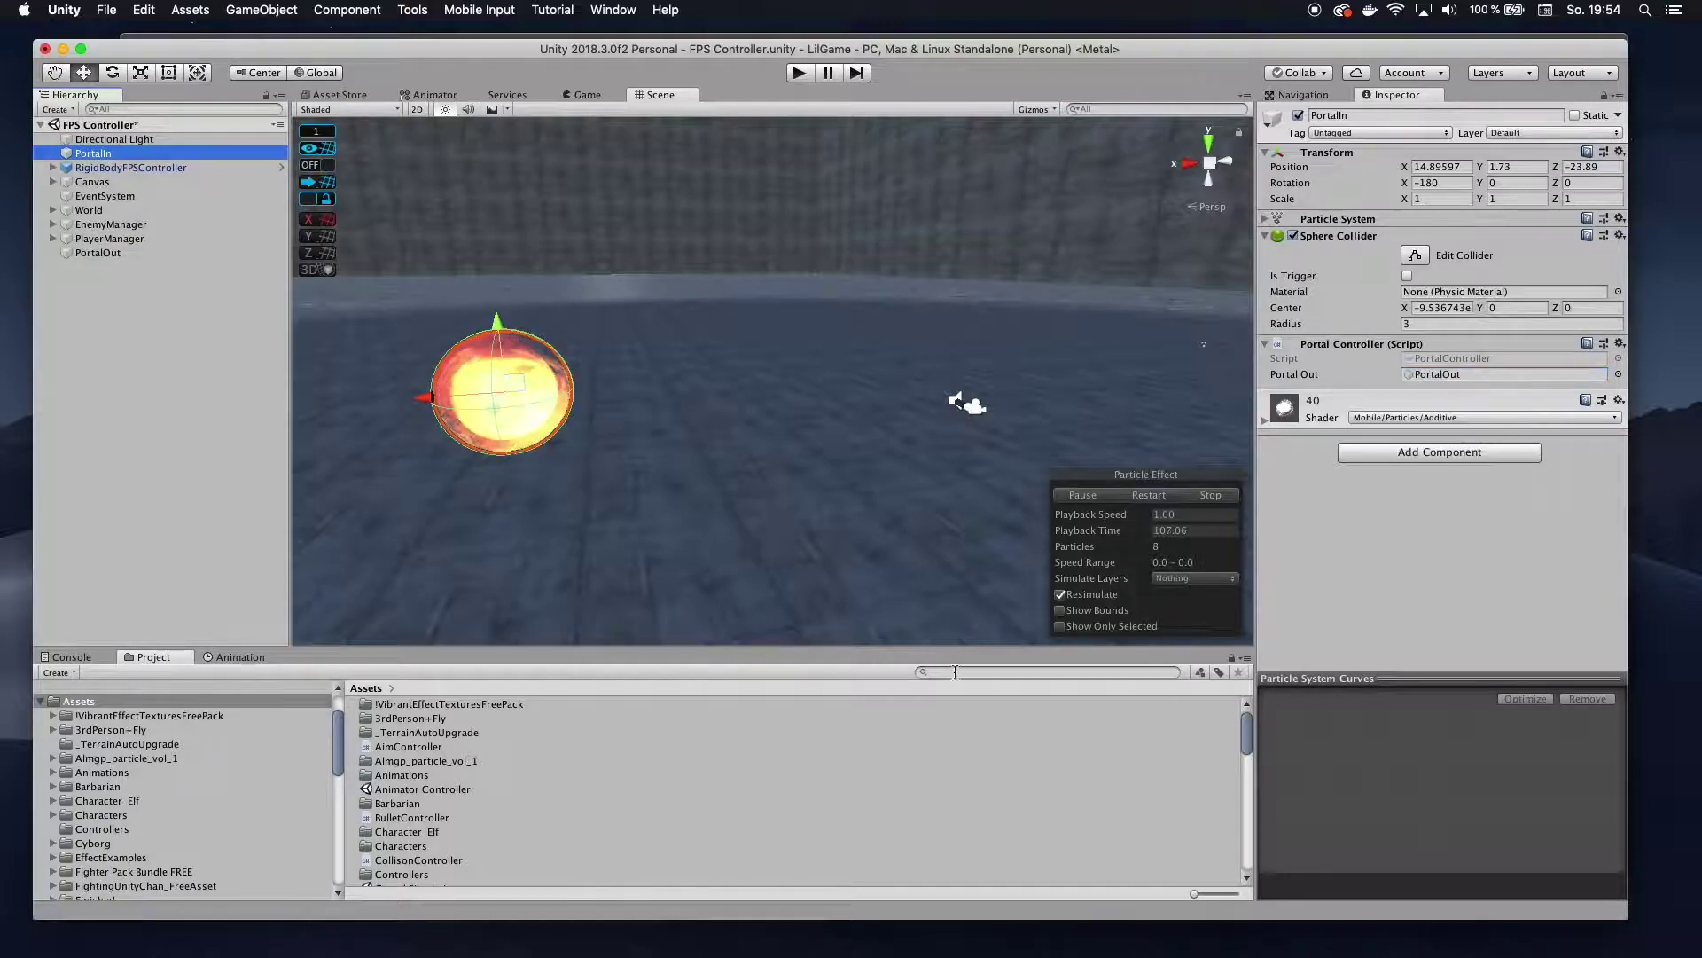
Step: Run the scene and walk the player into the orange PortalIn to test the teleport
click(798, 74)
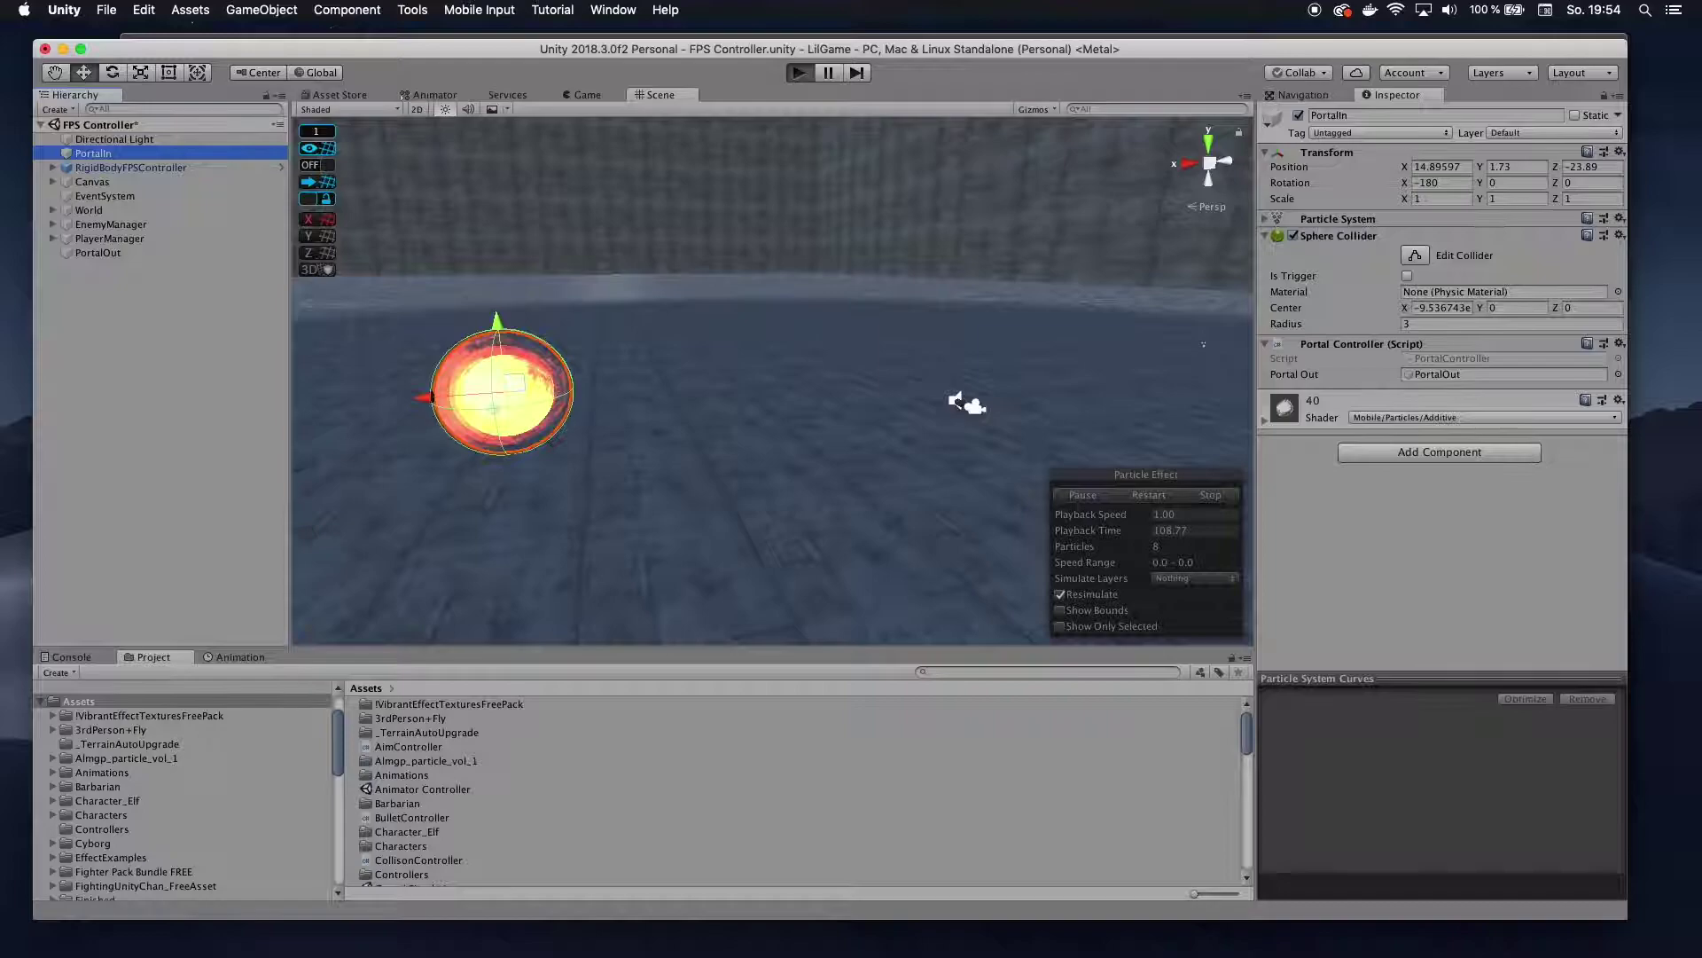
key(w)
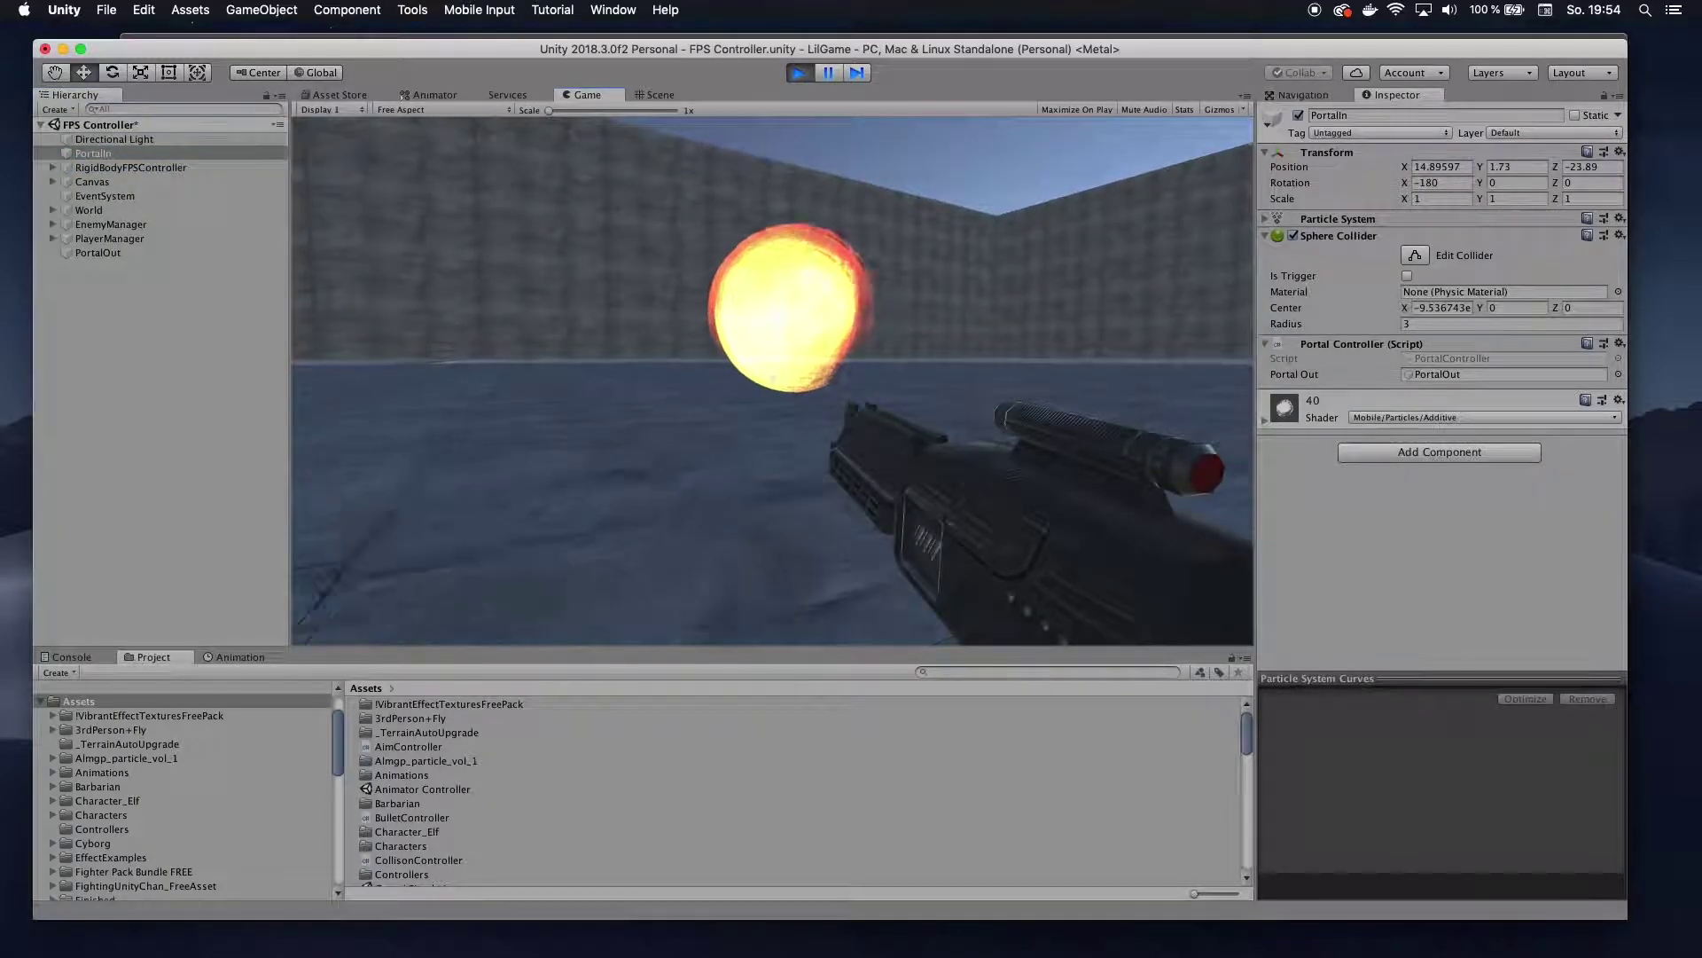
key(w)
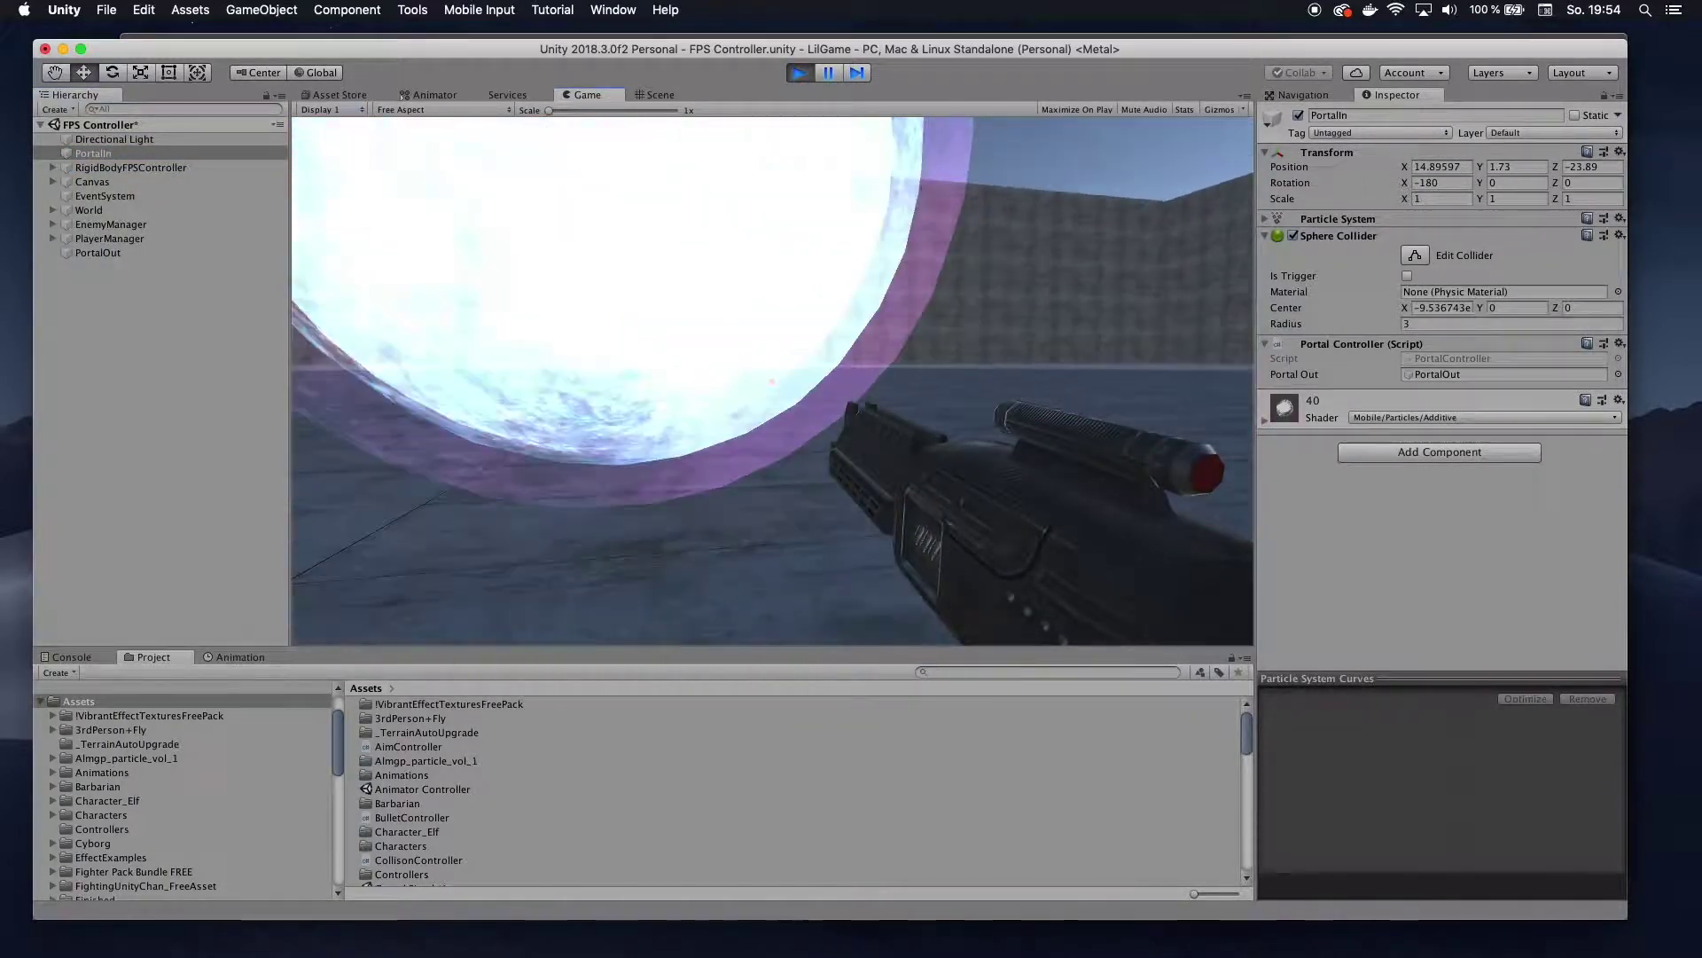
key(s)
click(773, 382)
click(772, 381)
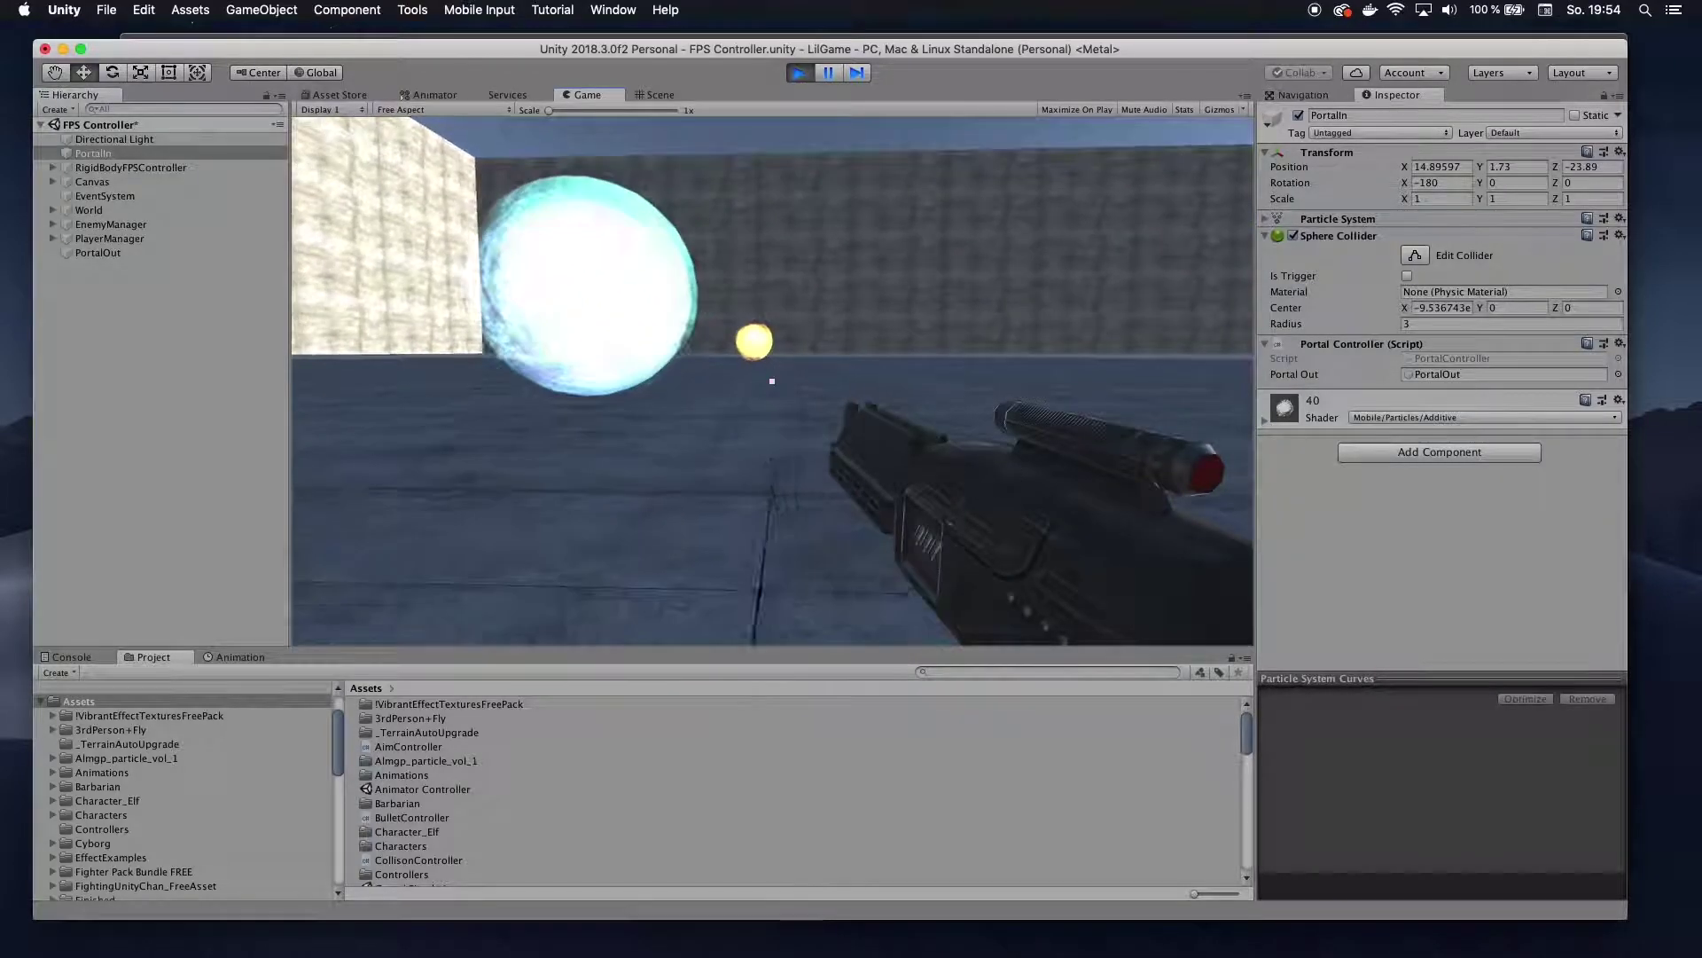
Step: Walk the player across the arena and into PortalIn again to test the teleport a second time
key(w)
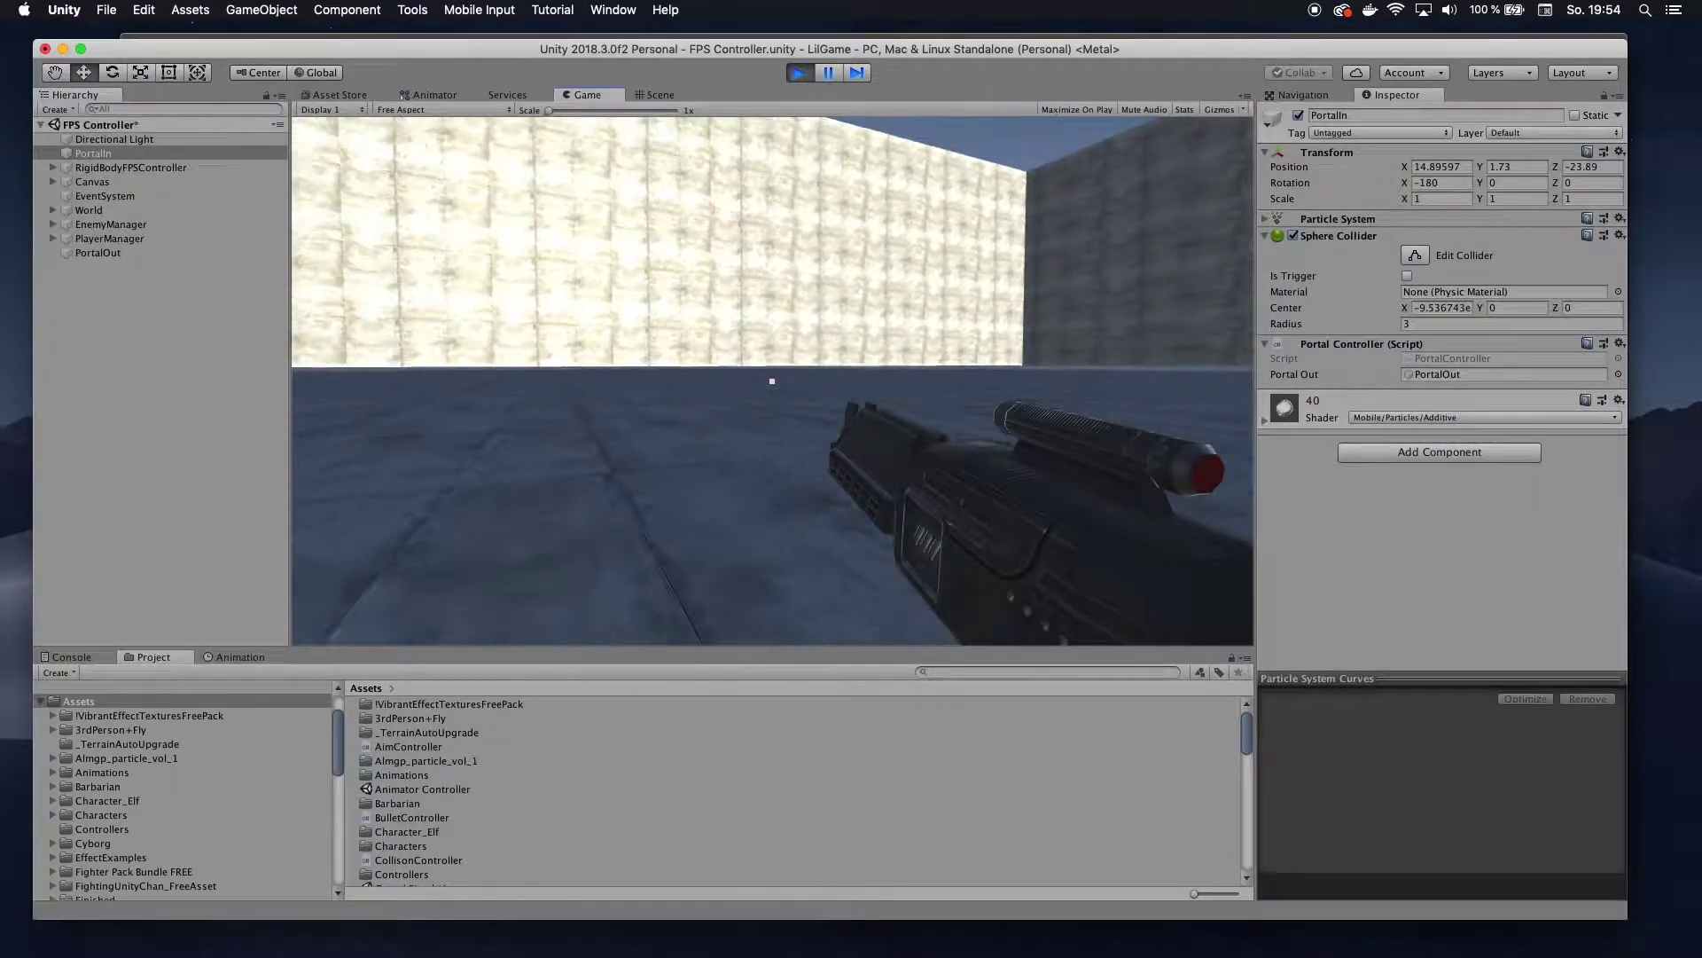
key(w)
key(d)
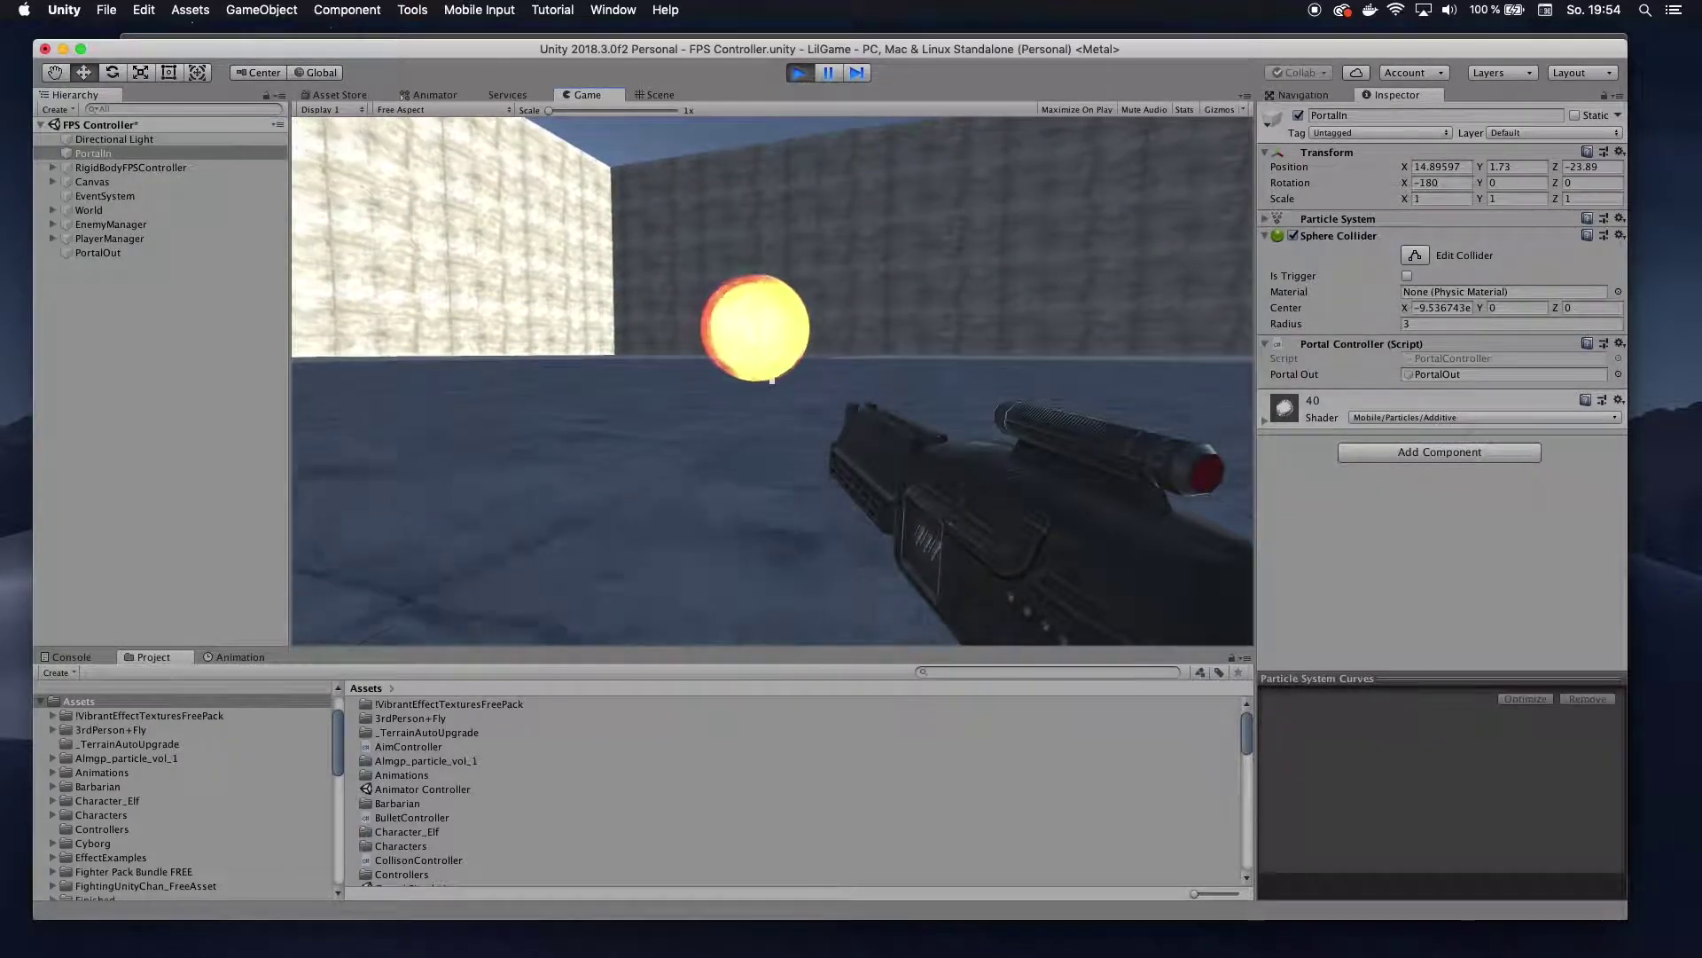
key(w)
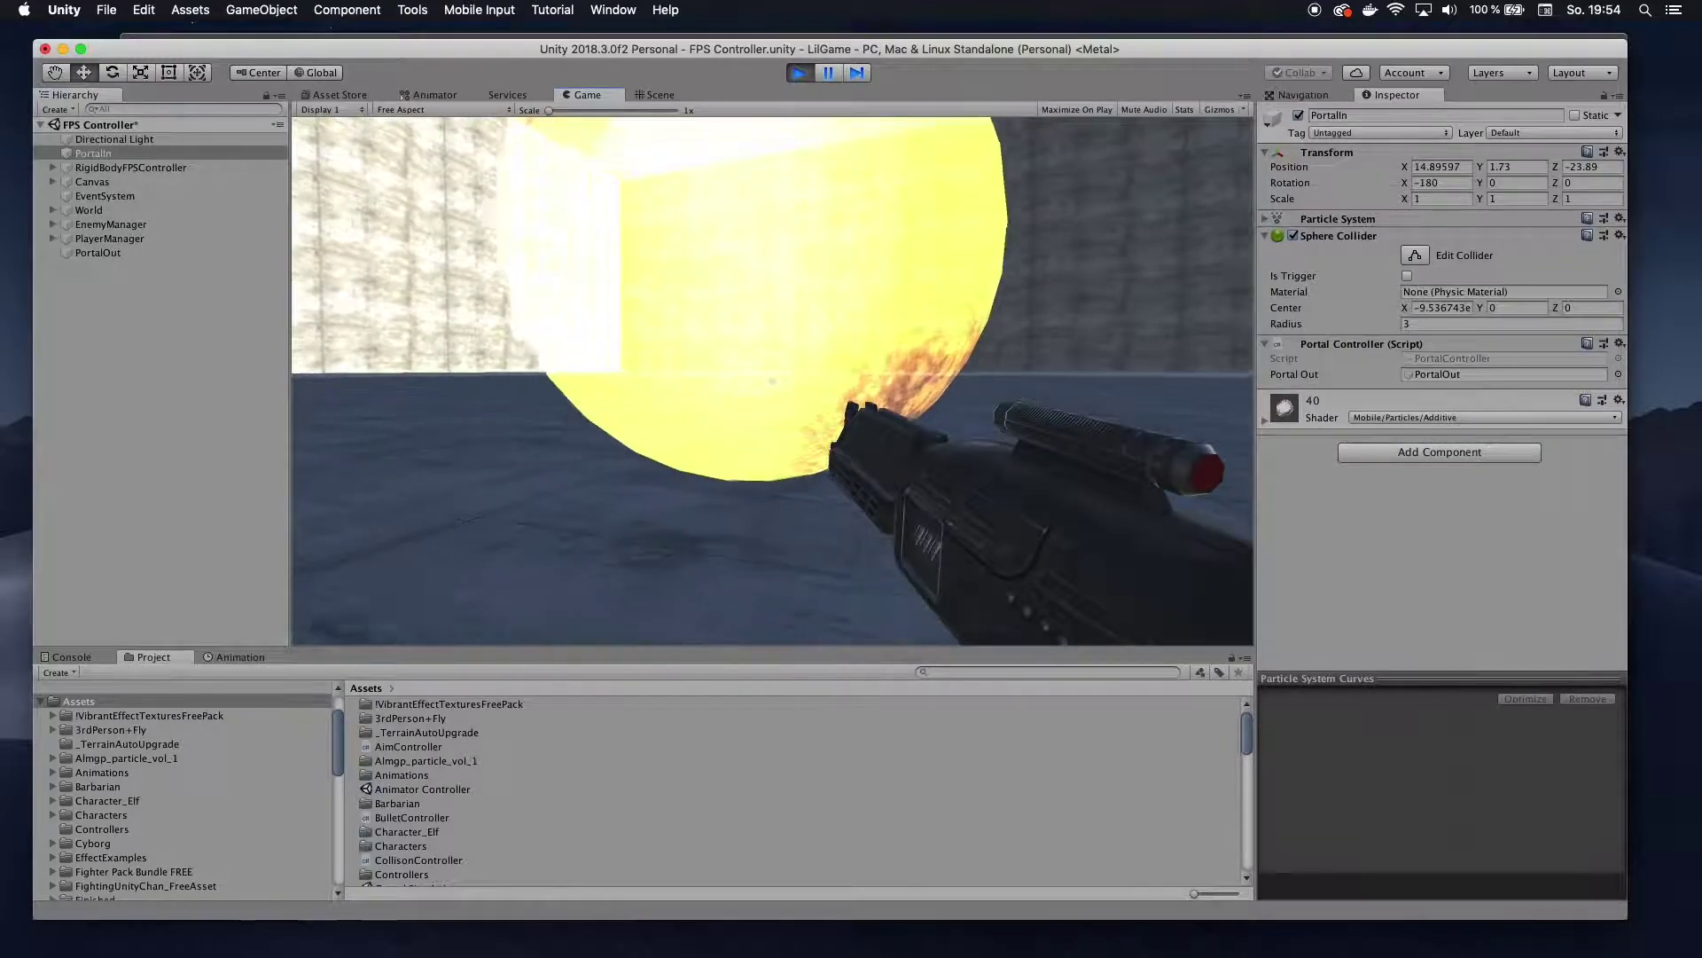
key(w)
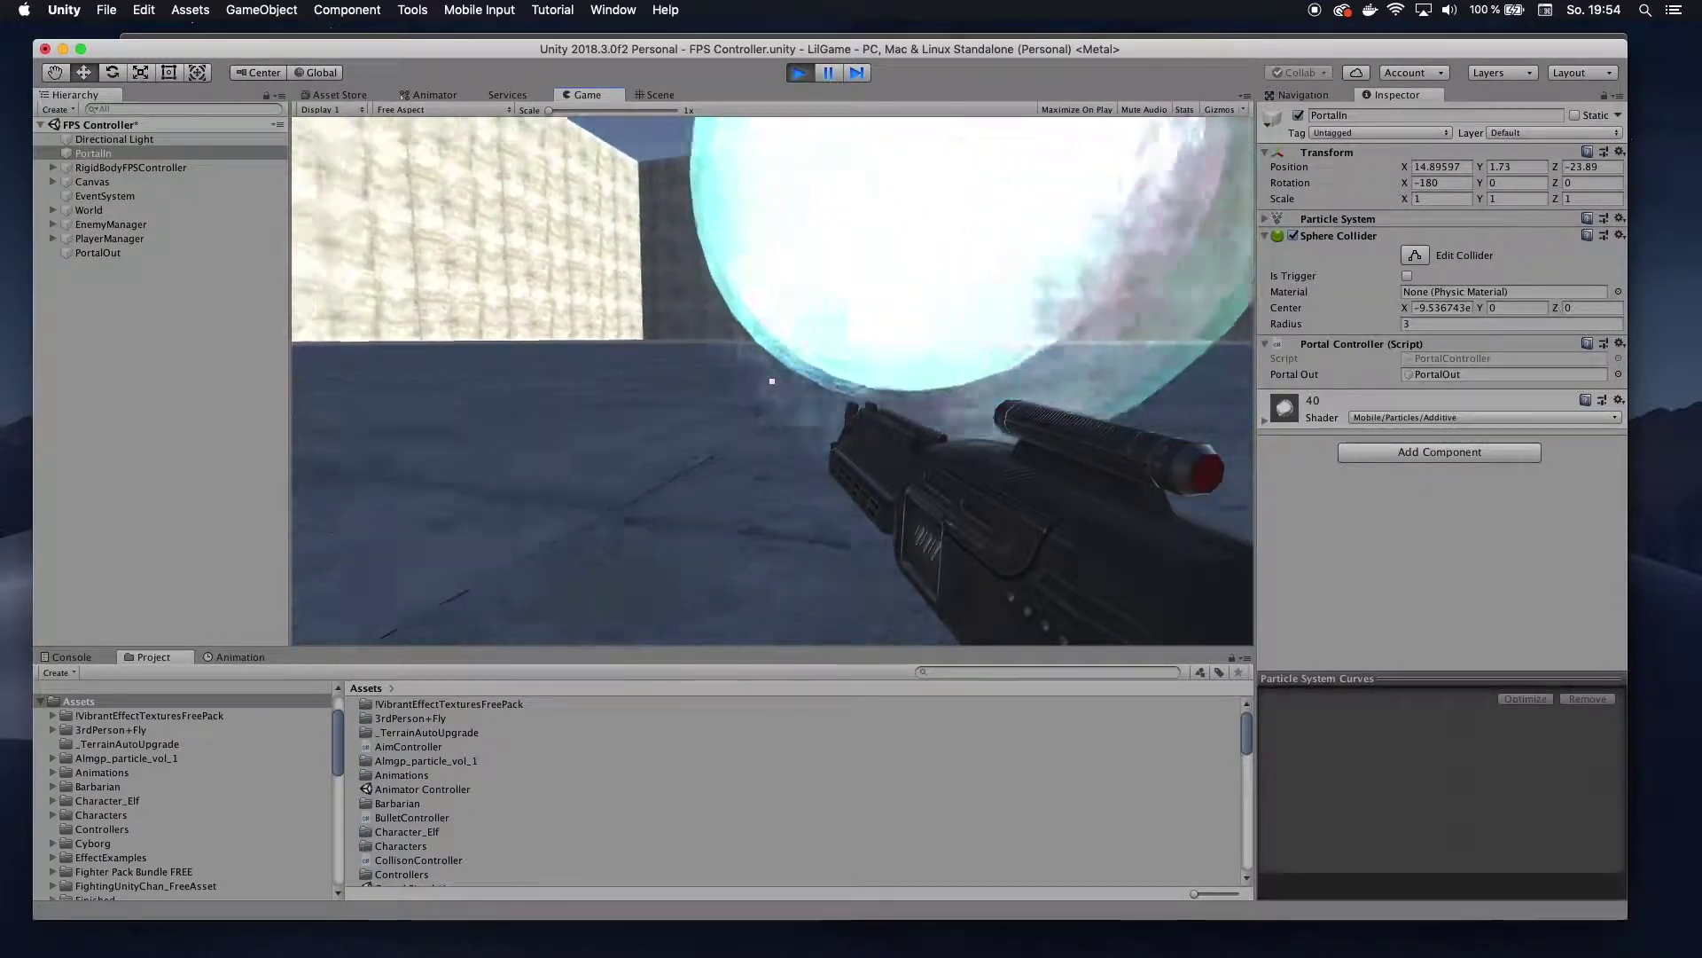
Step: Move the player around the blue PortalOut to examine it in the running game, and return to the PortalController script in Visual Studio
key(s)
key(a)
key(w)
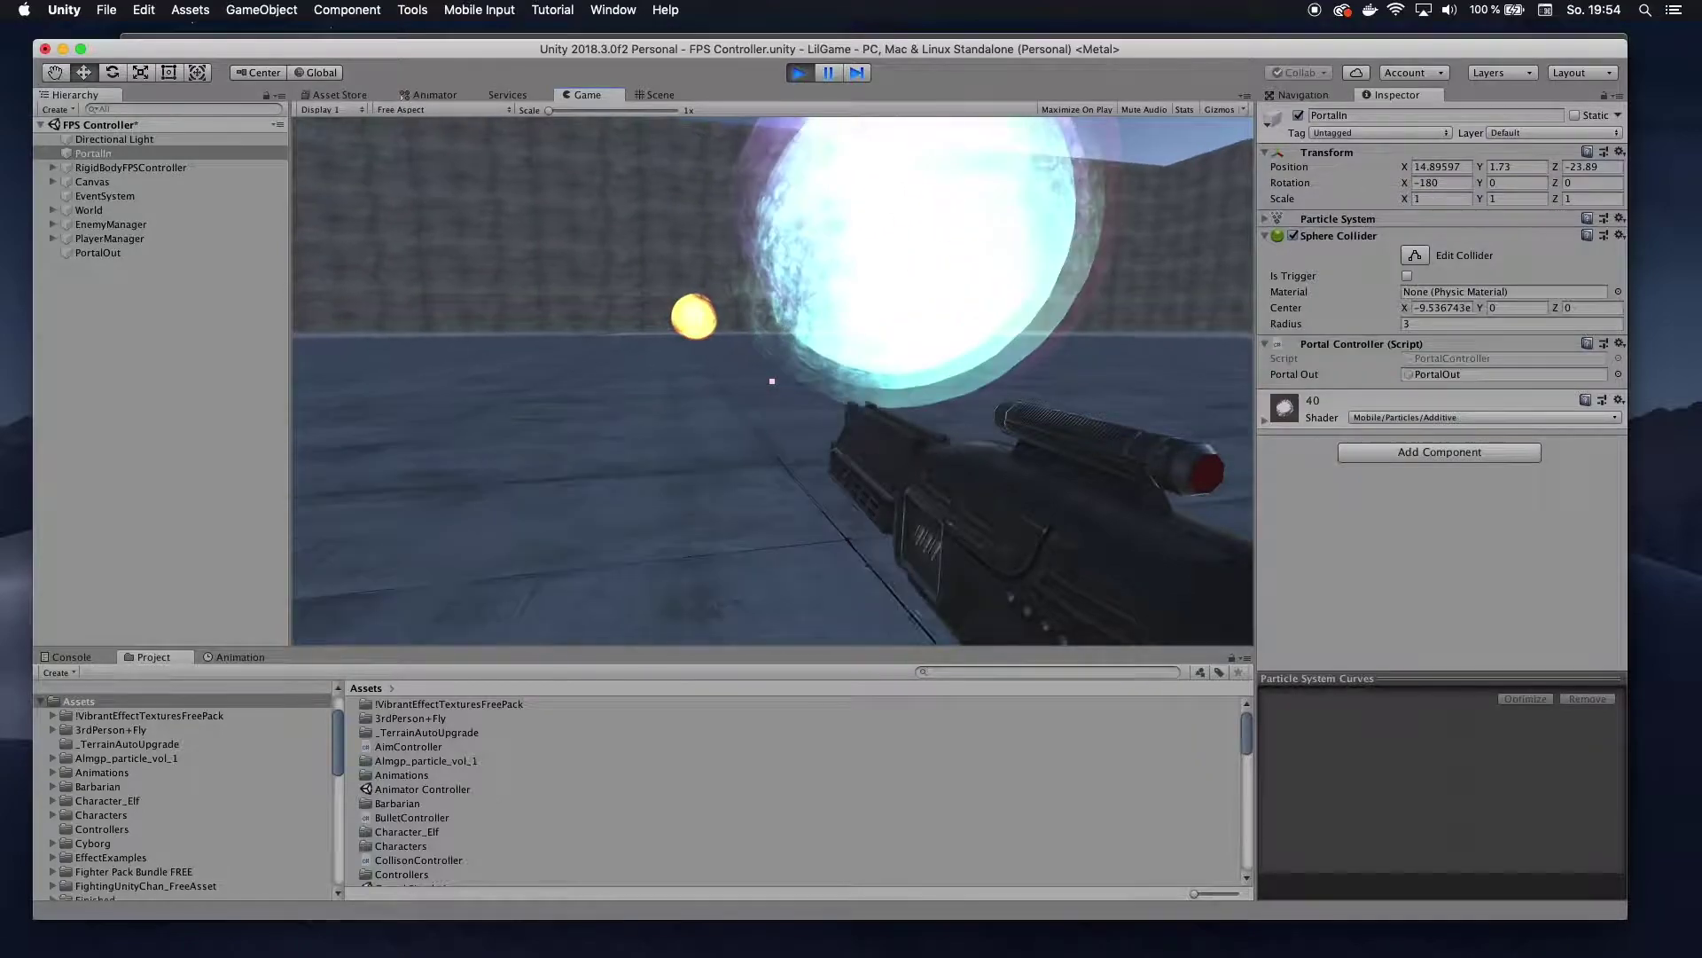
key(s)
key(a)
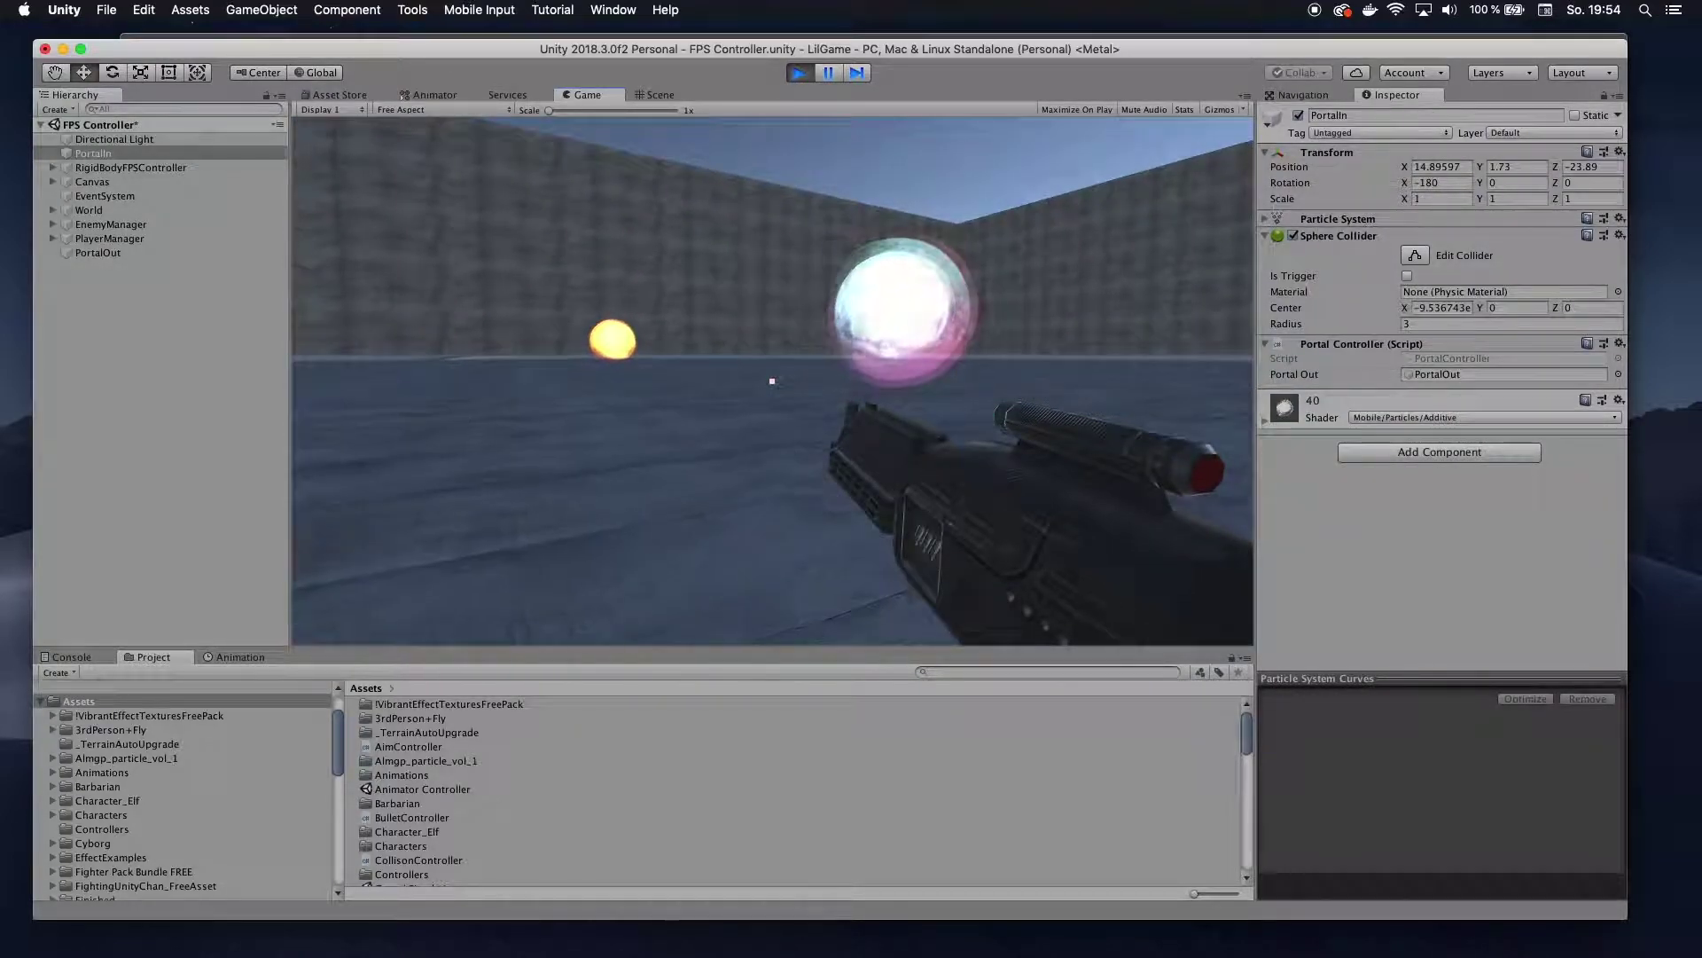
key(w)
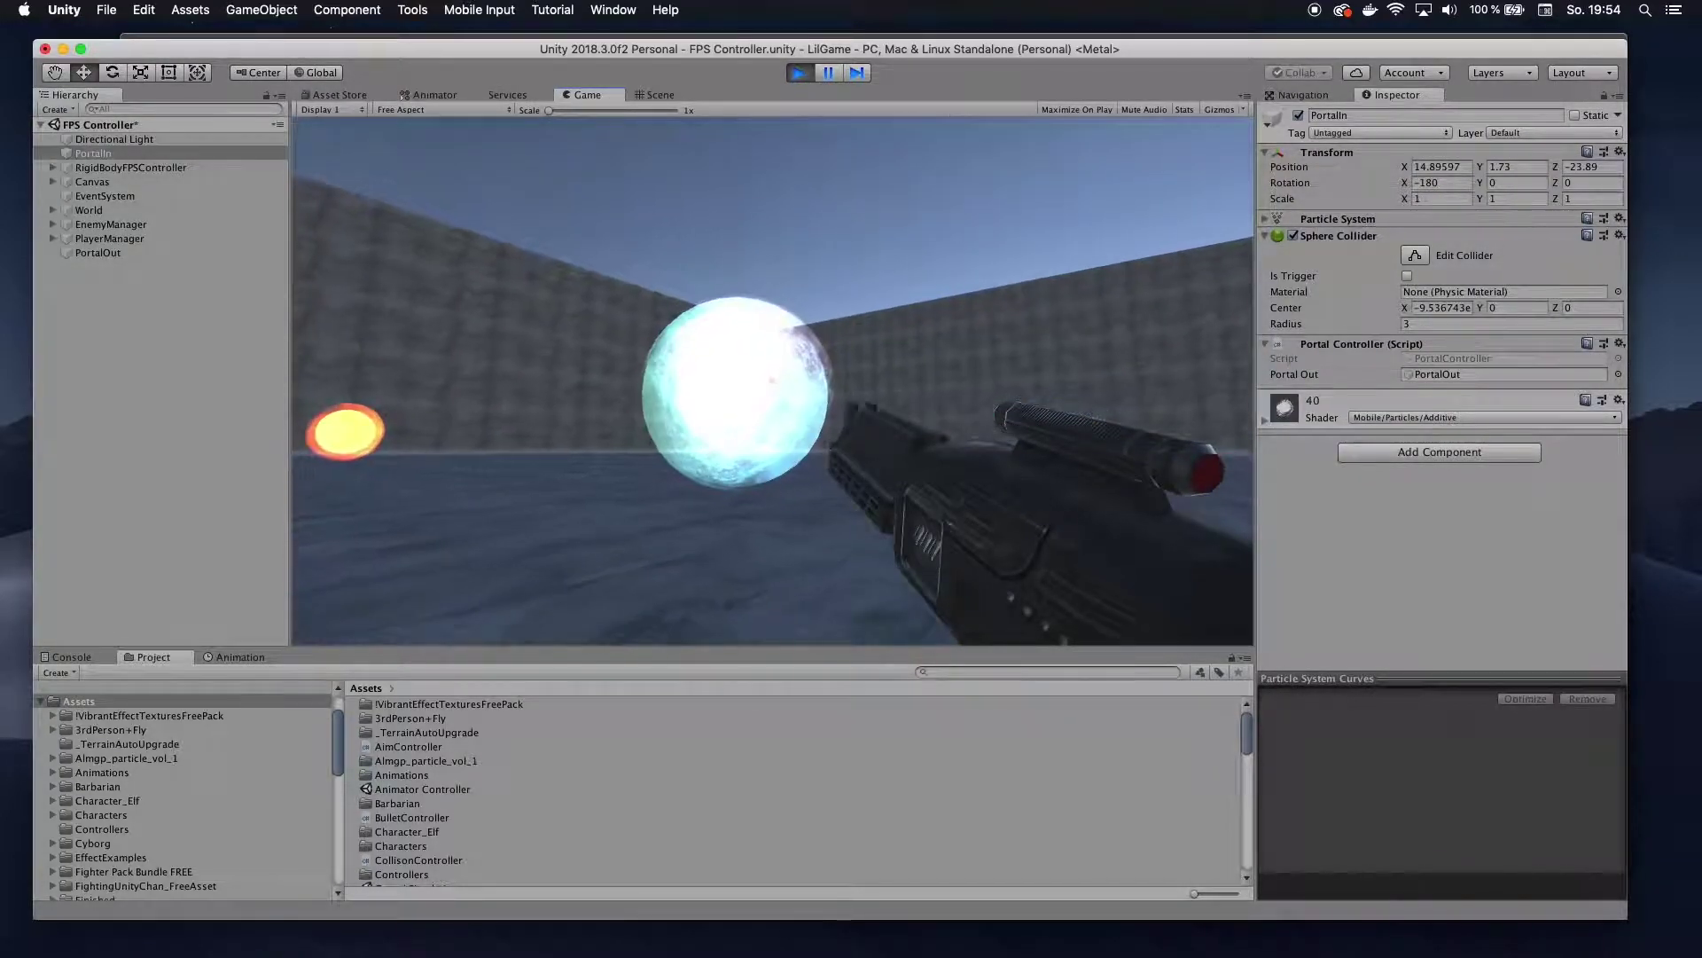
key(s)
key(super+Tab)
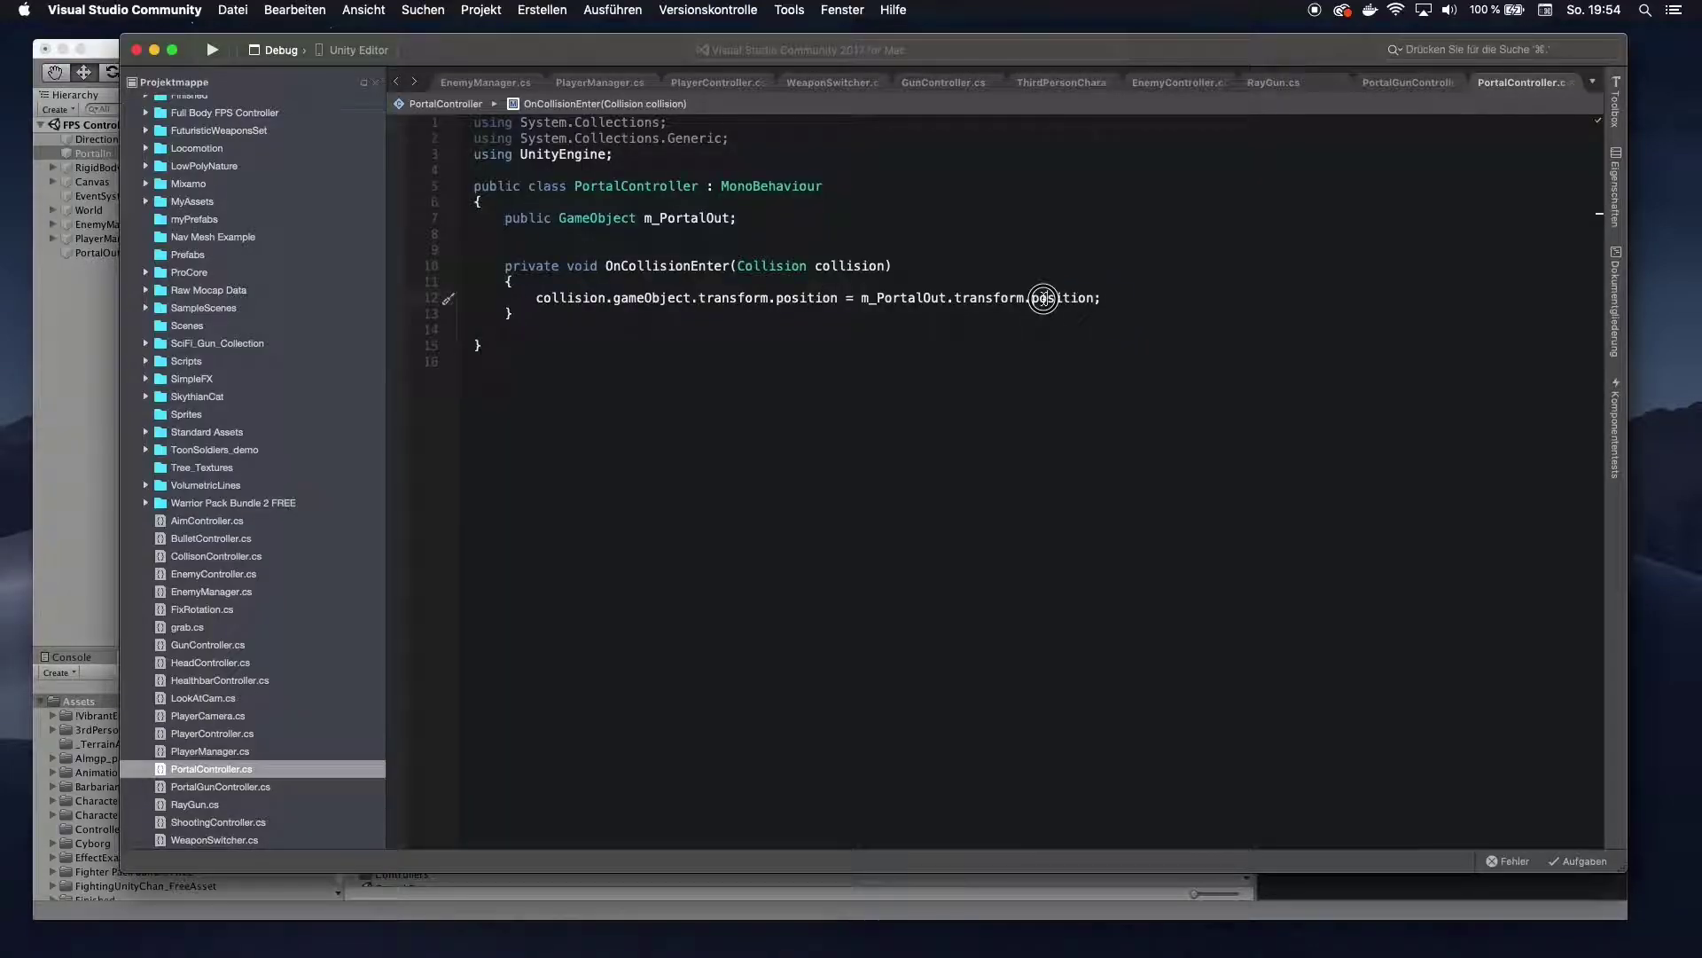
Step: Review the position assignment in the PortalController script's OnCollisionEnter method, and stop the running scene in Unity
double_click(1042, 298)
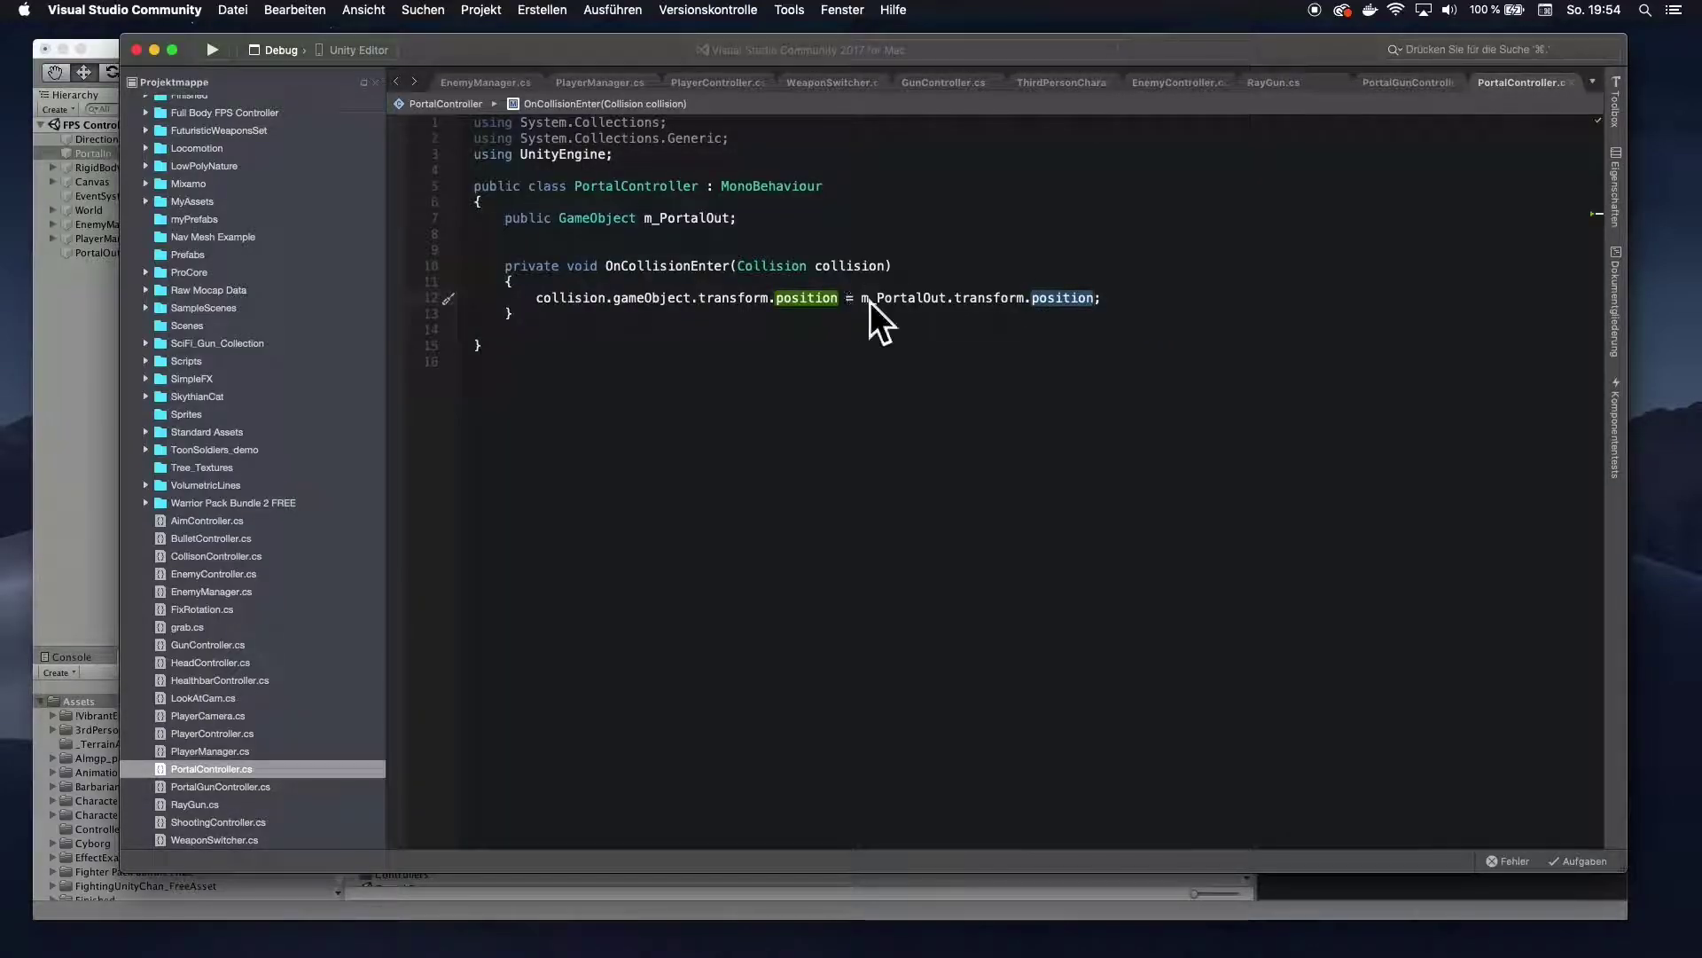
drag(862, 298, 1085, 293)
click(1077, 330)
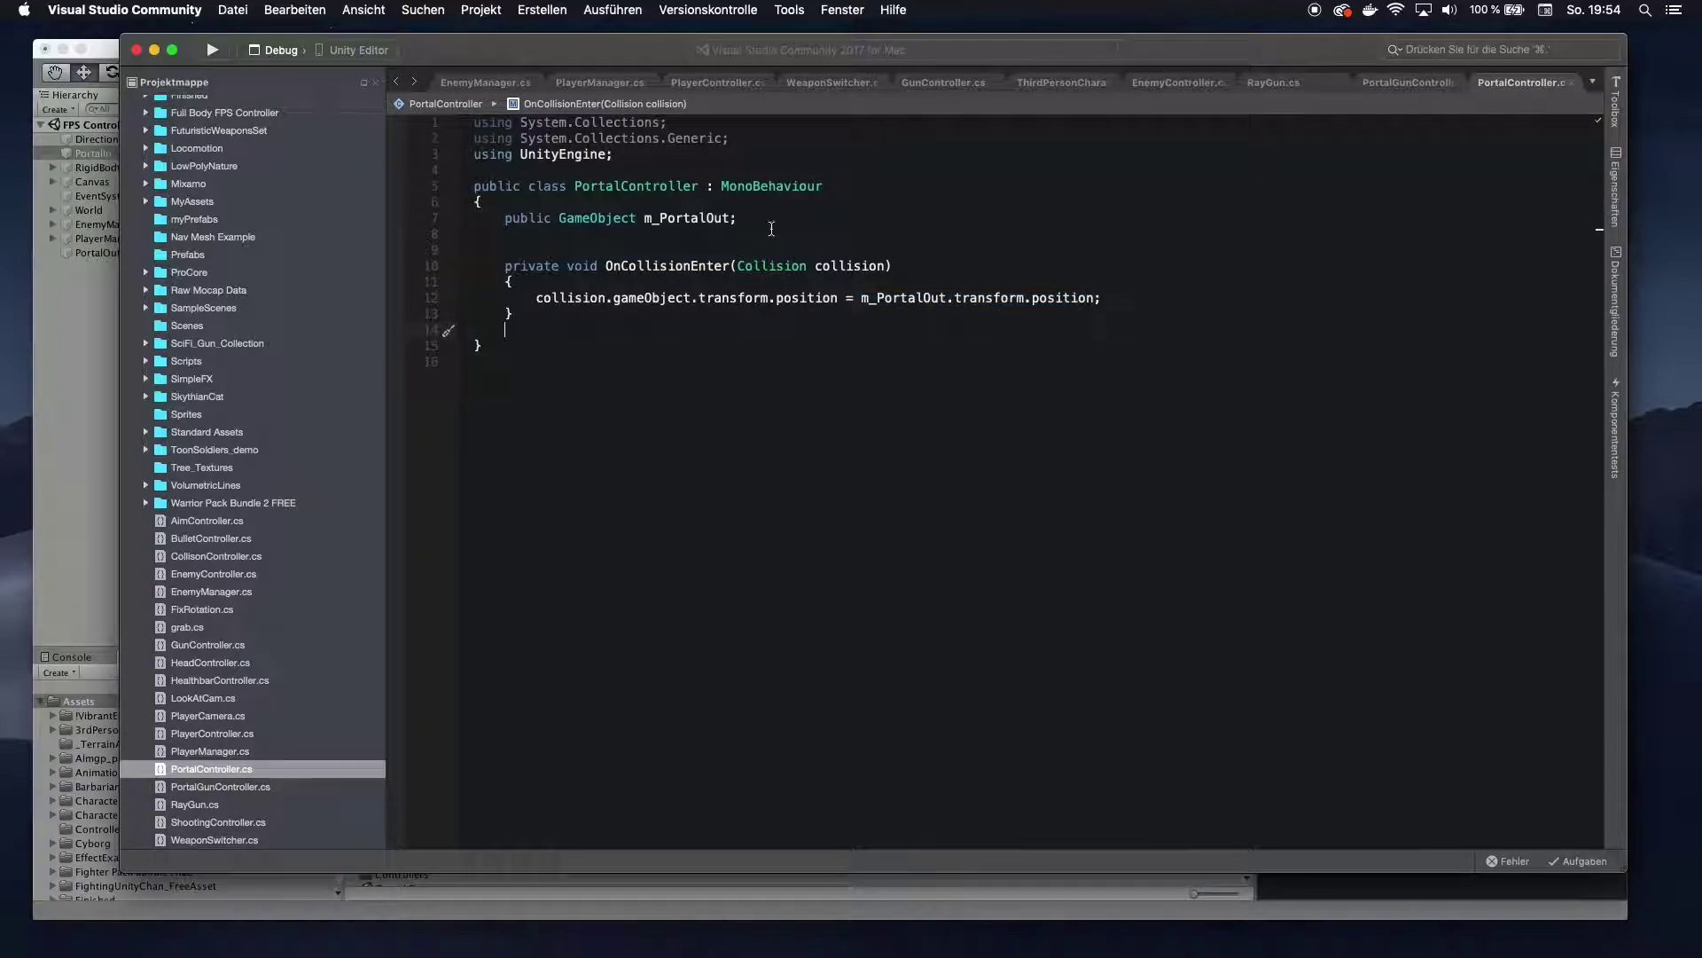
click(772, 298)
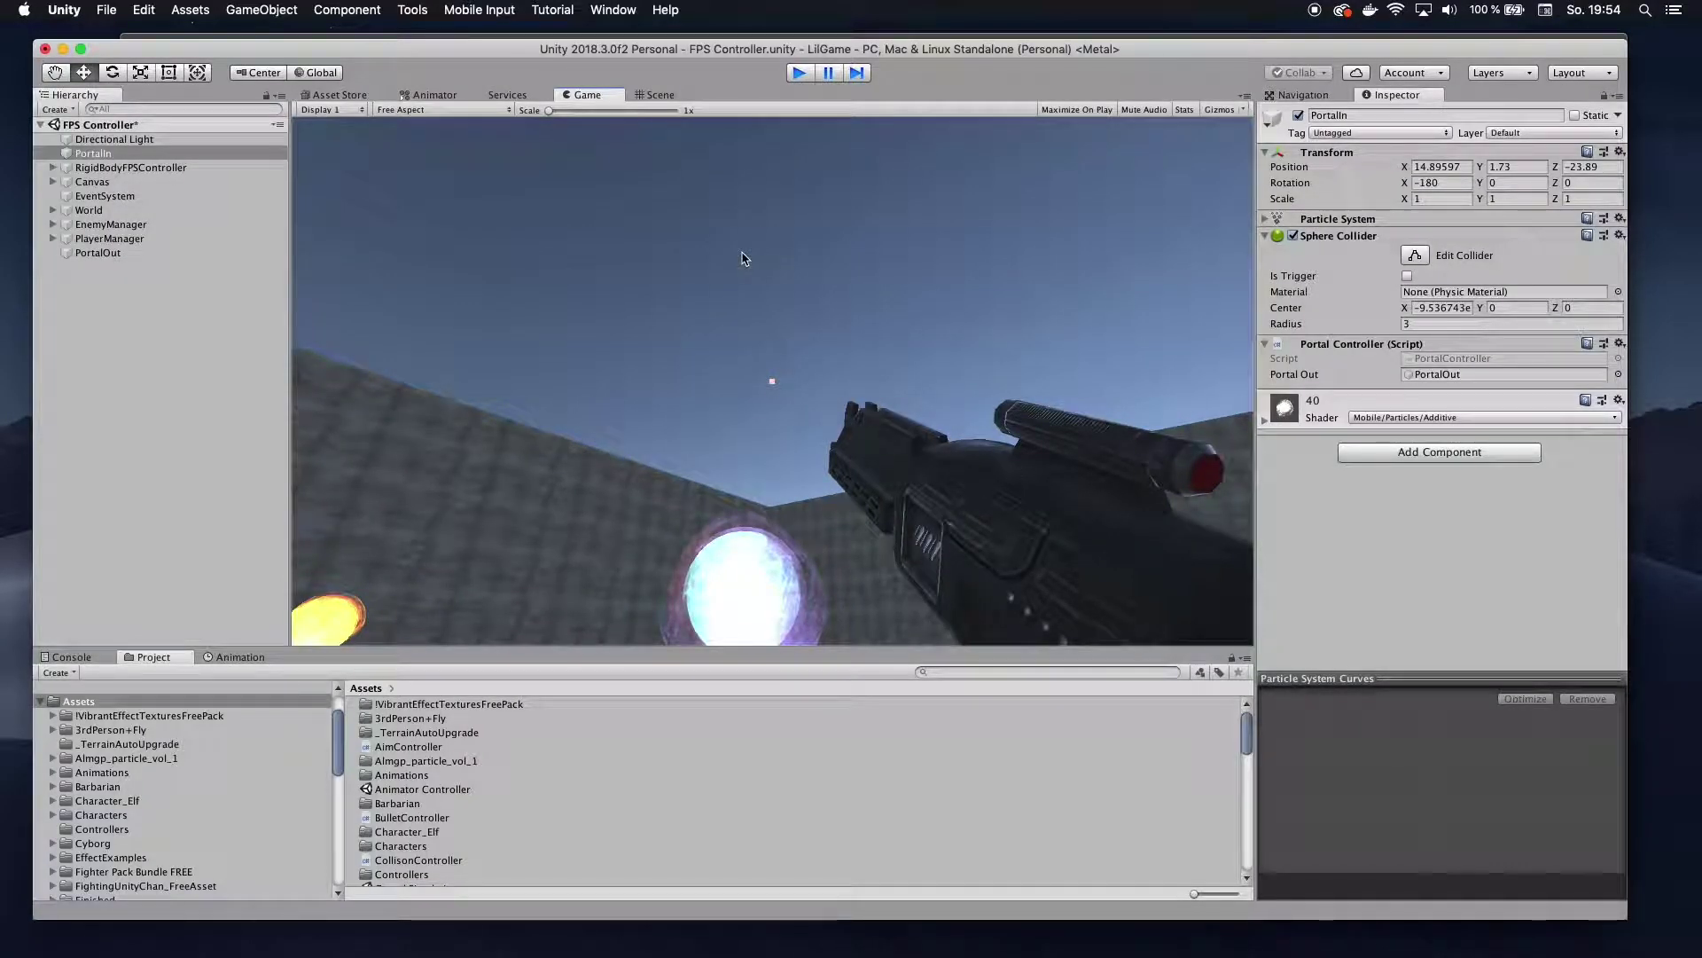
key(super+p)
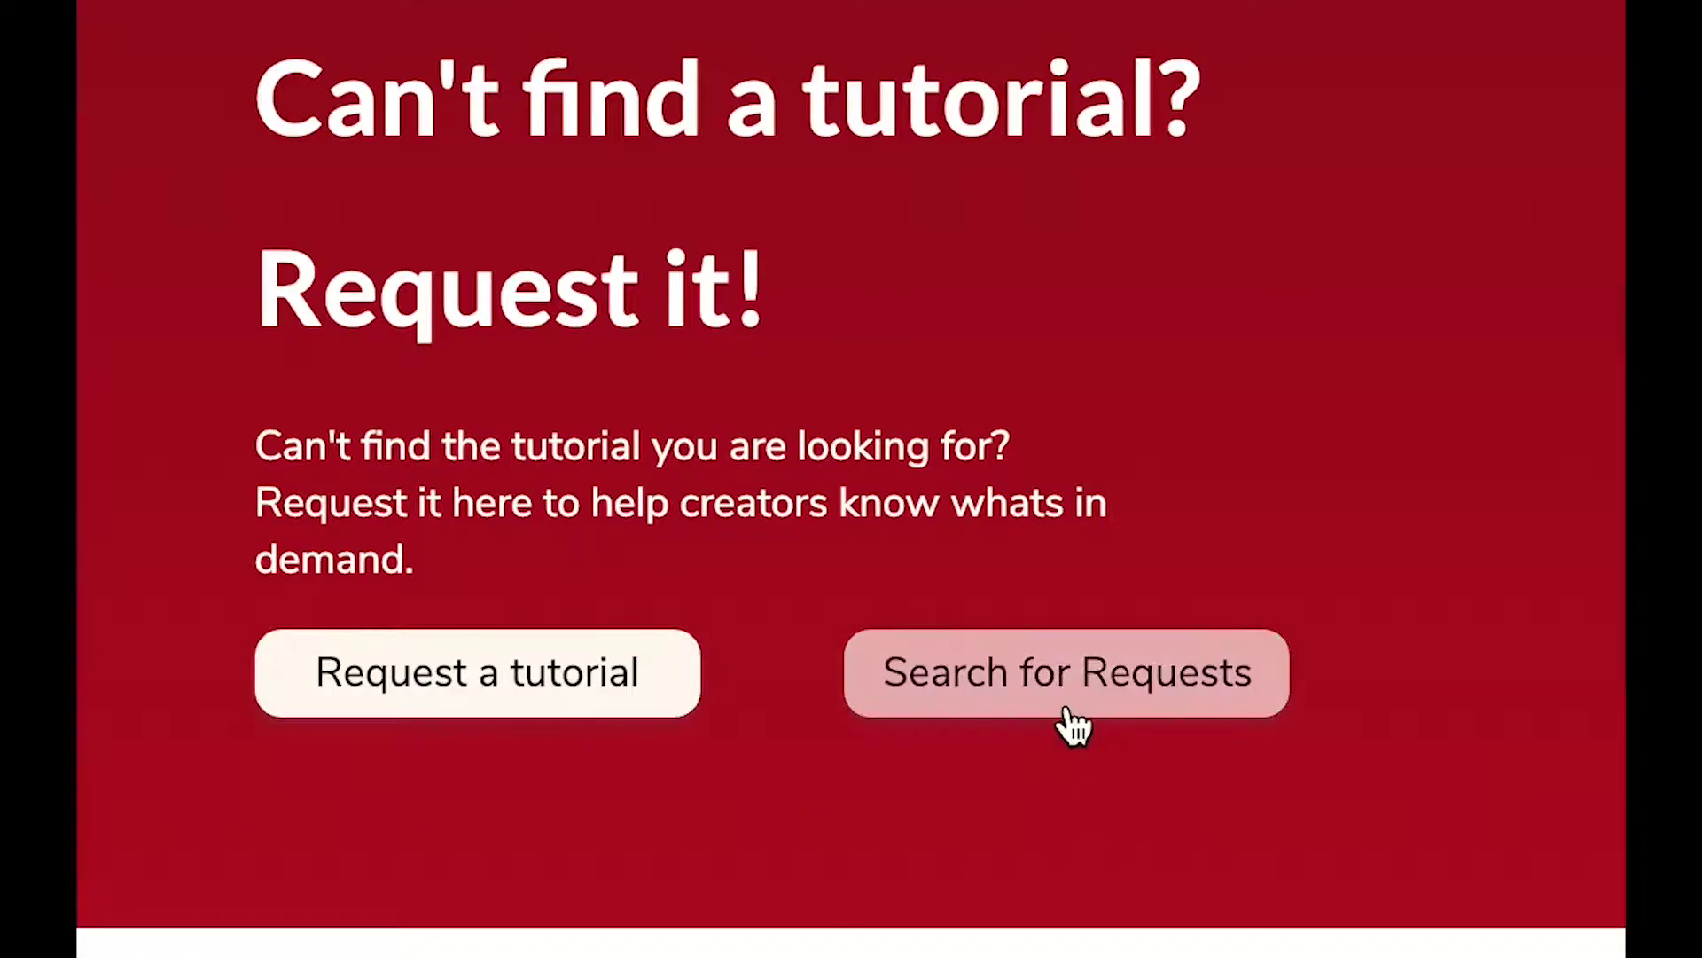
Step: Browse the tutorial requests on tutorial-request.com, open "Create your own Prefabs in Unity" and give it an upvote
click(1064, 709)
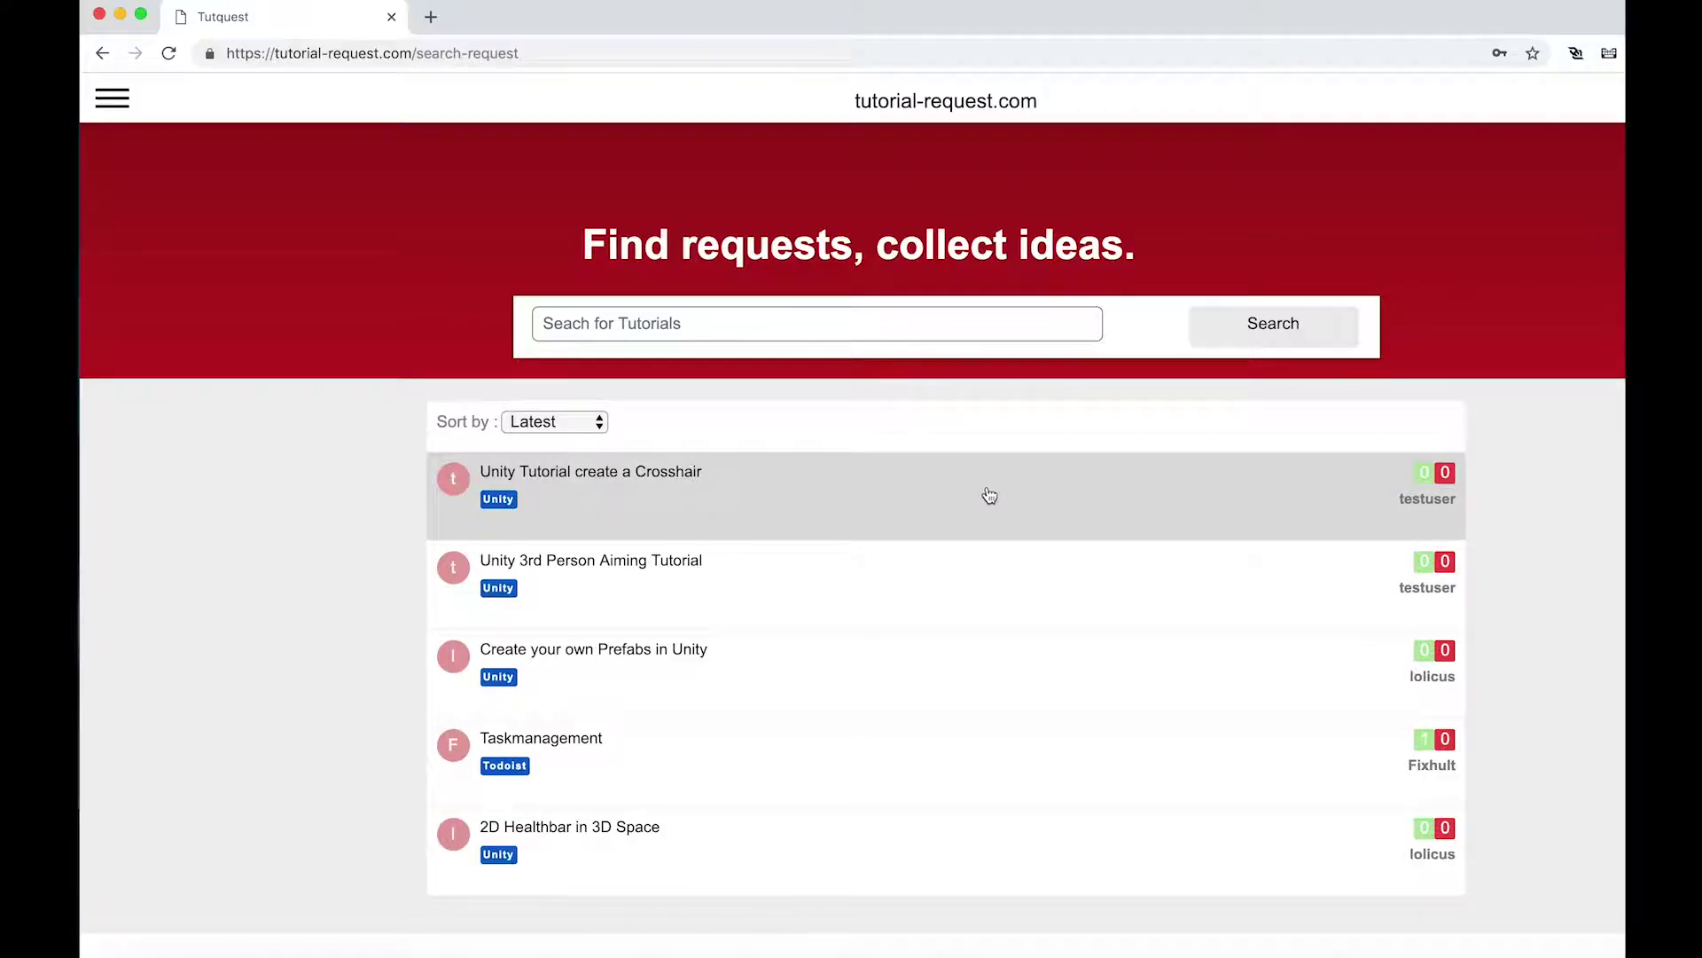
click(962, 654)
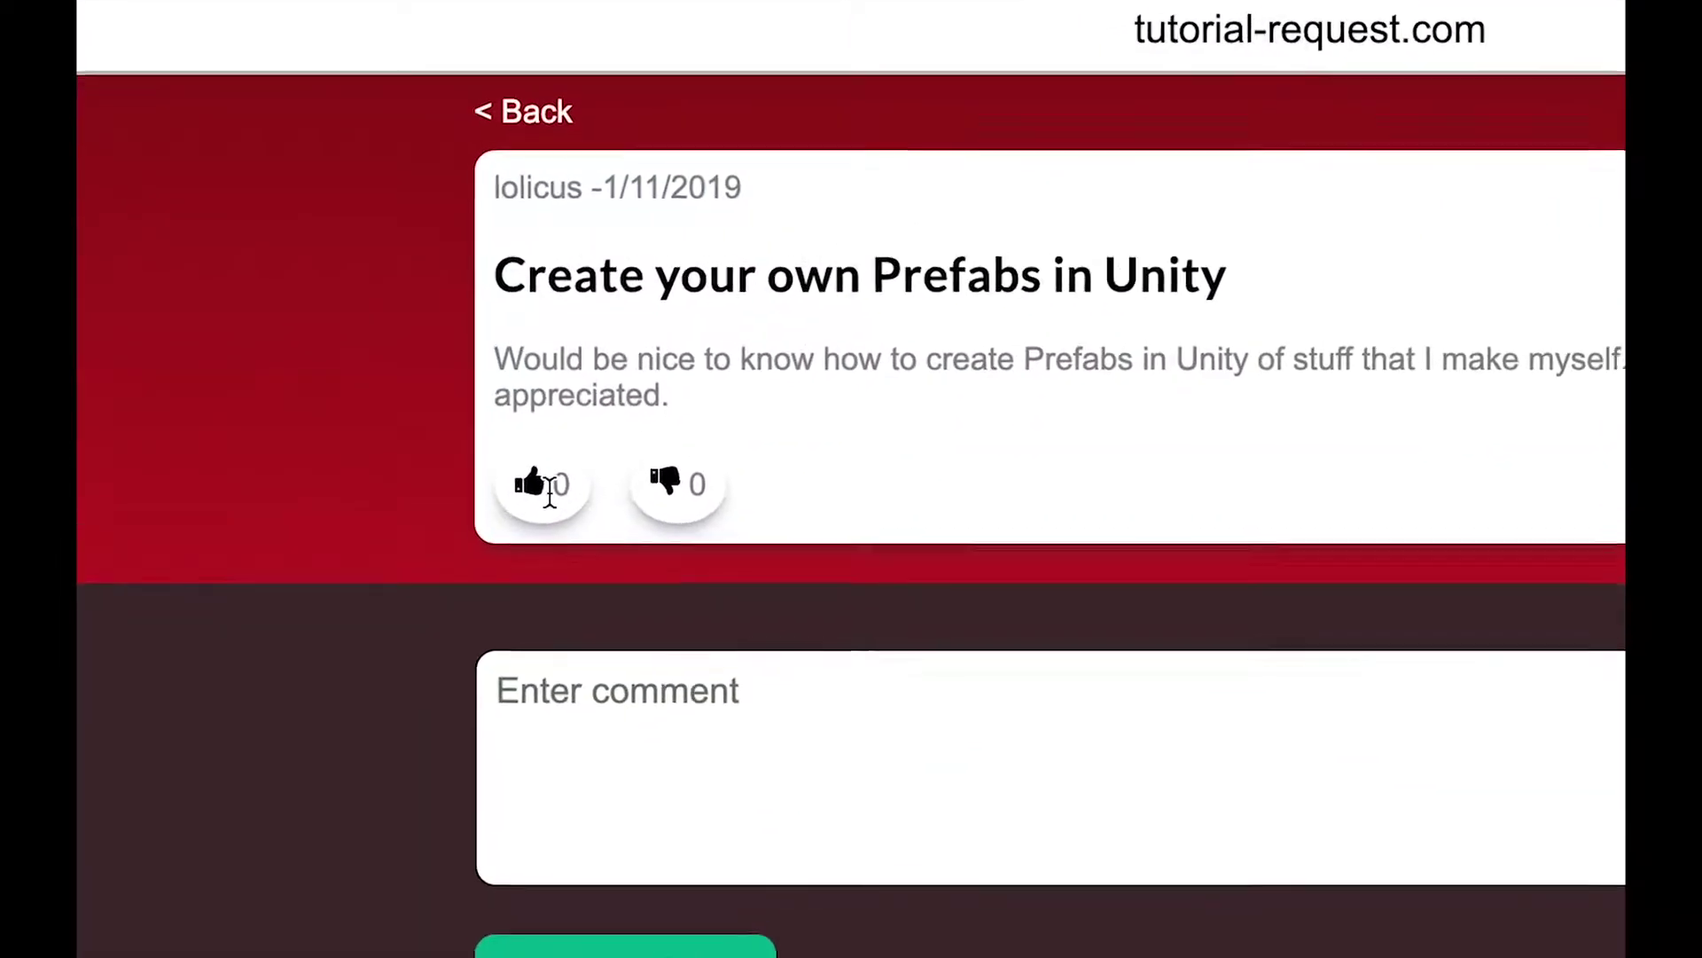
click(548, 491)
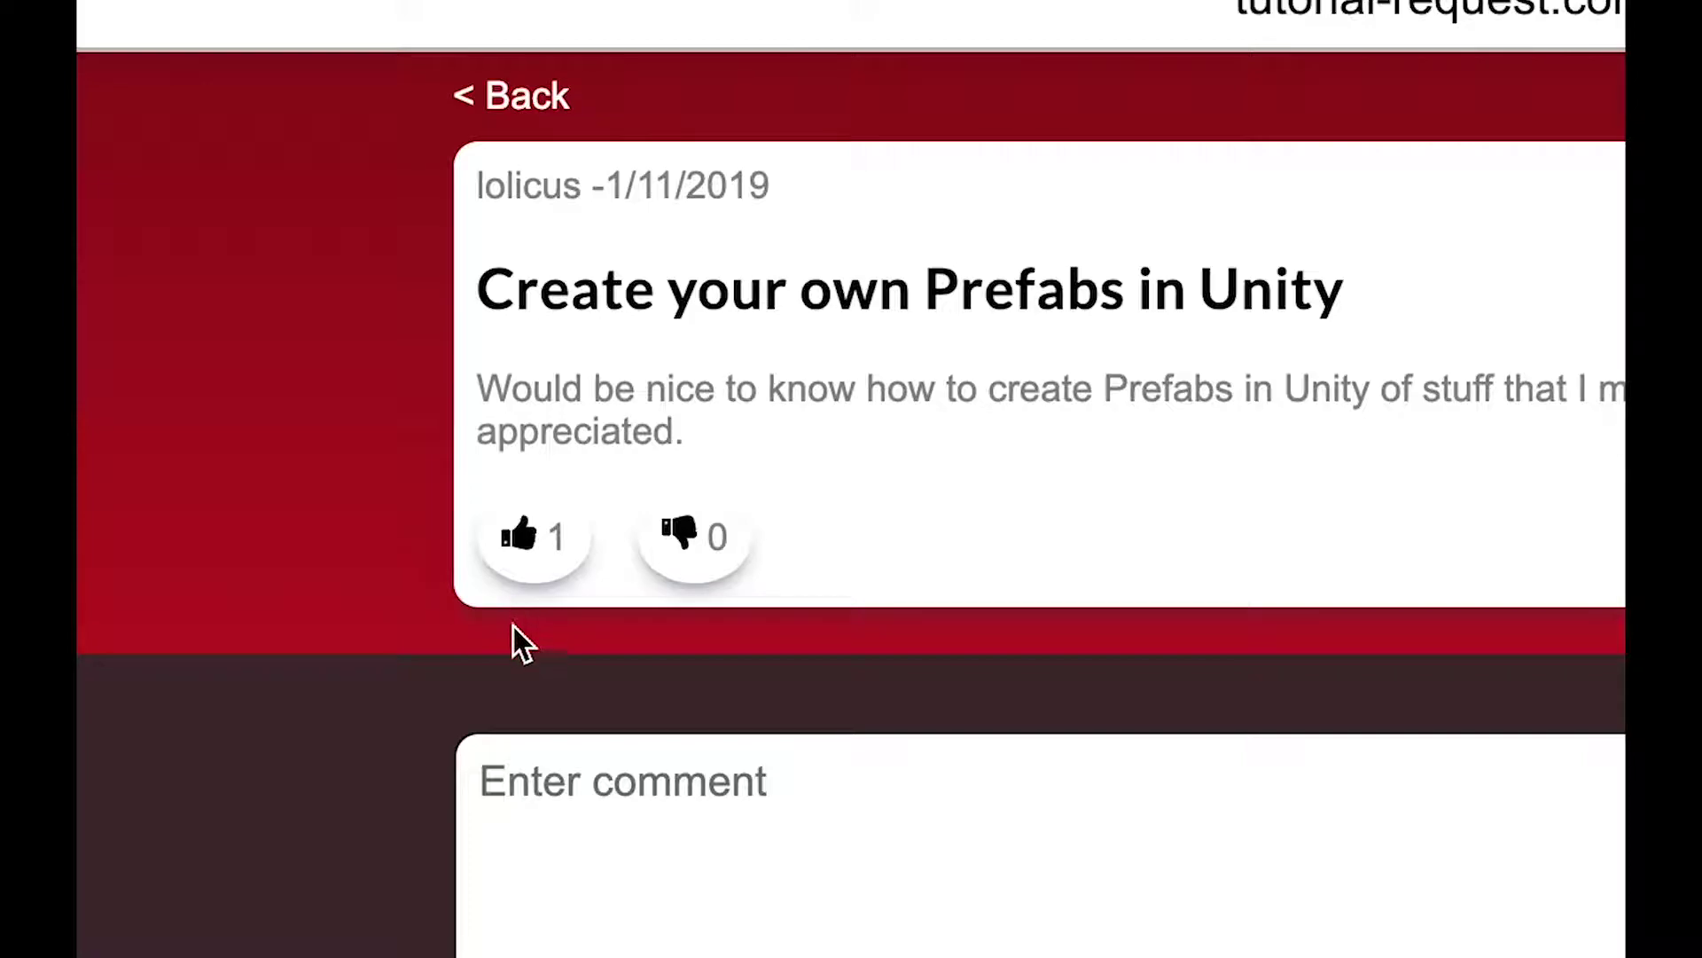
Step: Post the comment "This would be awesome!" on the prefabs request
click(574, 833)
text(This would be a)
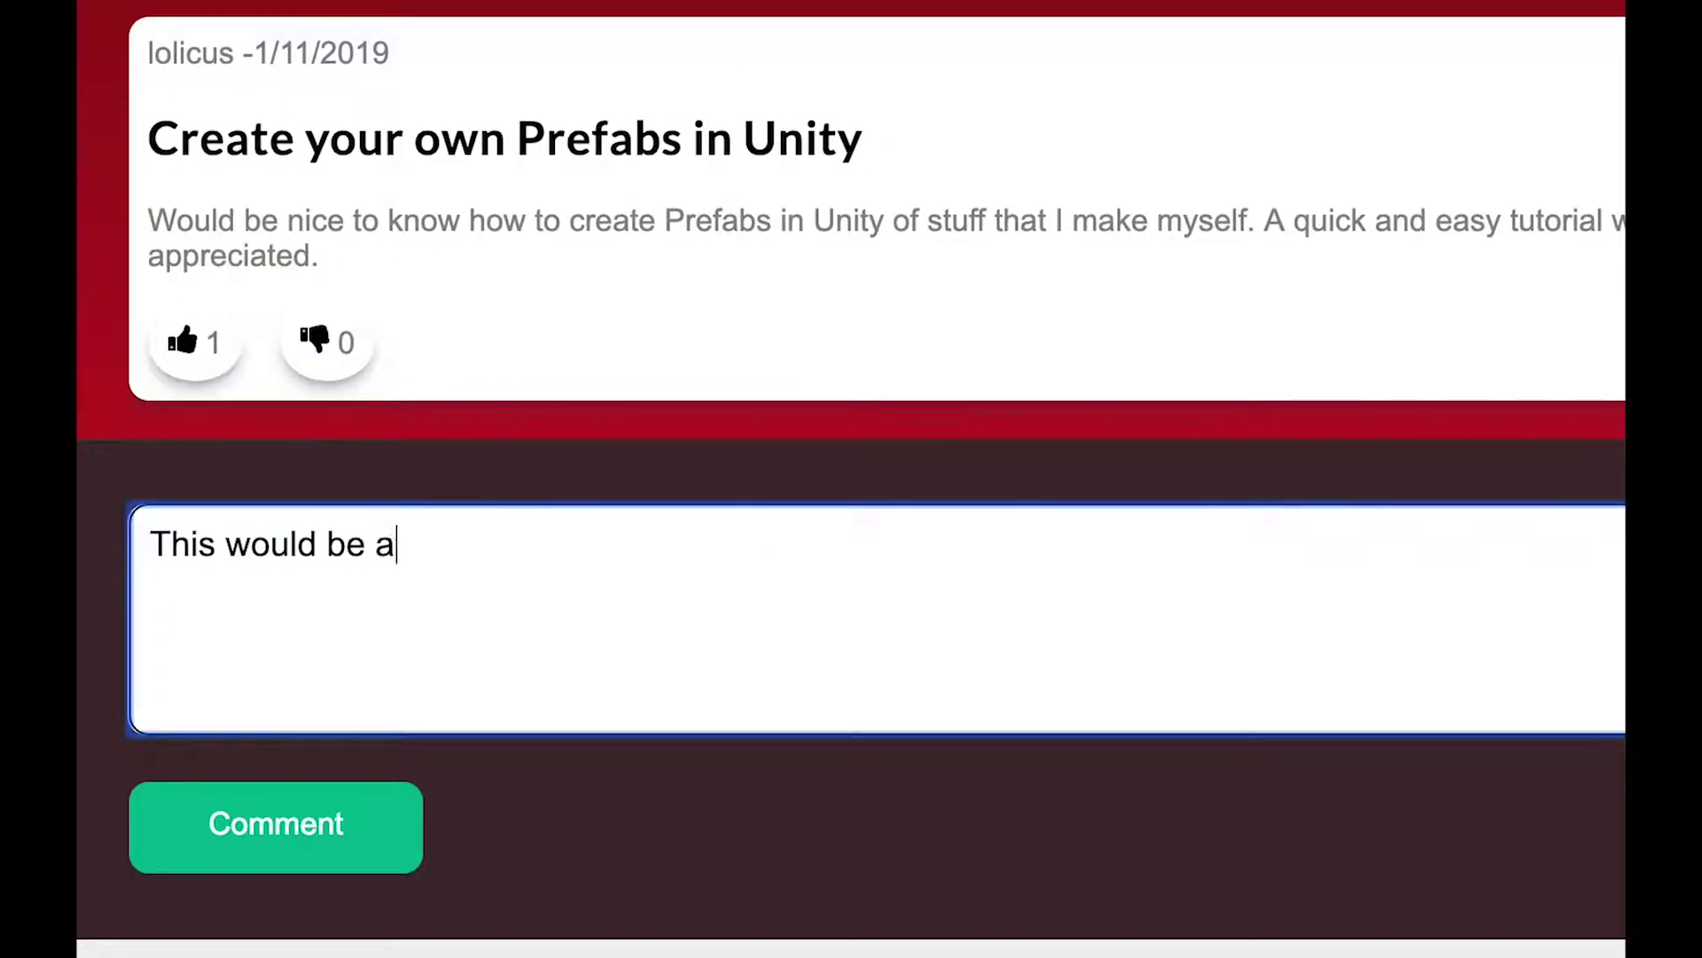
text(wesome!)
click(208, 847)
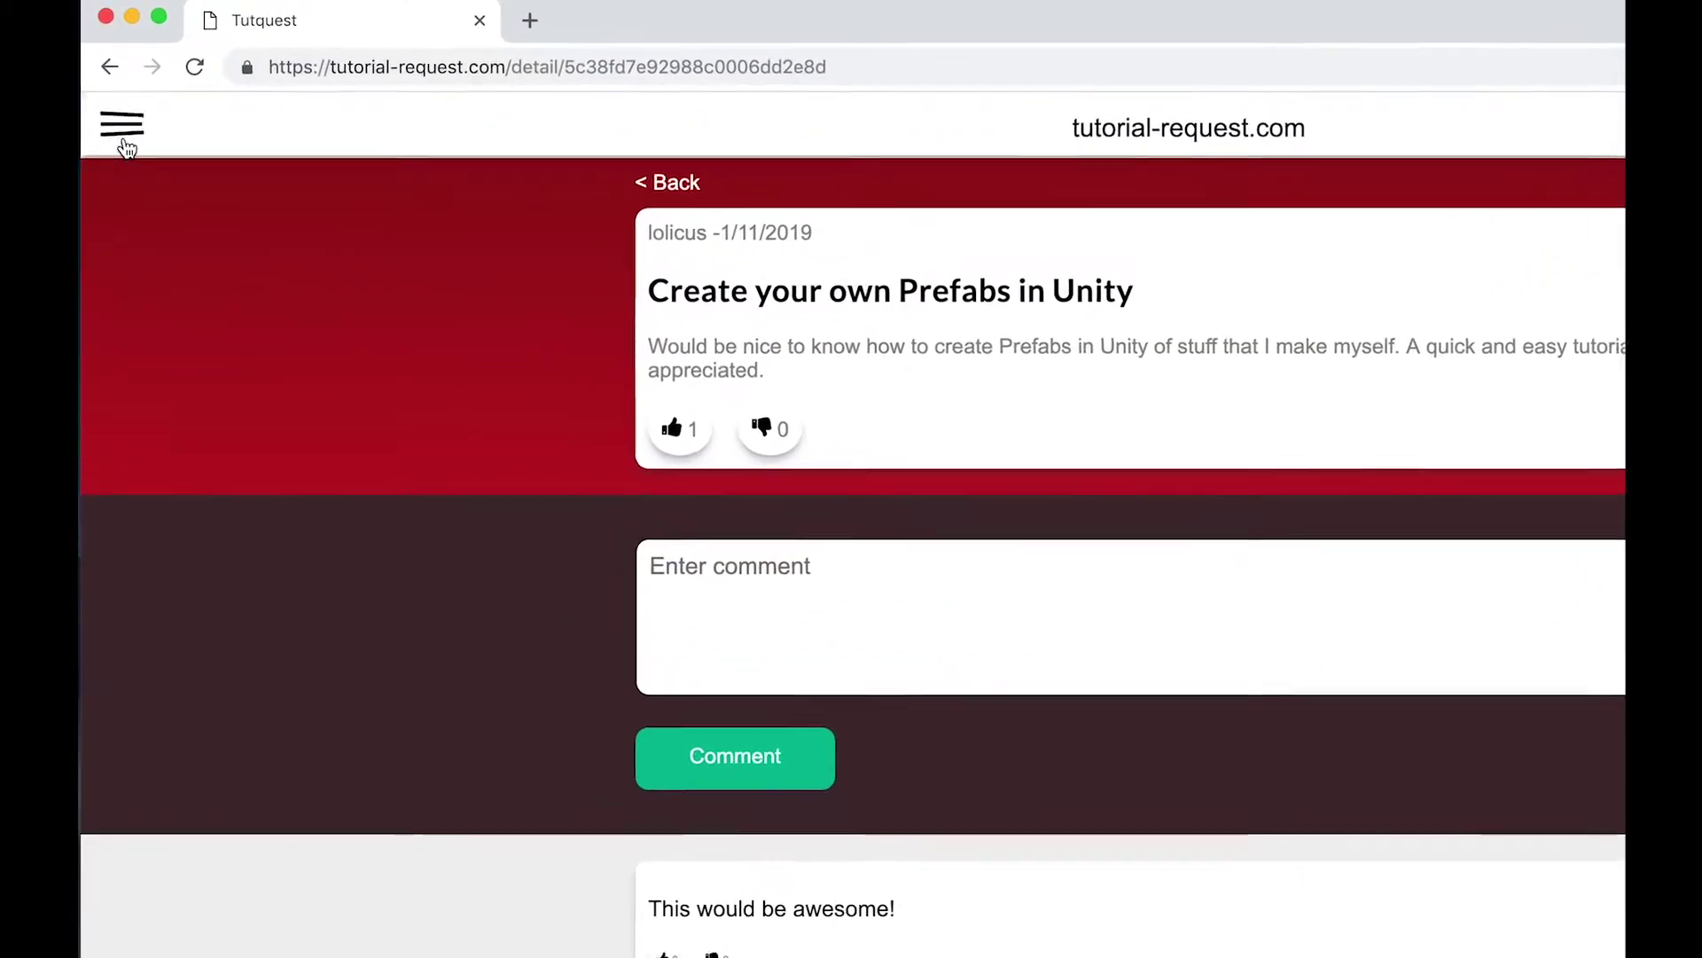
Step: Start a new tutorial request titled "Unity 3rd Person Aiming Tutorial" with the topic "Unity"
click(122, 130)
click(188, 378)
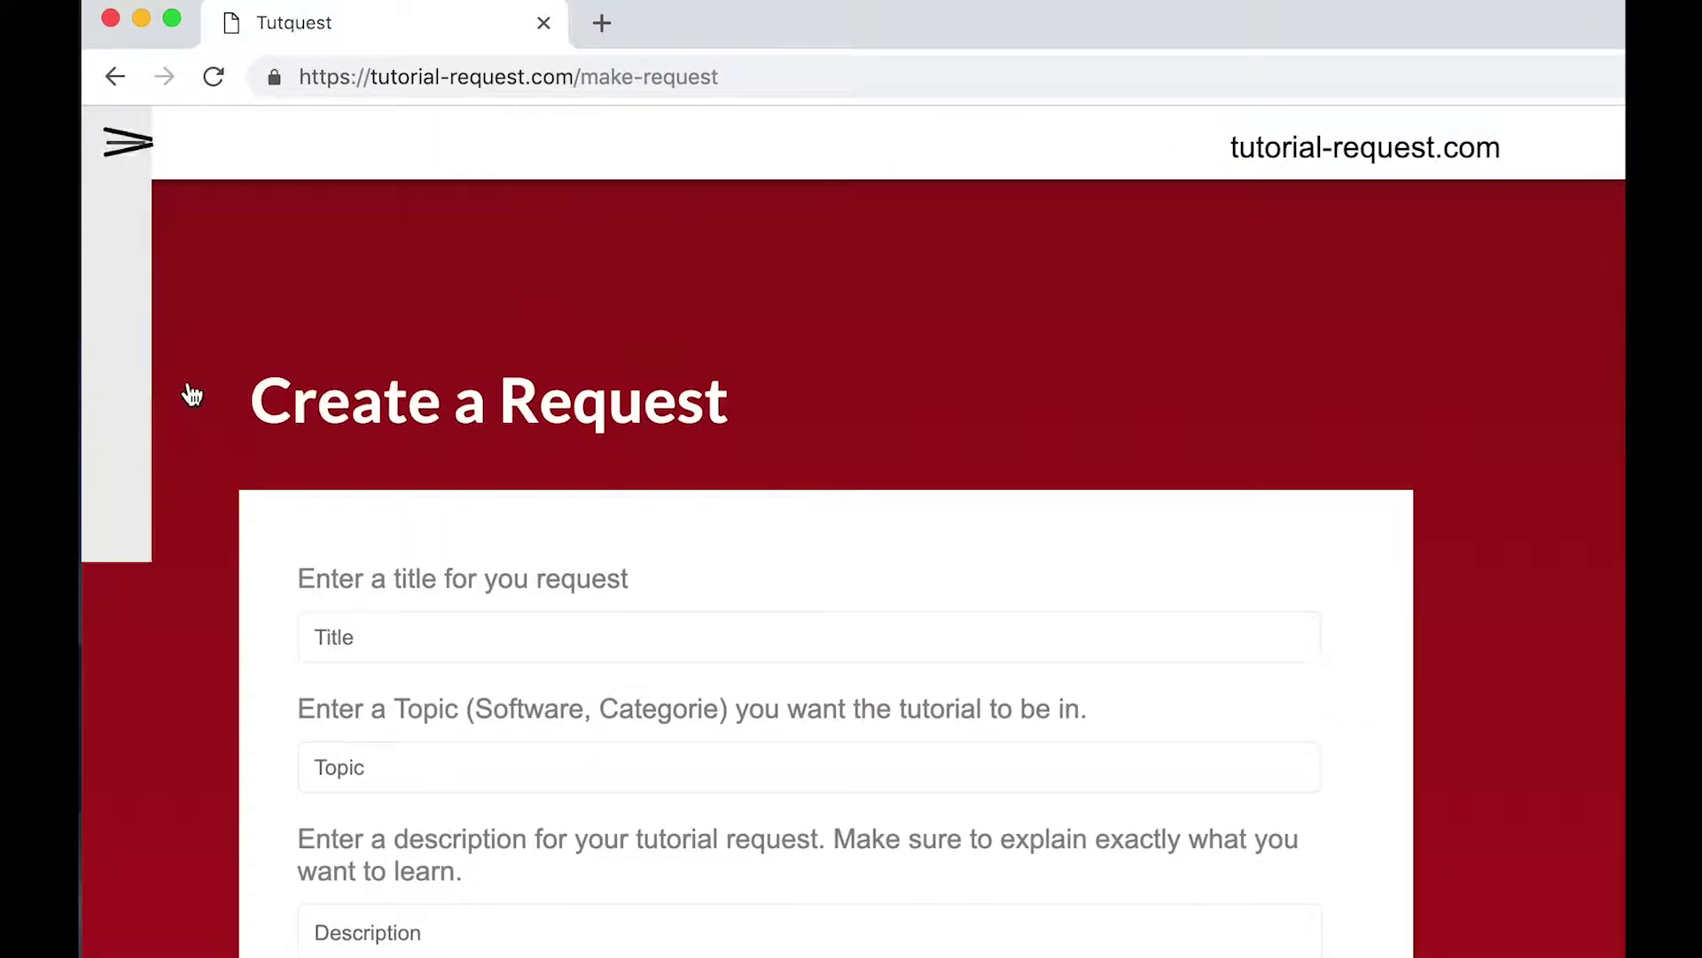
text(Unity 3rd Person Aiming Tutorial)
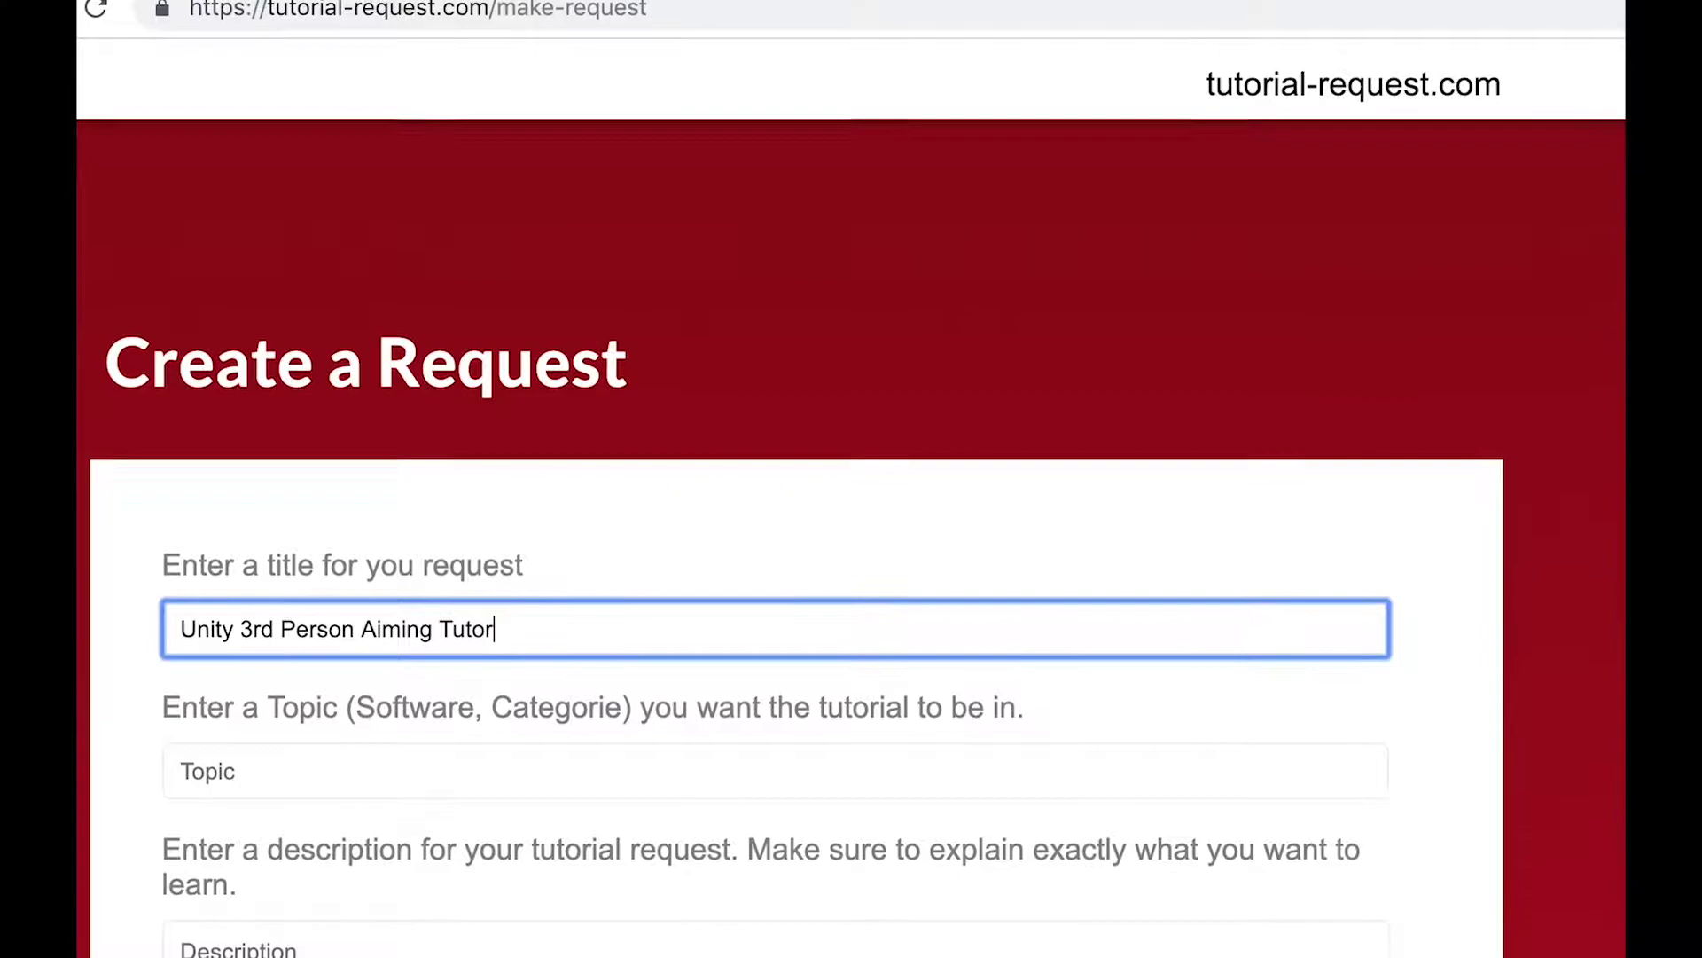
click(451, 775)
text(Unity)
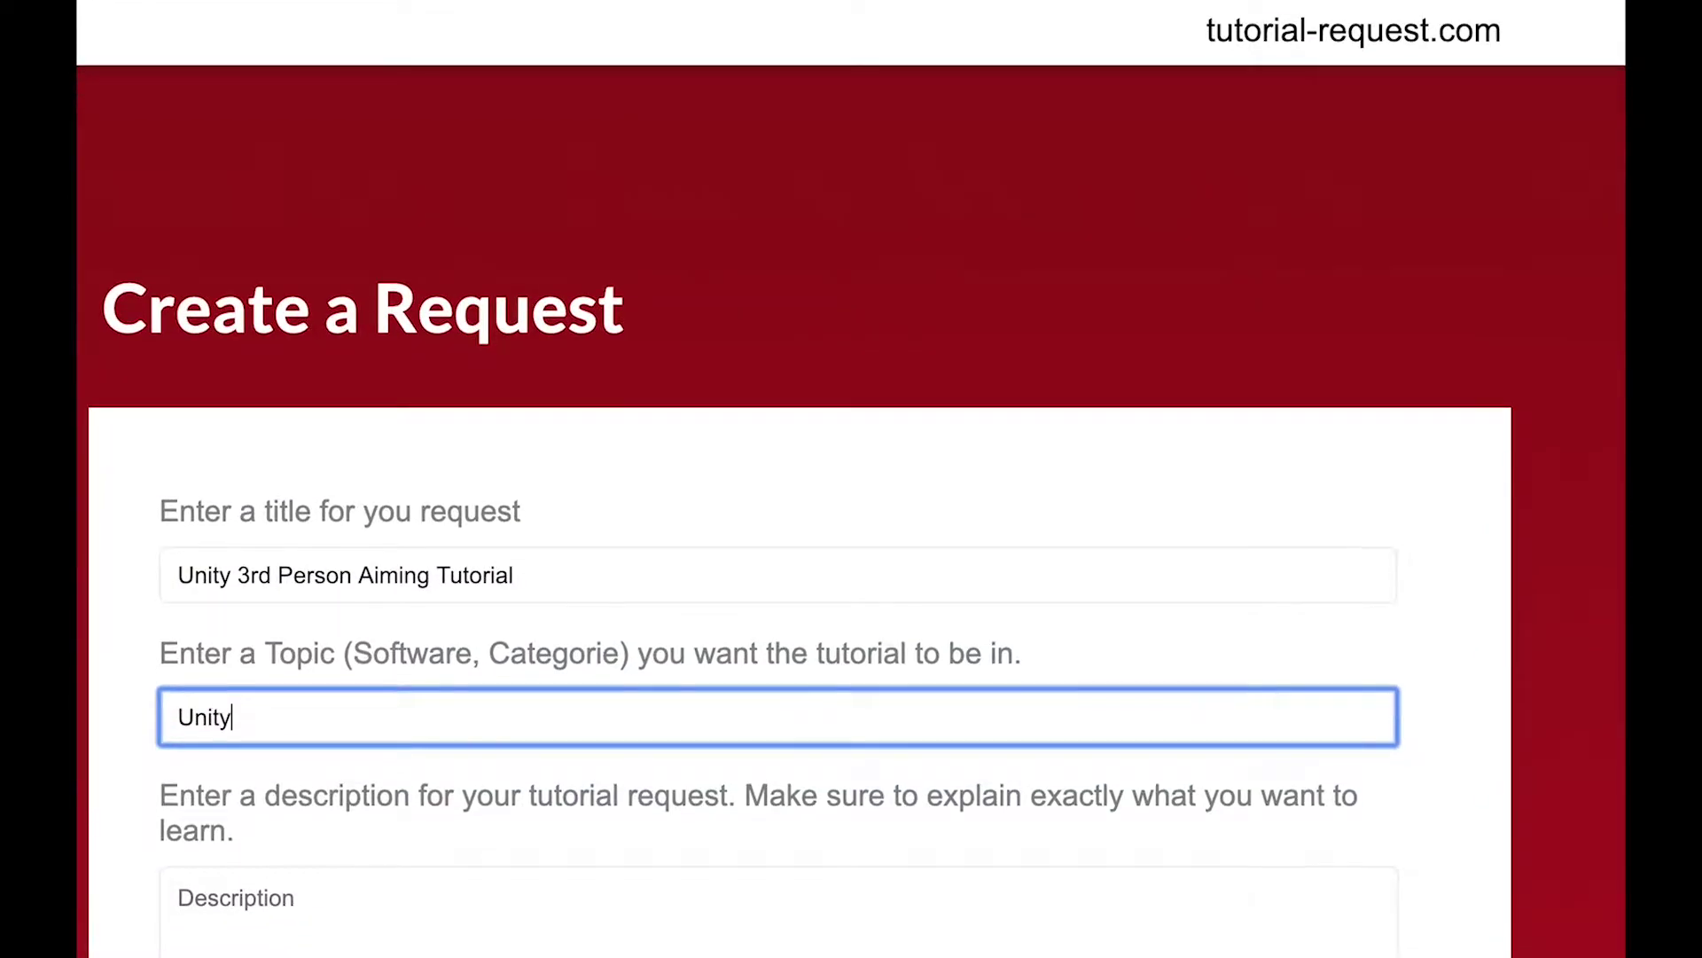
Step: Describe the request, starting "I would love to see a tutorial where somebody" and mentioning Animation and a crosshair, and submit it
click(407, 949)
text(I would love to see a tutorial where )
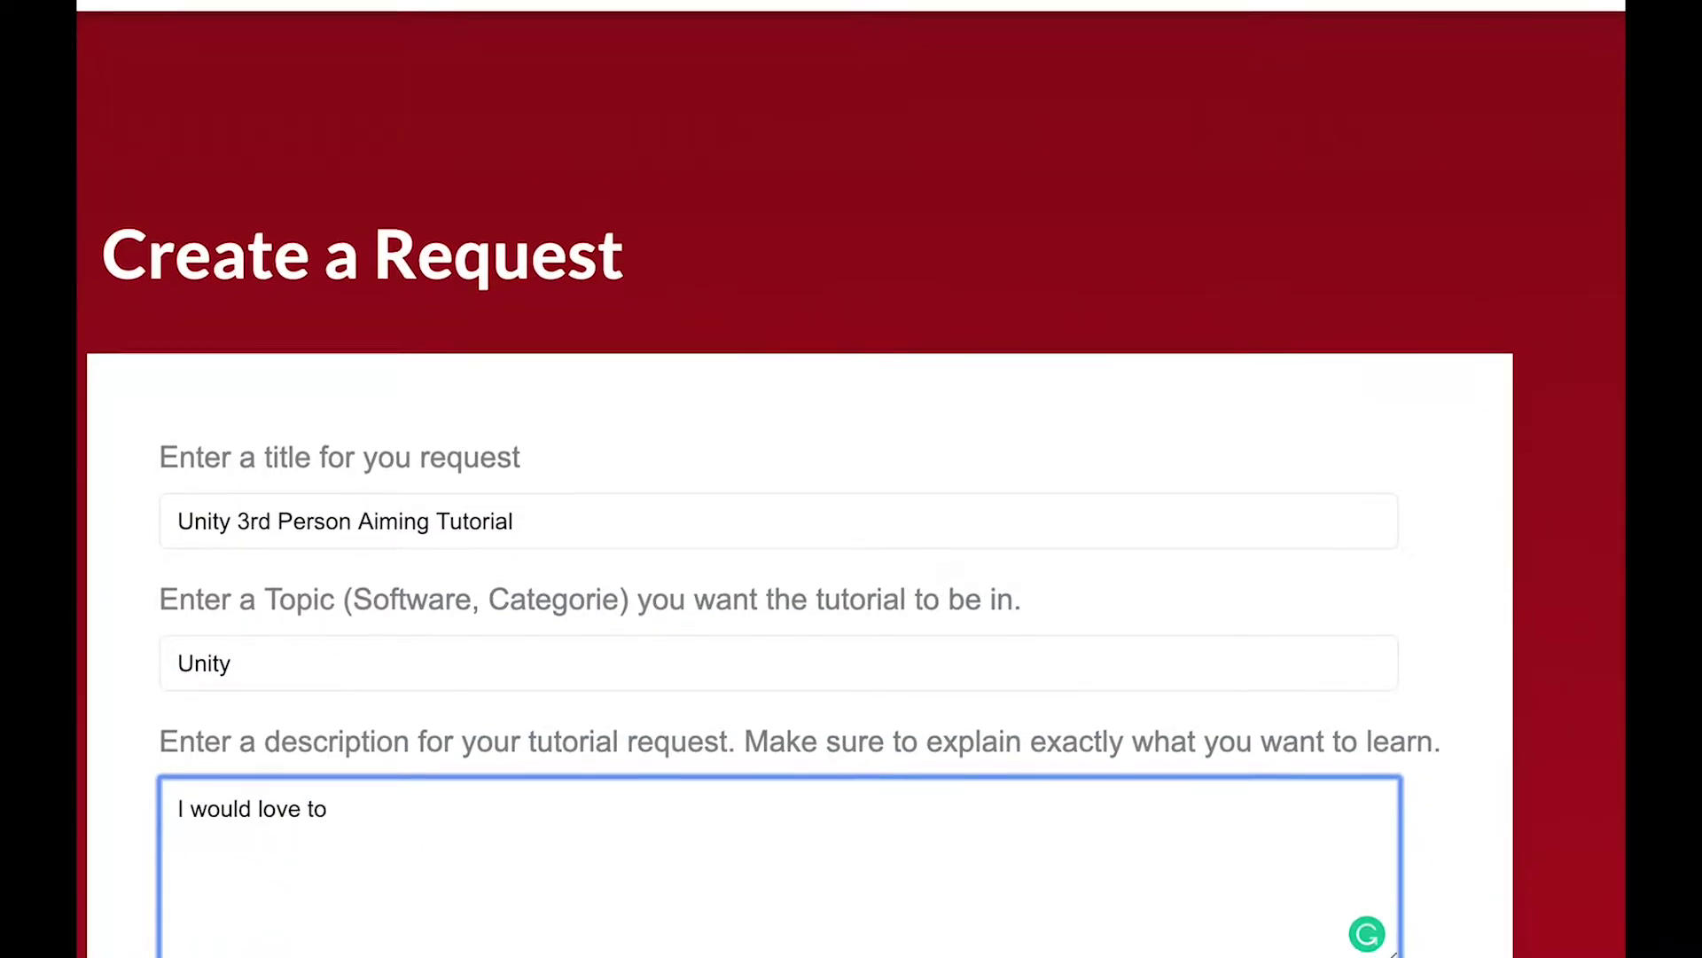
text(somebody sh)
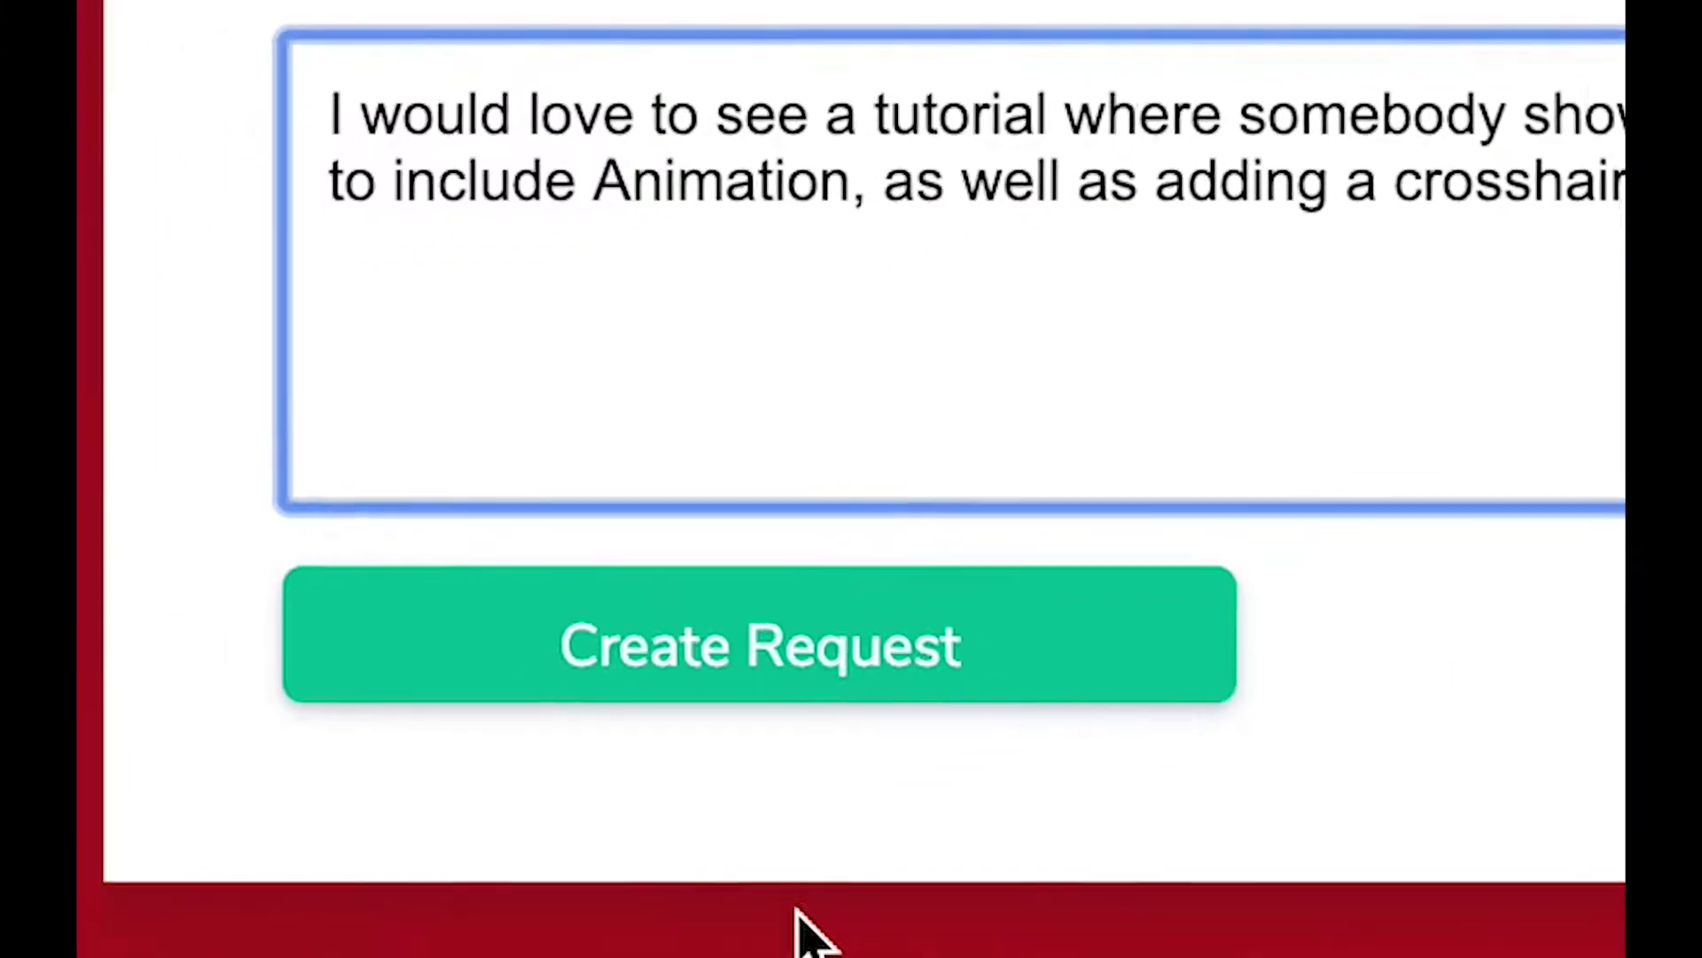
click(674, 674)
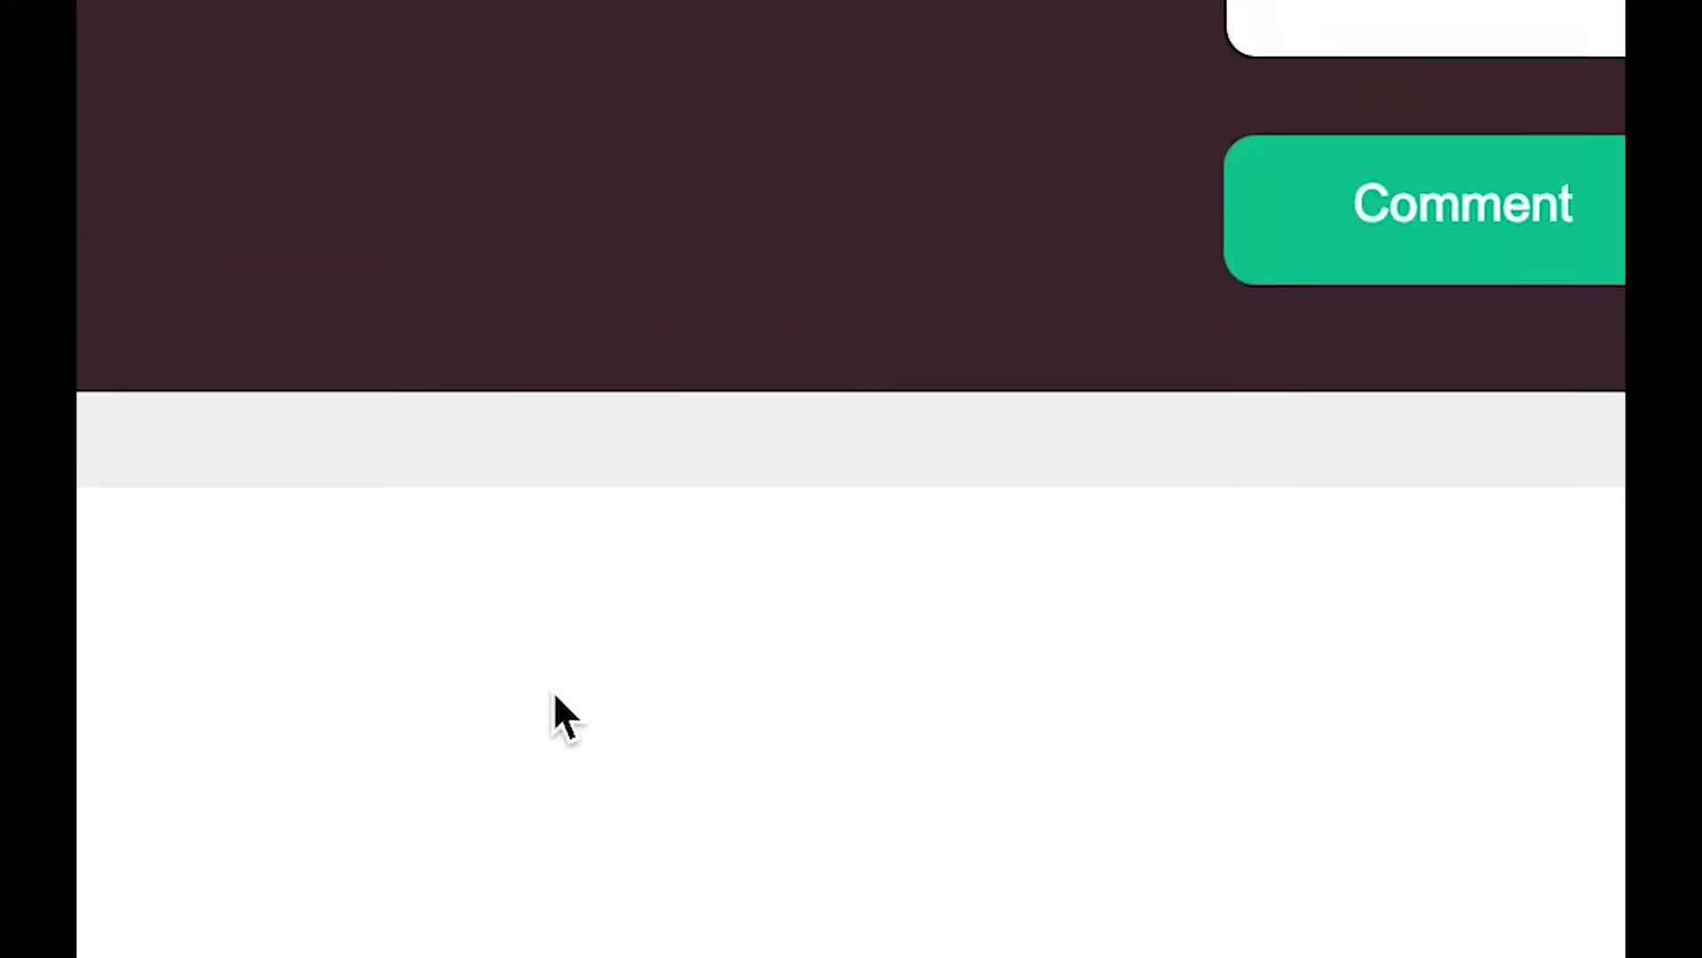